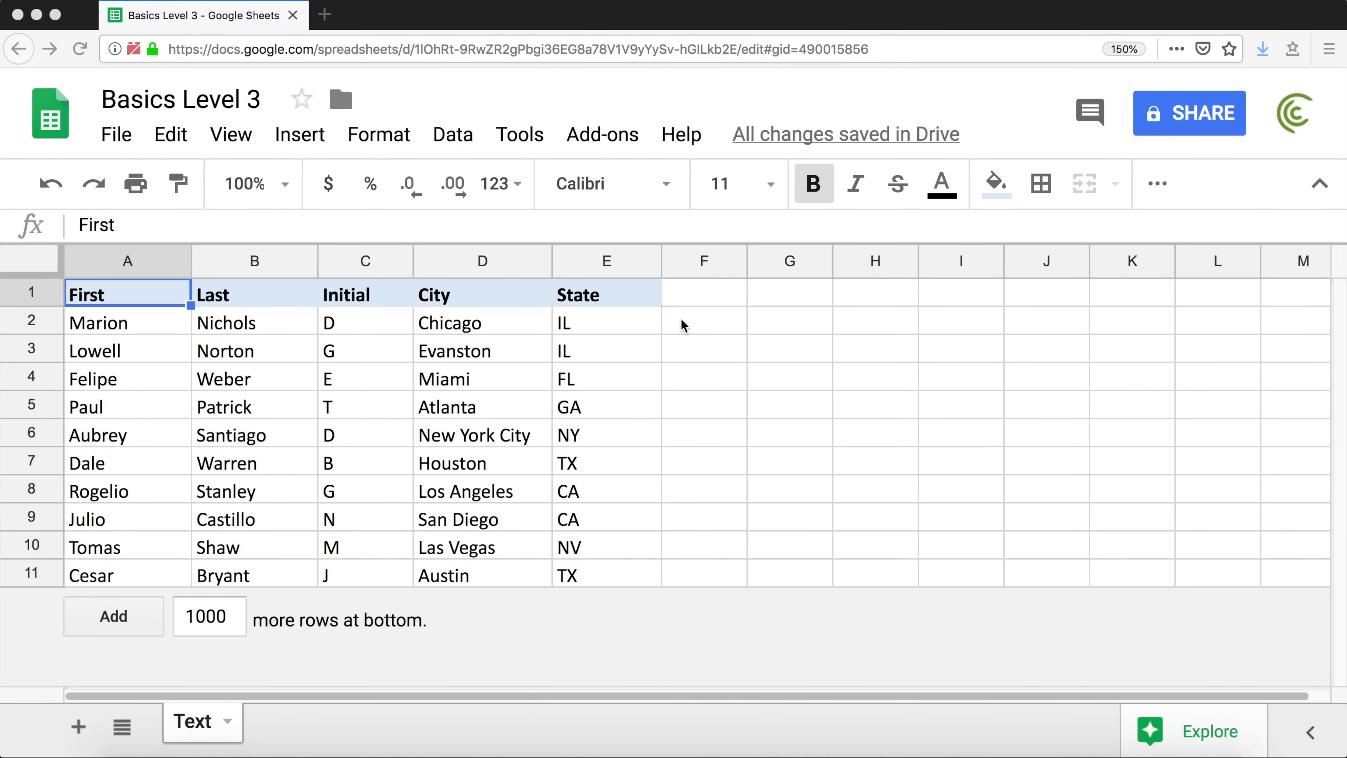
Enter =A2+B2 in F2 and inspect the resulting #VALUE! error
{"action": "left_click", "coordinate": [643, 325]}
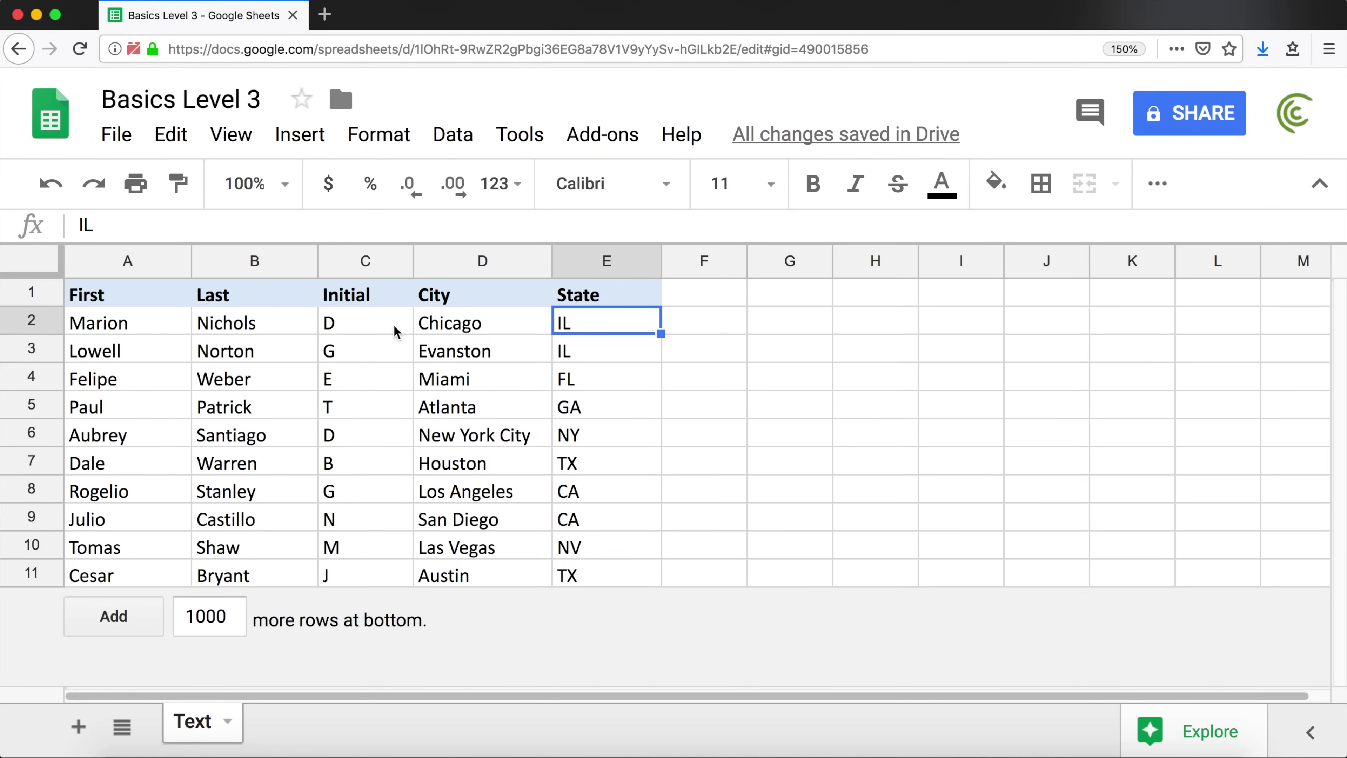
{"action": "key", "text": "Right"}
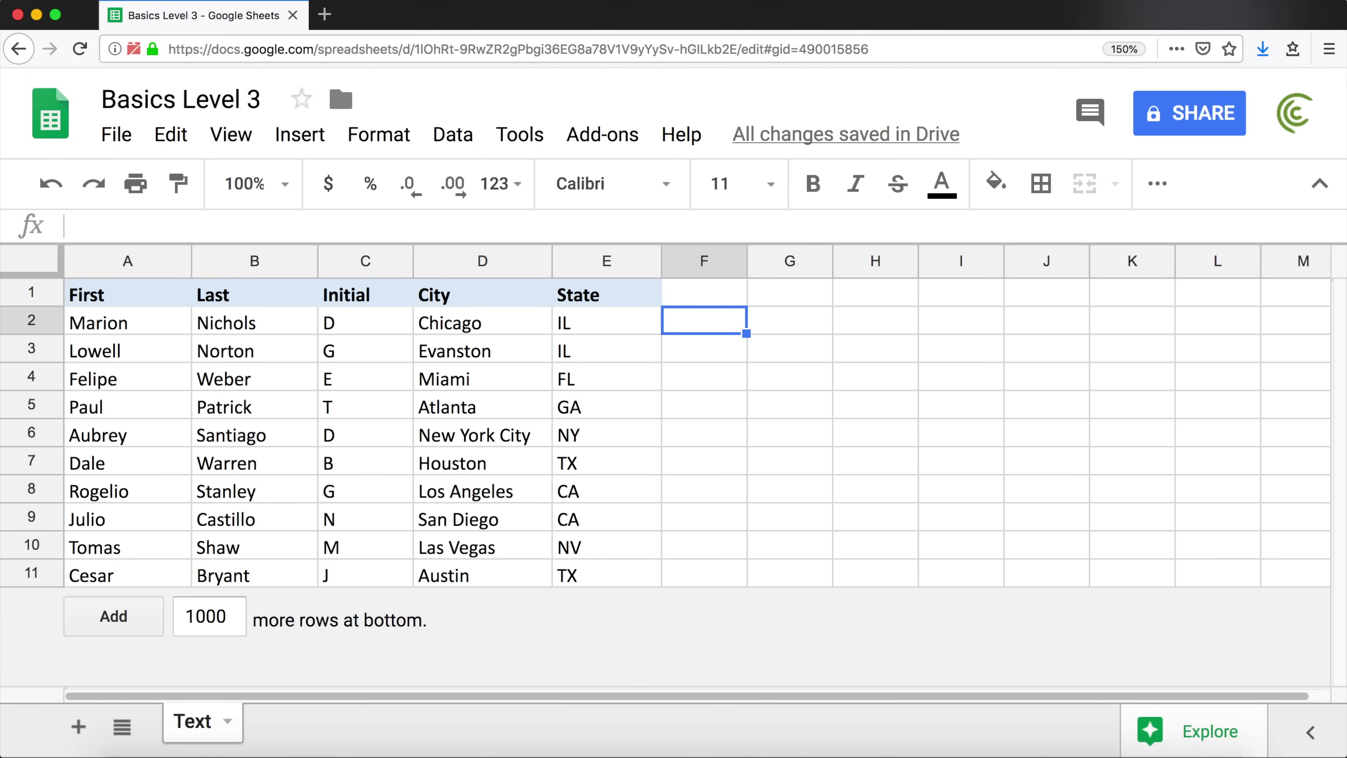
{"action": "type", "text": "="}
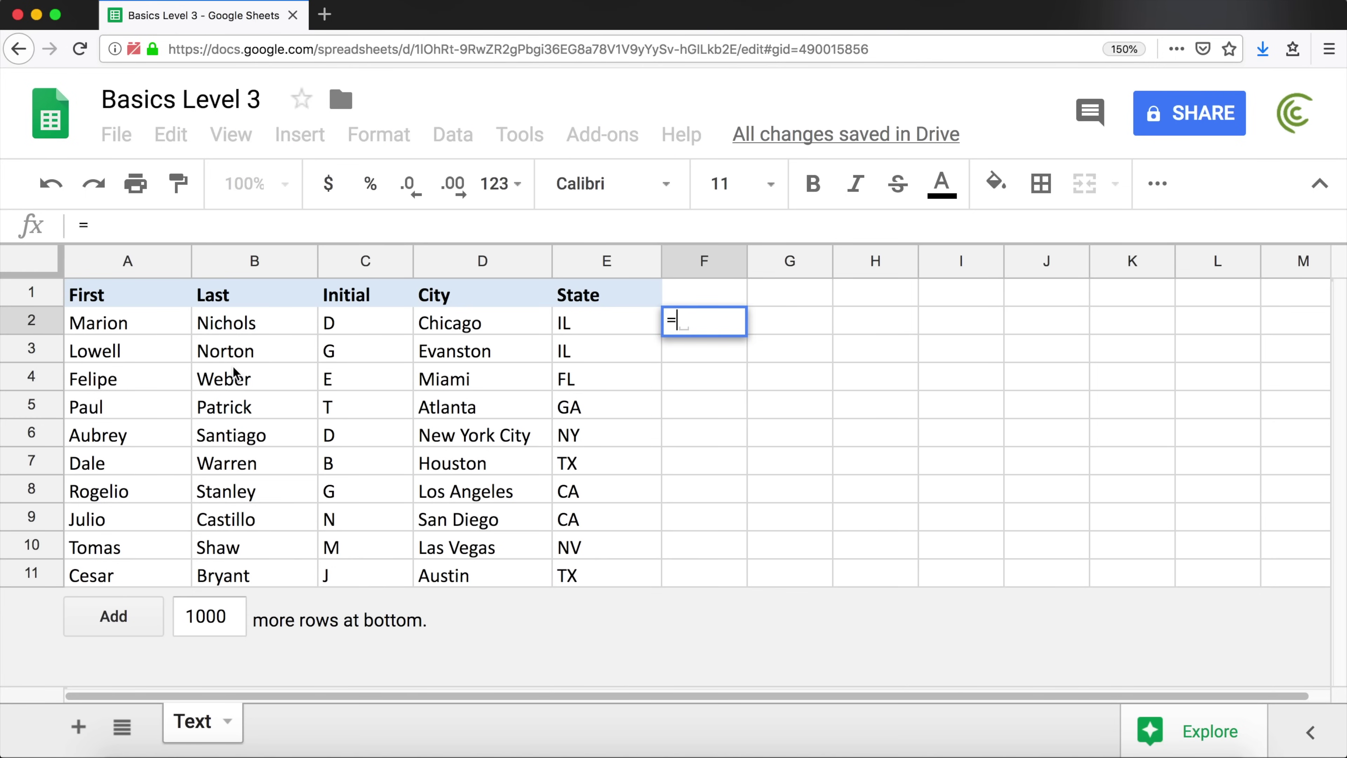
{"action": "left_click", "coordinate": [121, 325]}
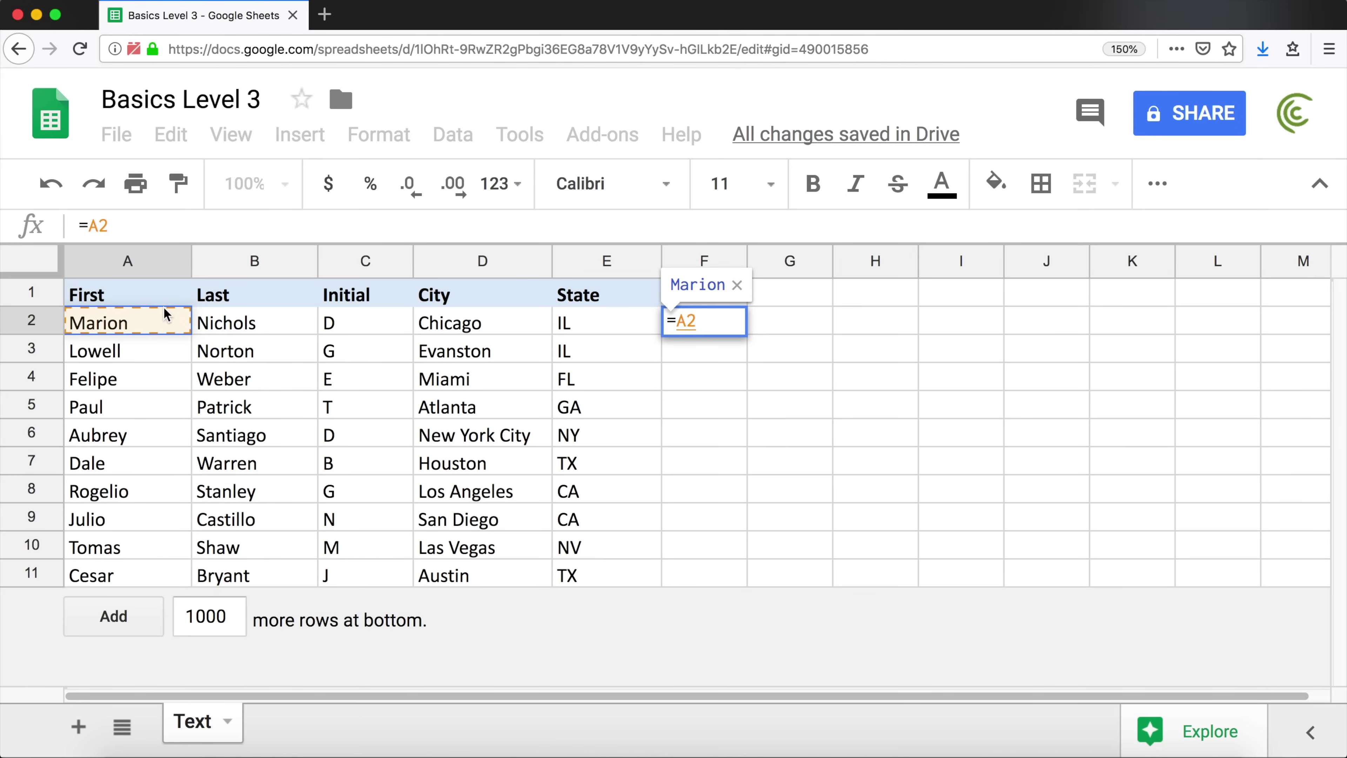
{"action": "type", "text": "+"}
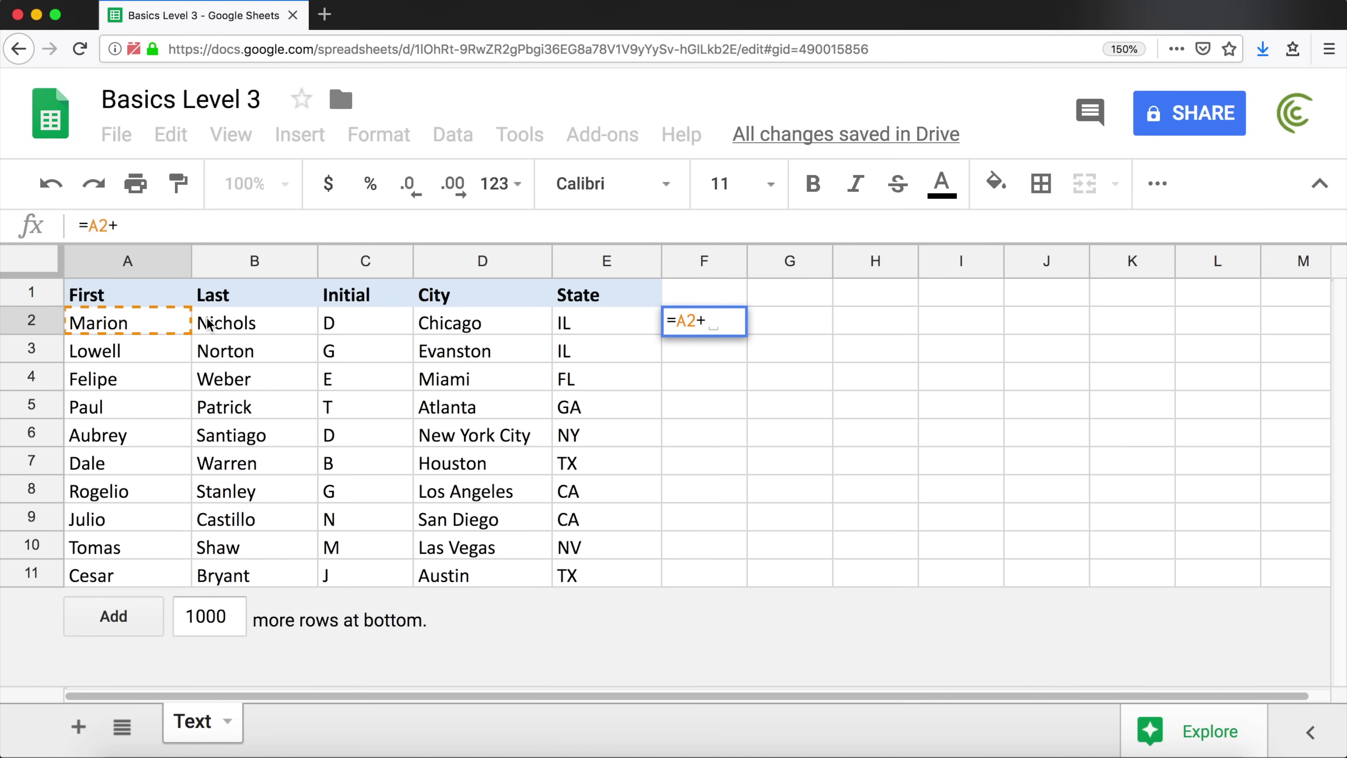
{"action": "left_click", "coordinate": [221, 326]}
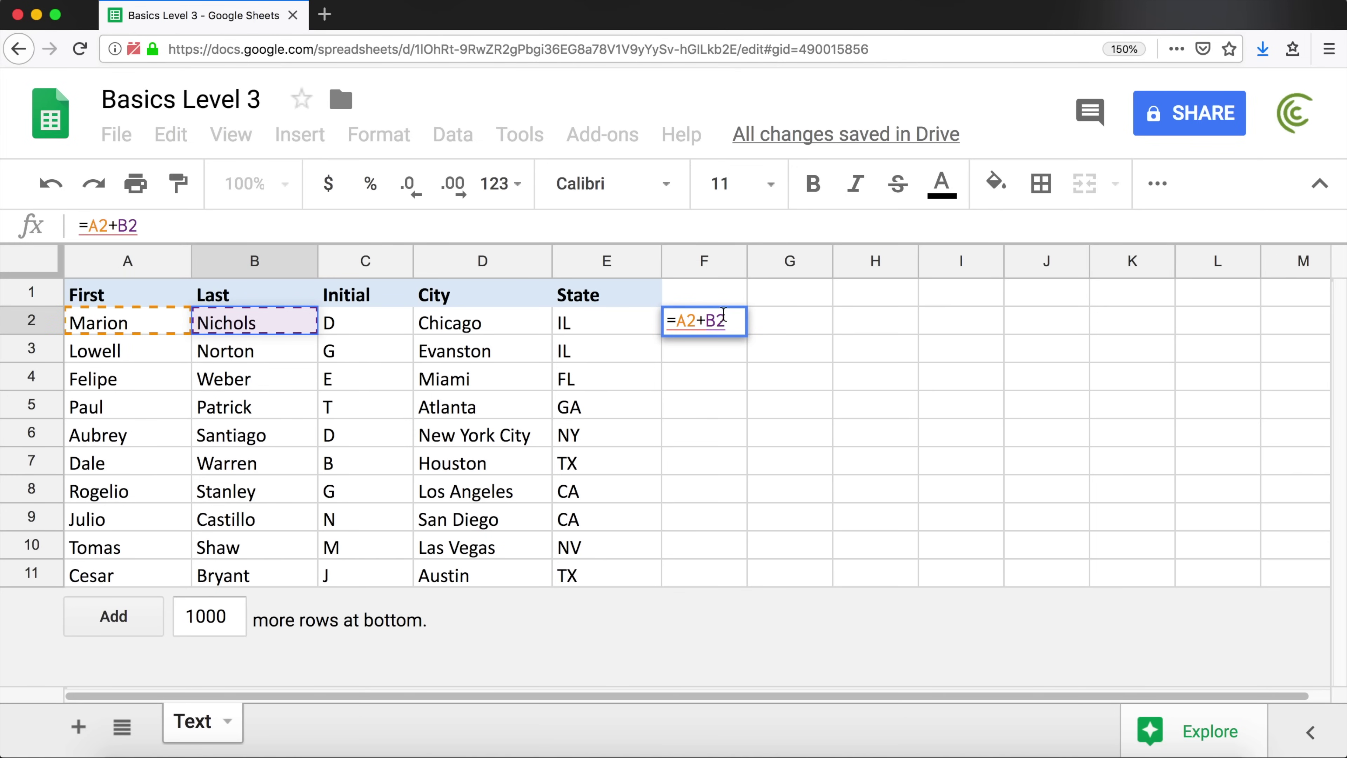
{"action": "key", "text": "Return"}
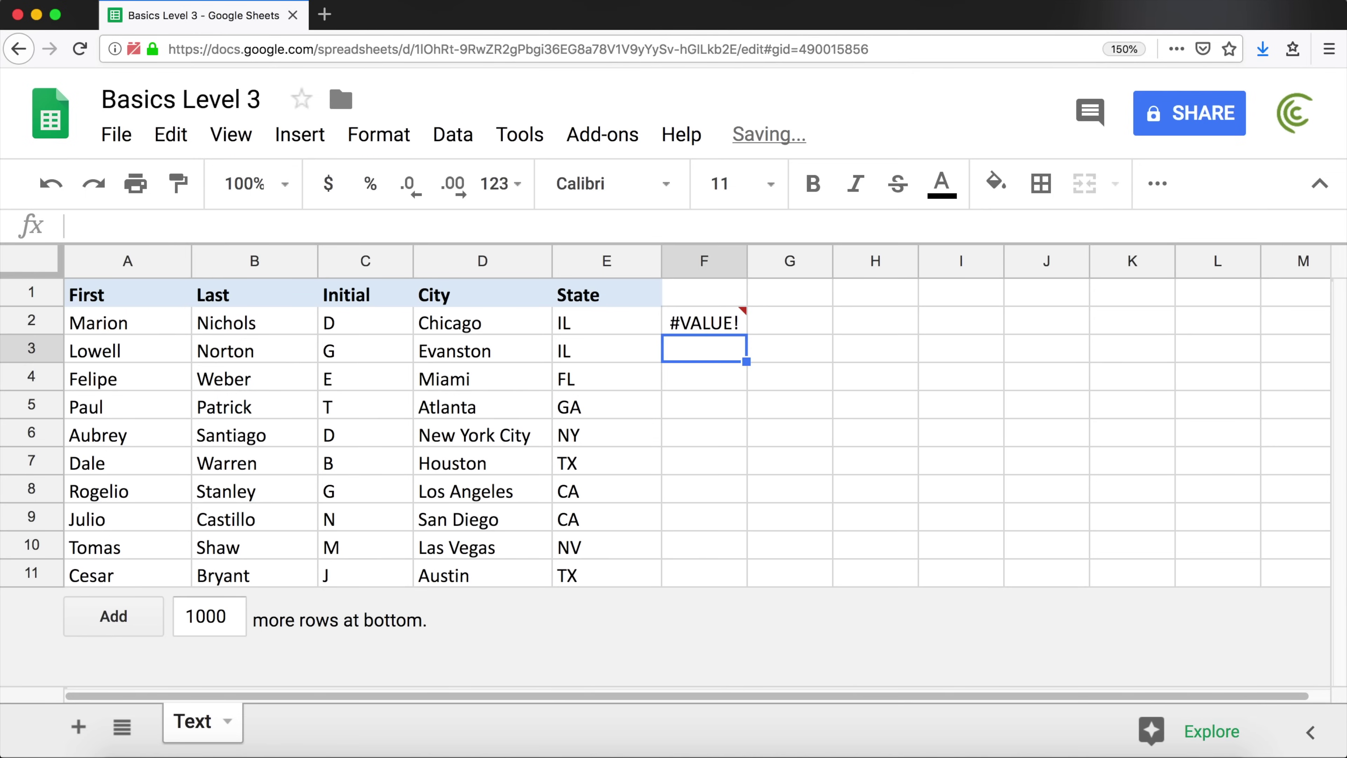
{"action": "left_click", "coordinate": [715, 322]}
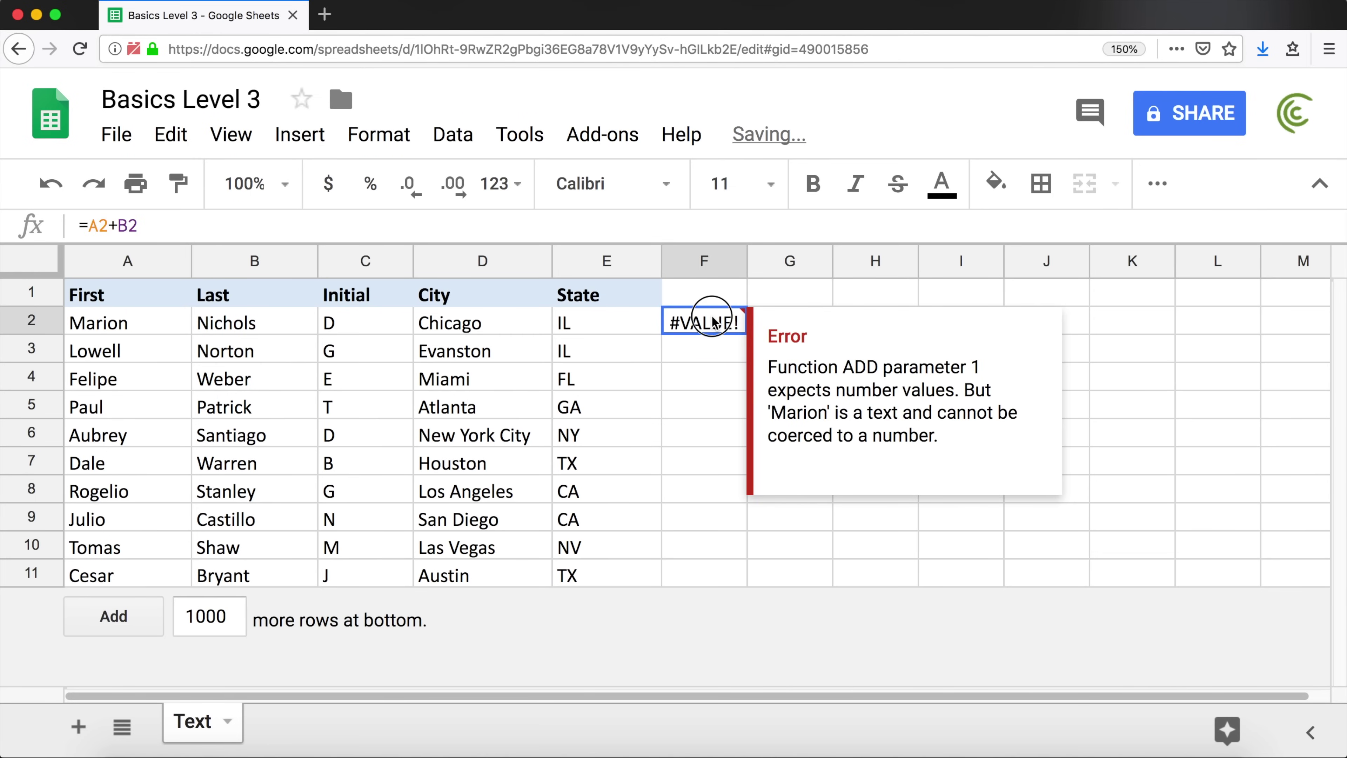
{"action": "key", "text": "Return"}
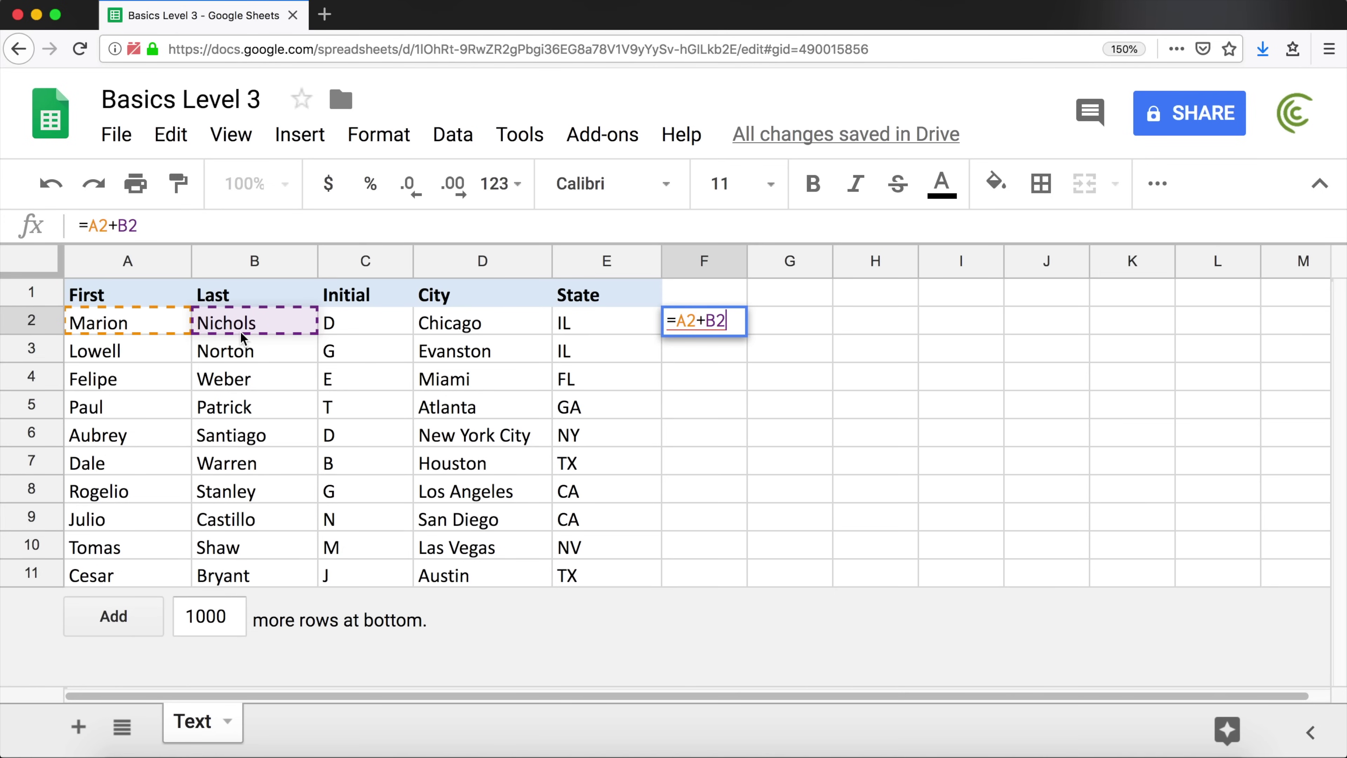
Change F2's formula from =A2+B2 to =A2&B2 to join first and last names
{"action": "left_click", "coordinate": [739, 331]}
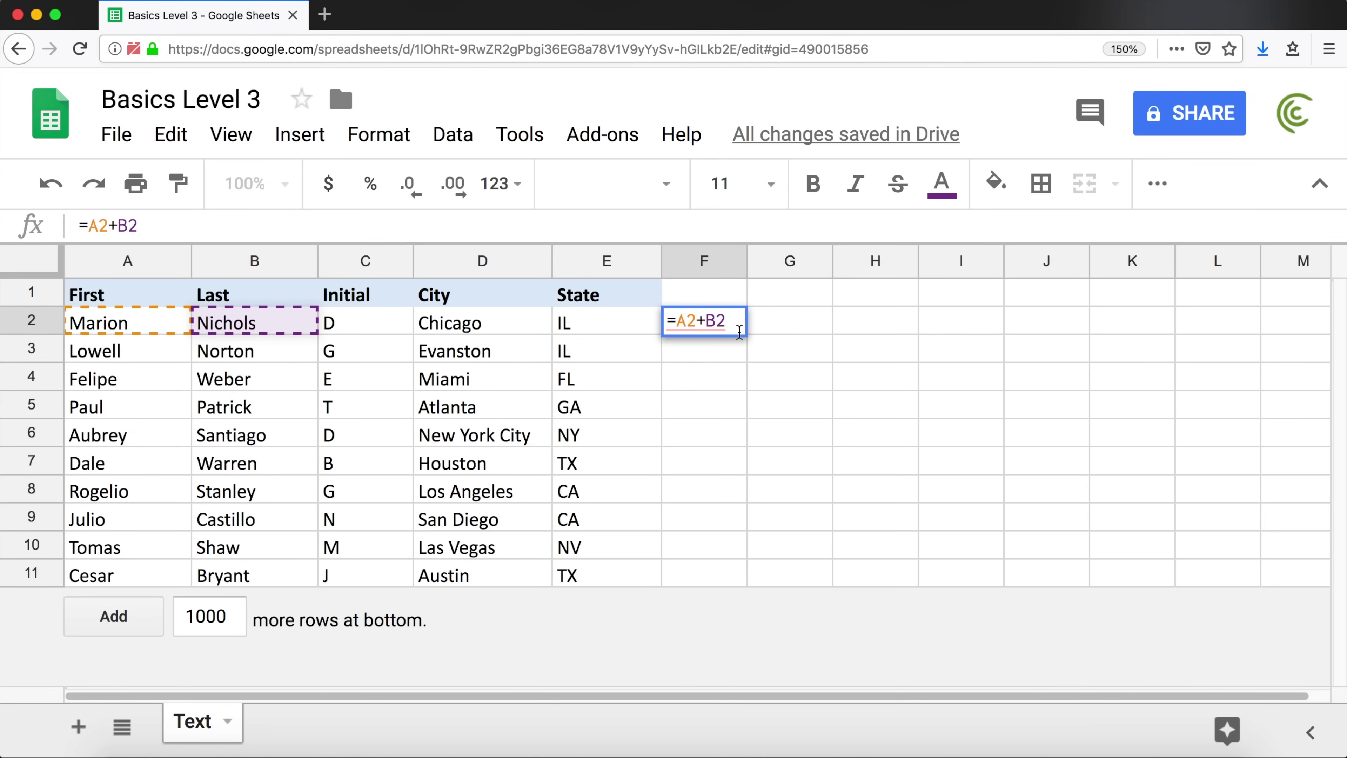
{"action": "left_click", "coordinate": [696, 321]}
{"action": "key", "text": "BackSpace"}
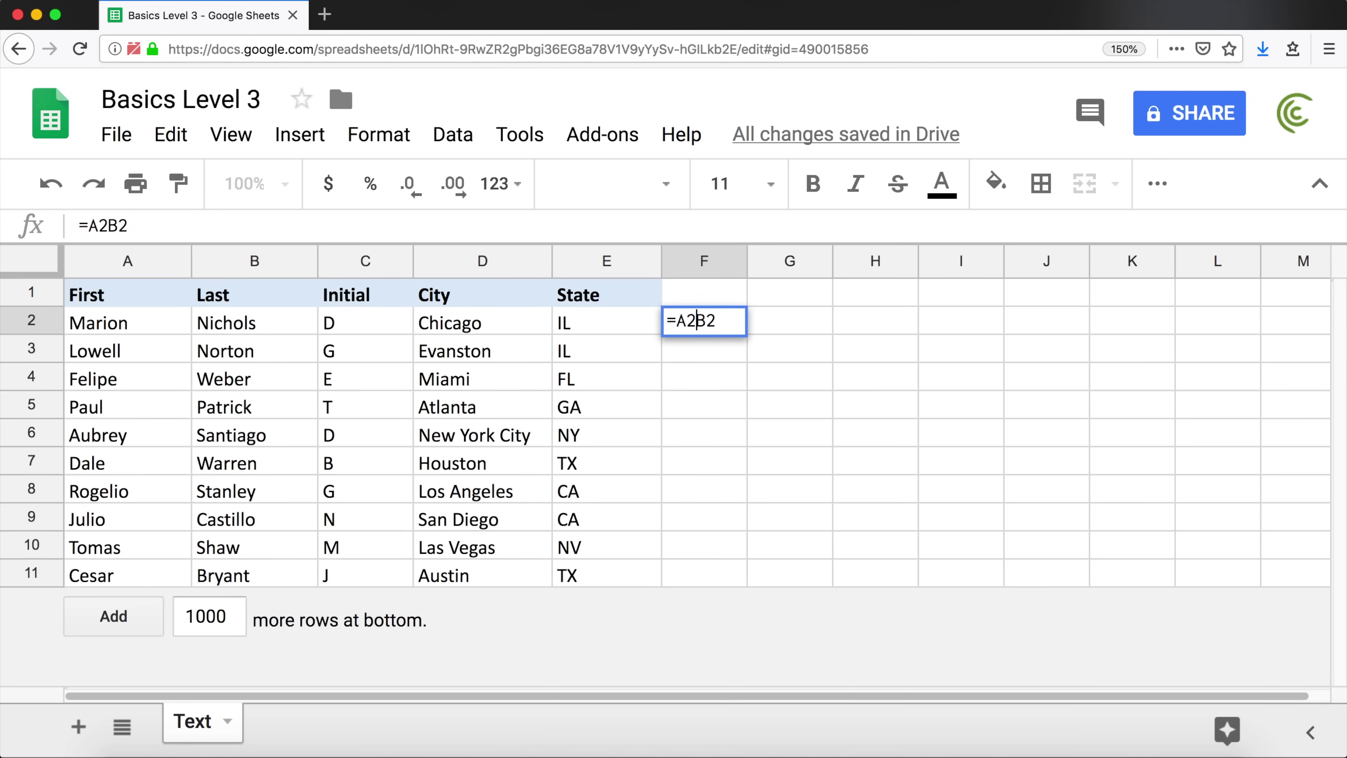
{"action": "type", "text": "&"}
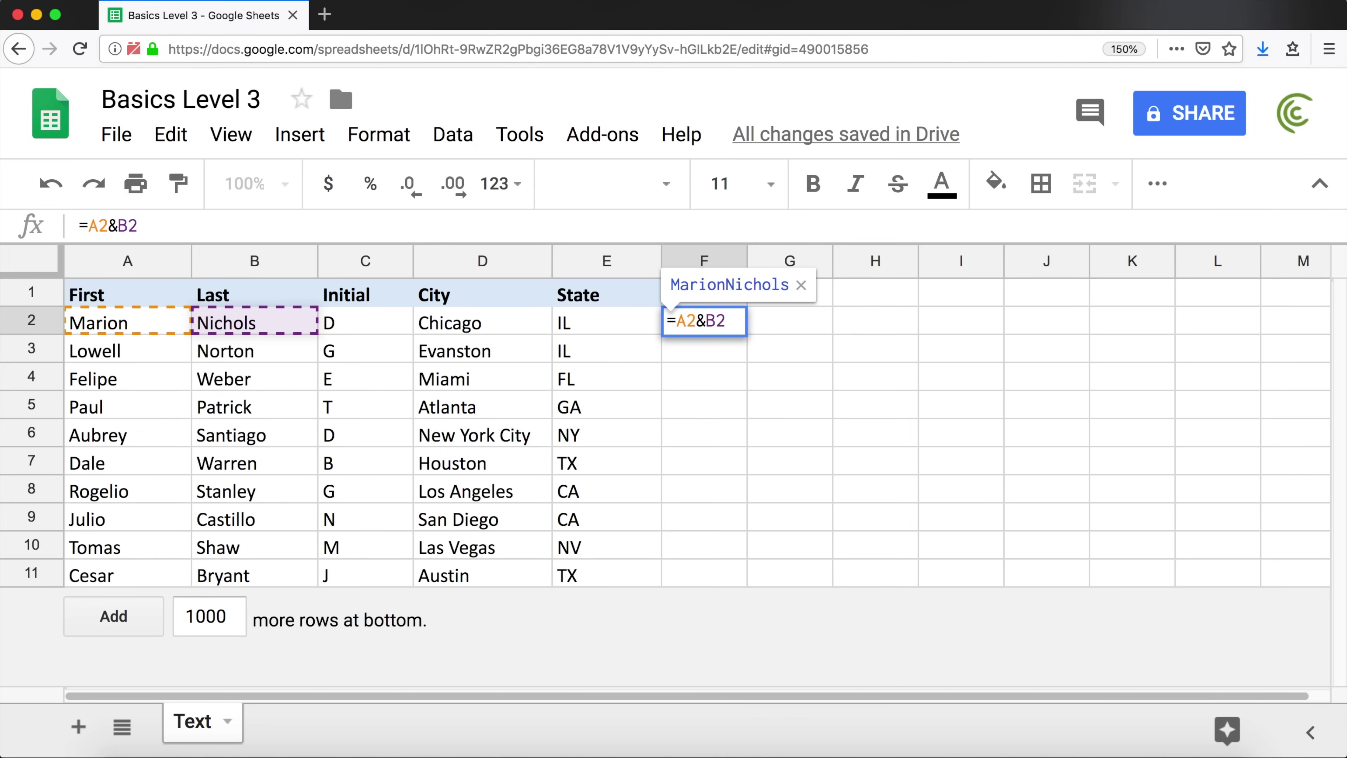
{"action": "key", "text": "Return"}
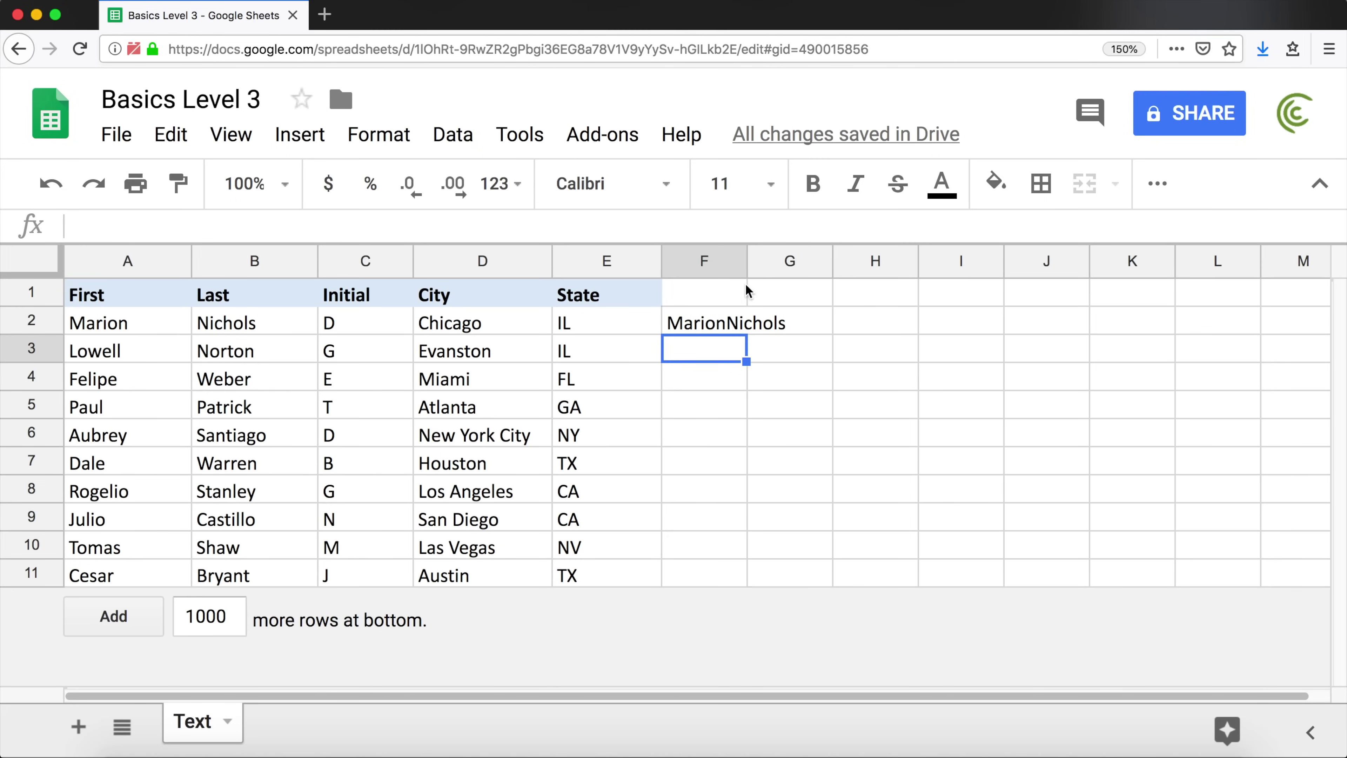
Widen column F and extend F2's formula to =A2&B2&C2&E2
{"action": "left_click", "coordinate": [724, 320]}
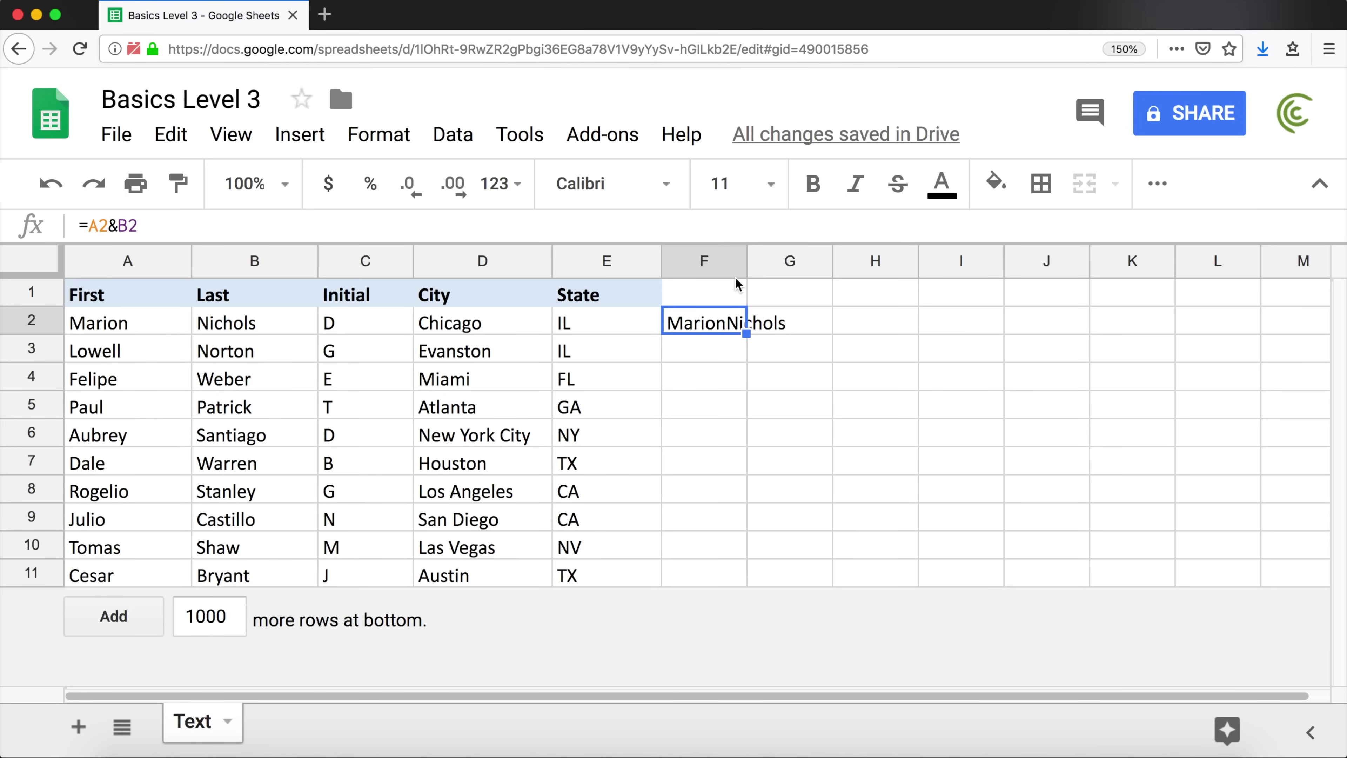
{"action": "left_click_drag", "start_coordinate": [746, 258], "coordinate": [1025, 258]}
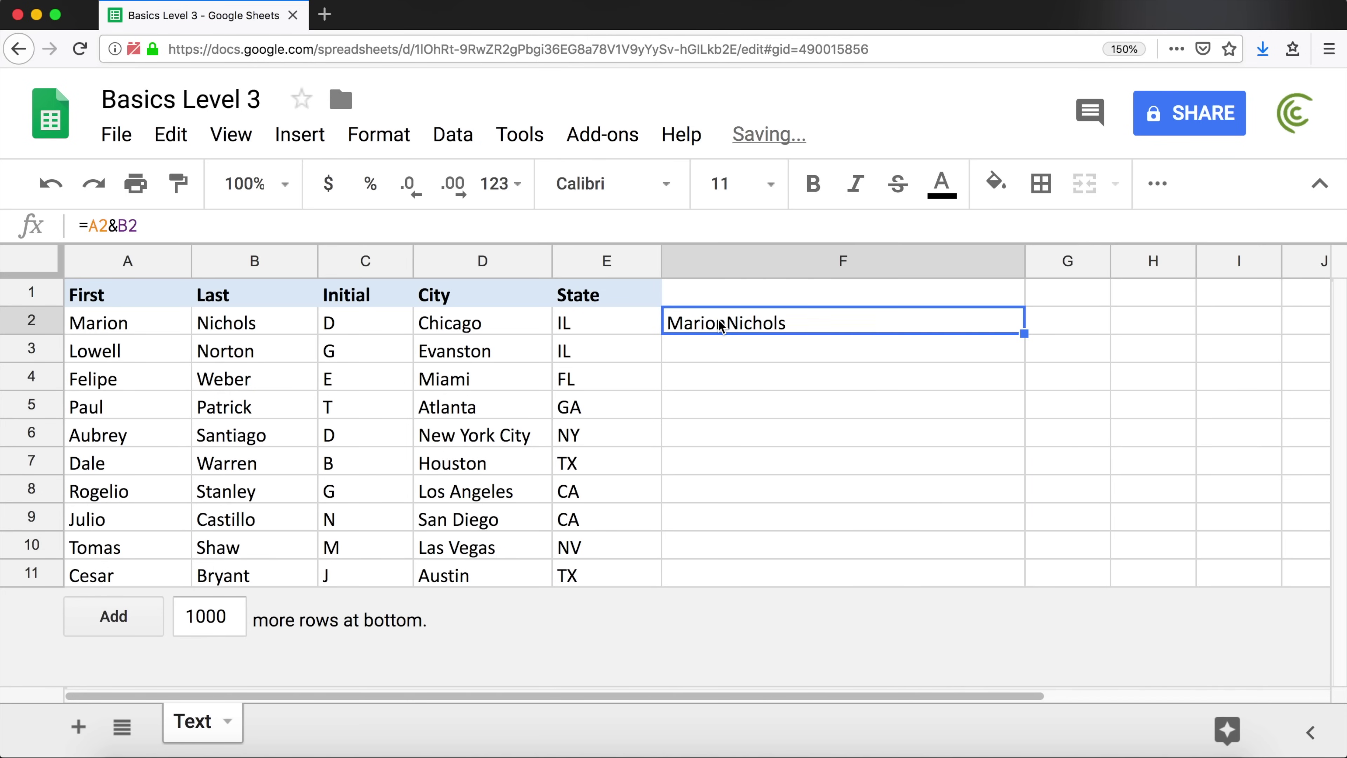
{"action": "double_click", "coordinate": [770, 319]}
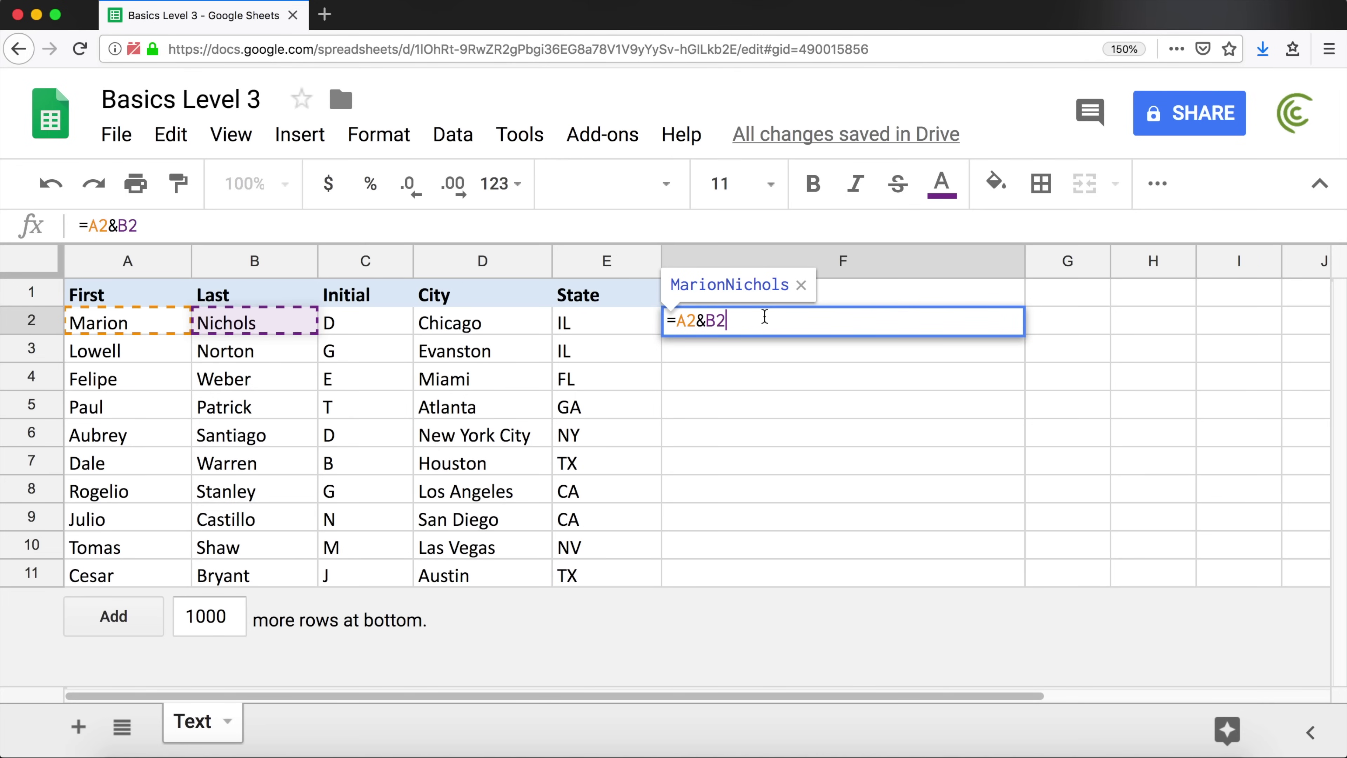
{"action": "type", "text": "&"}
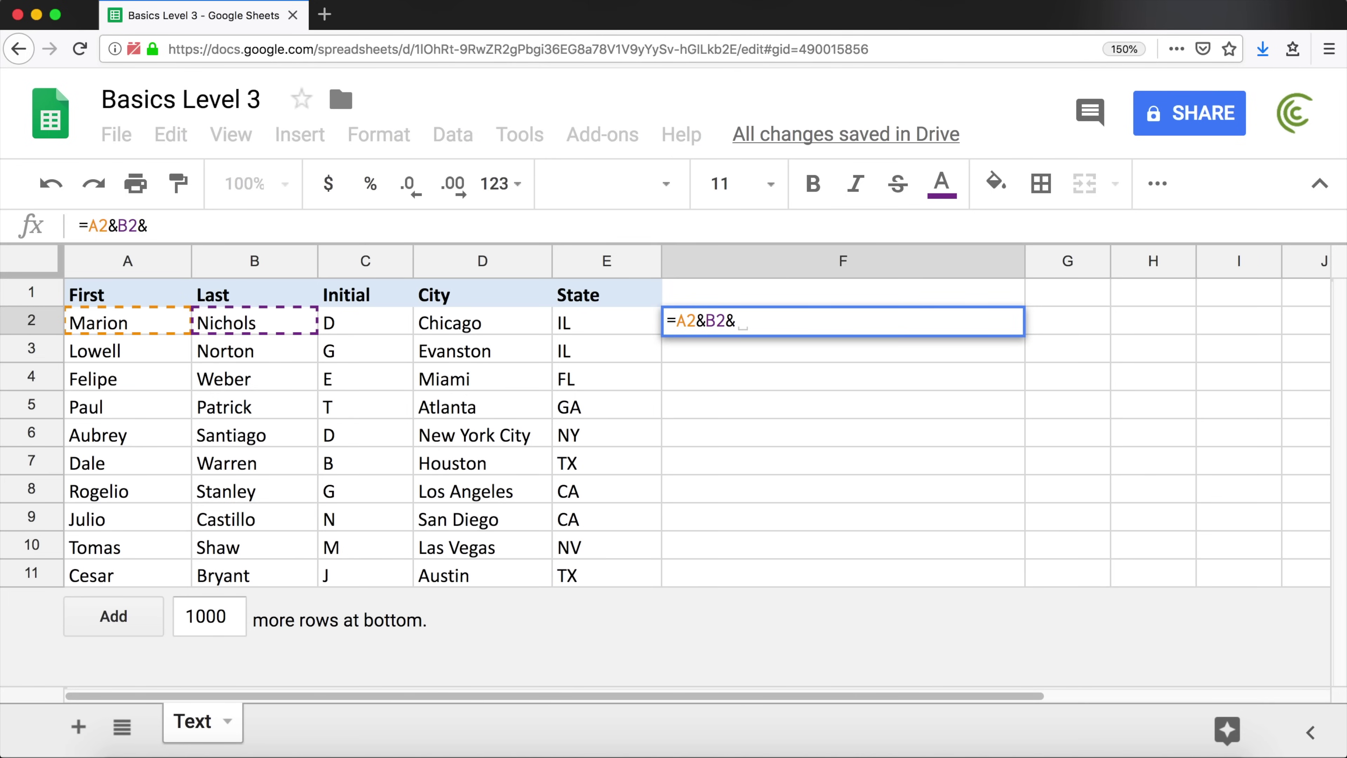
{"action": "left_click", "coordinate": [377, 324]}
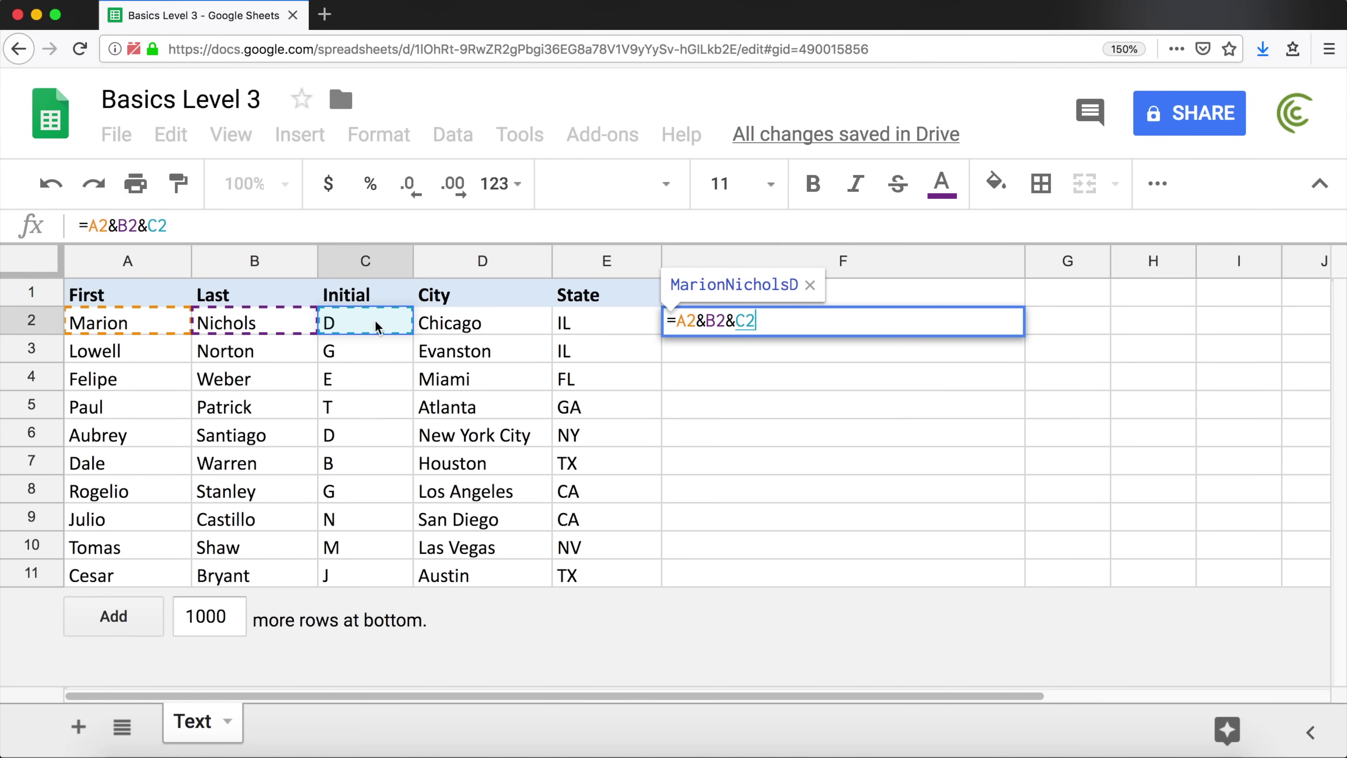
{"action": "type", "text": "&"}
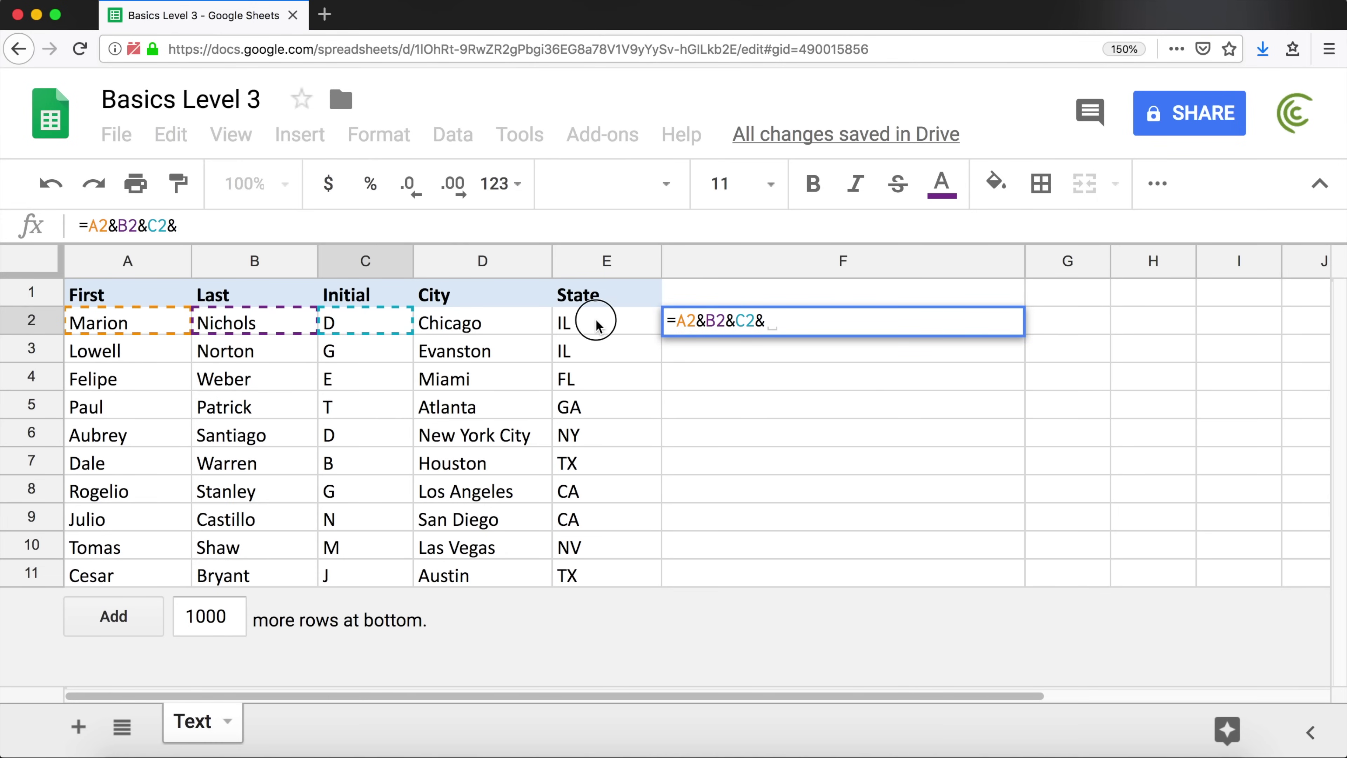
{"action": "left_click", "coordinate": [595, 322]}
{"action": "key", "text": "Return"}
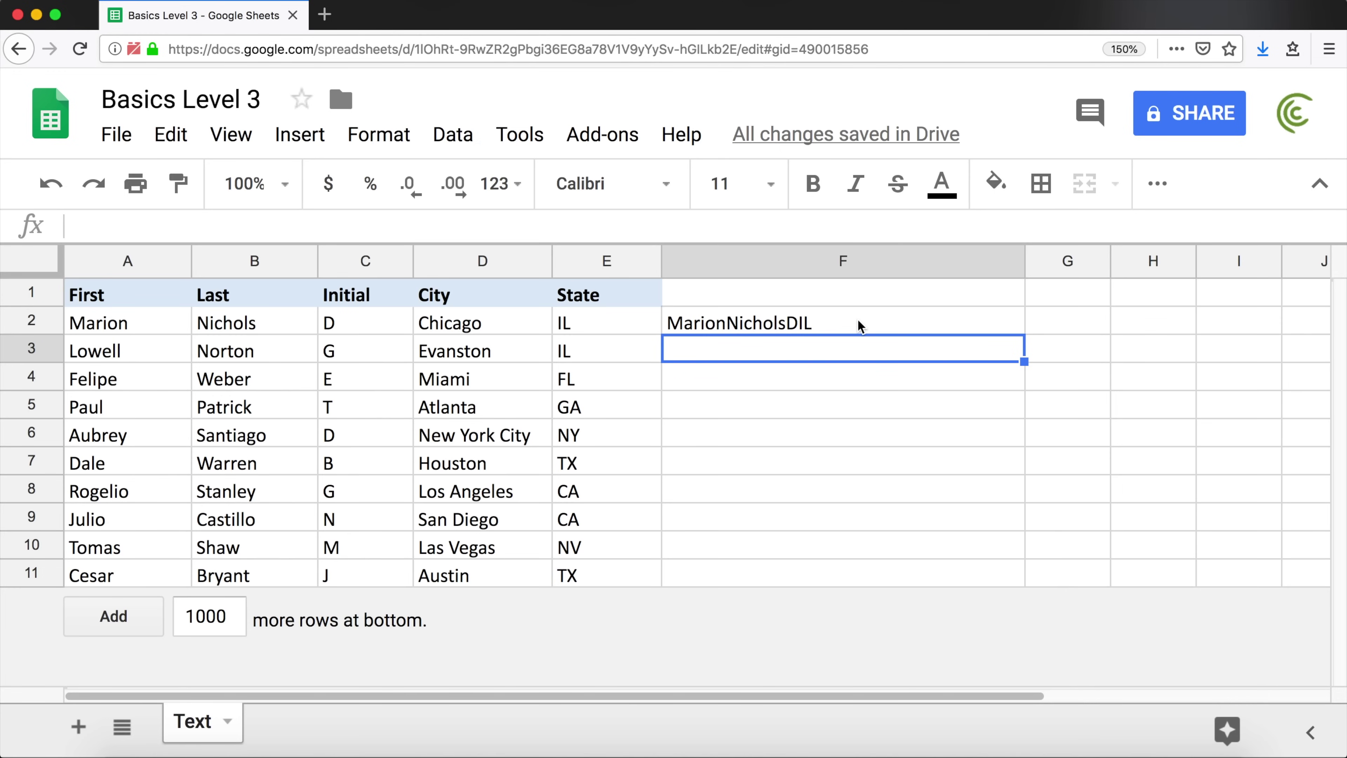
Fill F2's formula down to F6, then undo the fill
{"action": "left_click", "coordinate": [909, 316]}
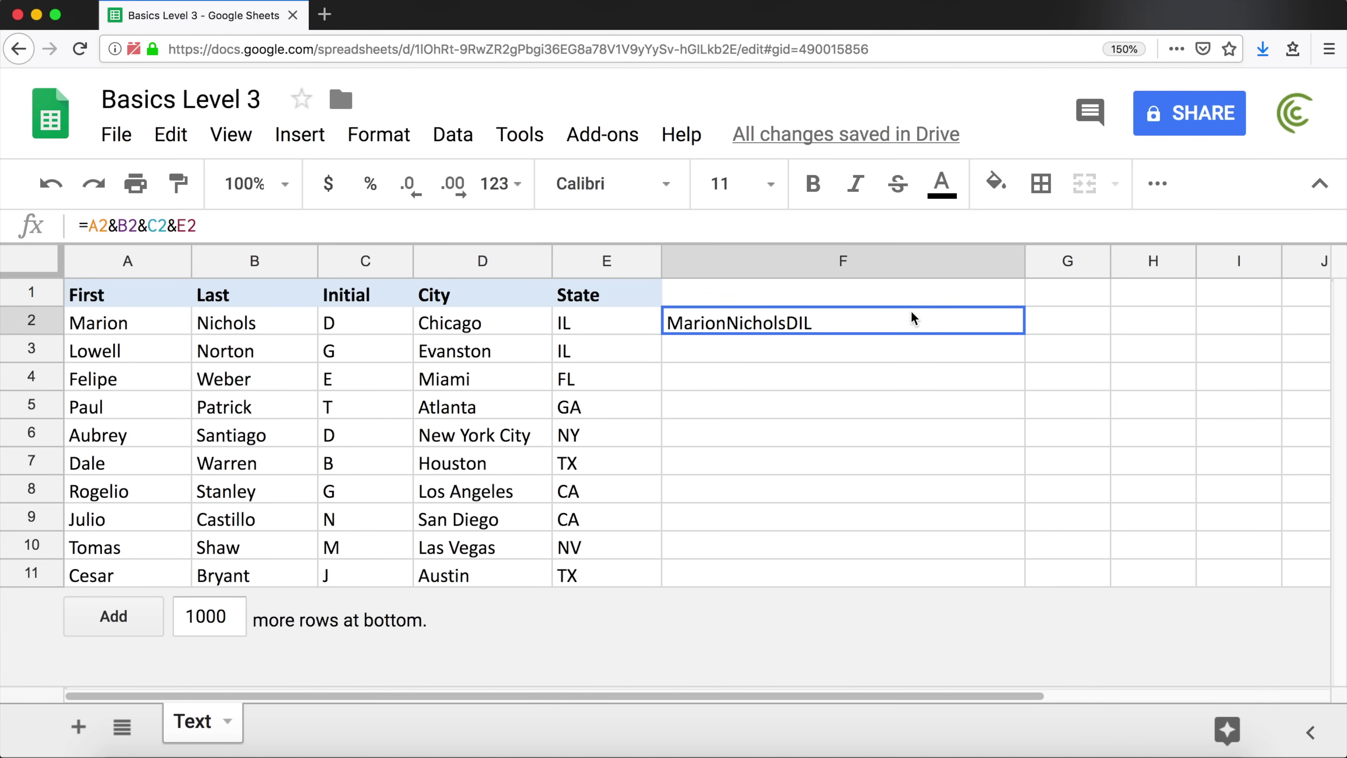
{"action": "left_click_drag", "start_coordinate": [1024, 334], "coordinate": [1020, 445]}
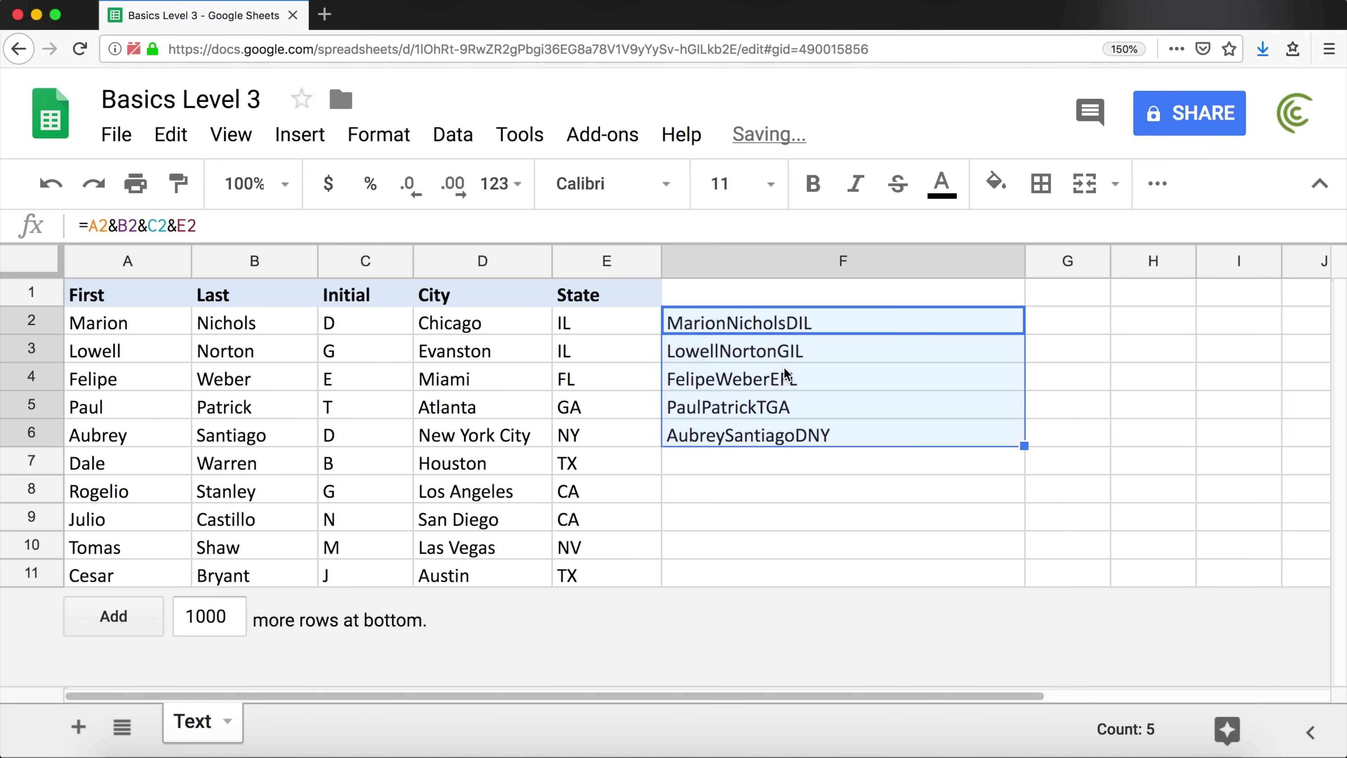
{"action": "key", "text": "super+z"}
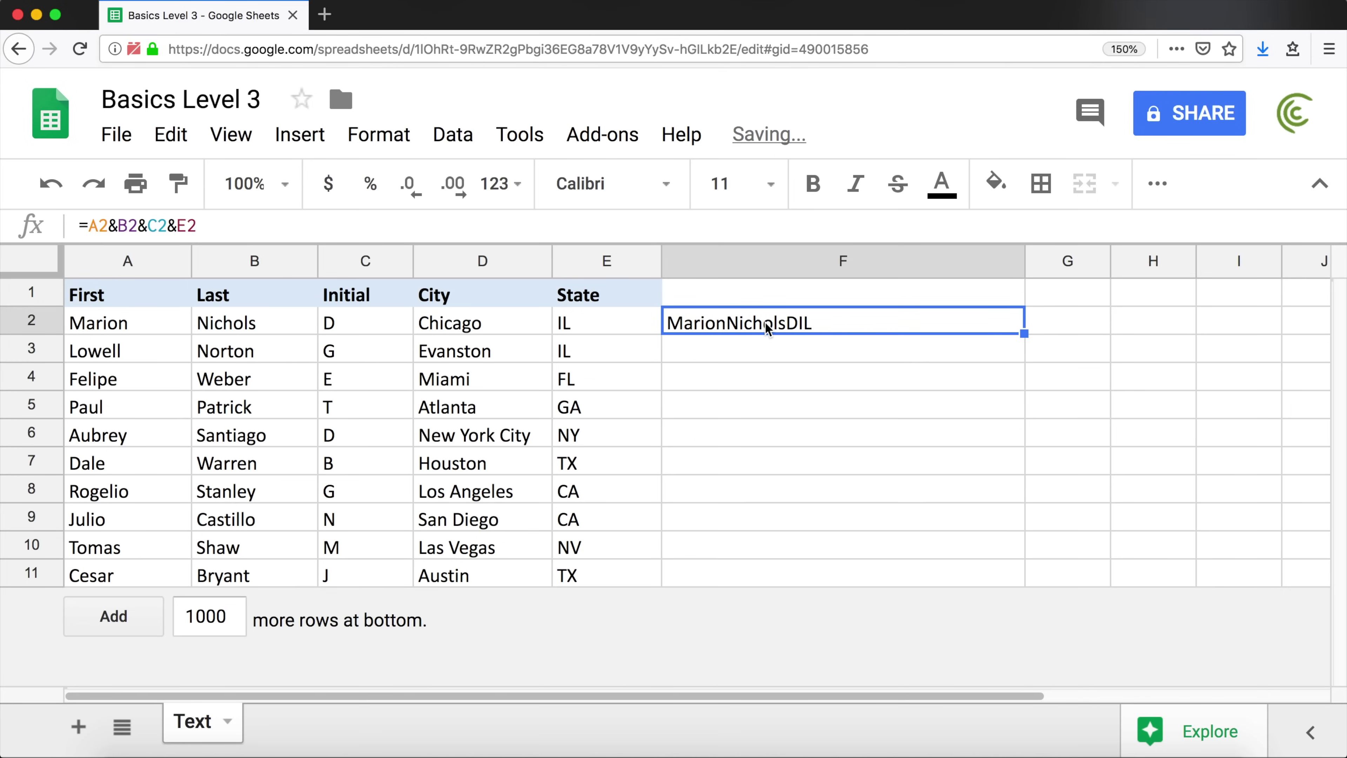
Re-enter =A2&B2 in F2, then delete the B2 reference to leave =A2&
{"action": "type", "text": "="}
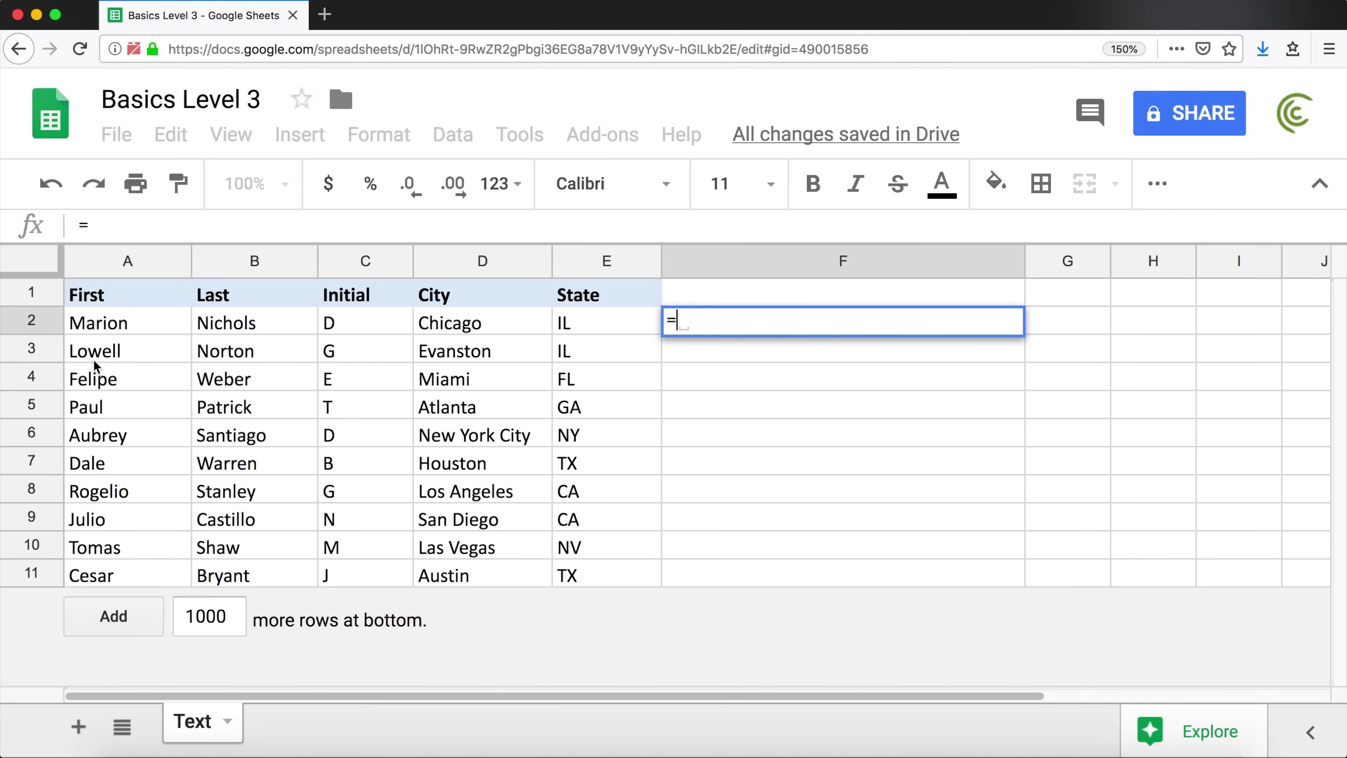
{"action": "left_click", "coordinate": [130, 322]}
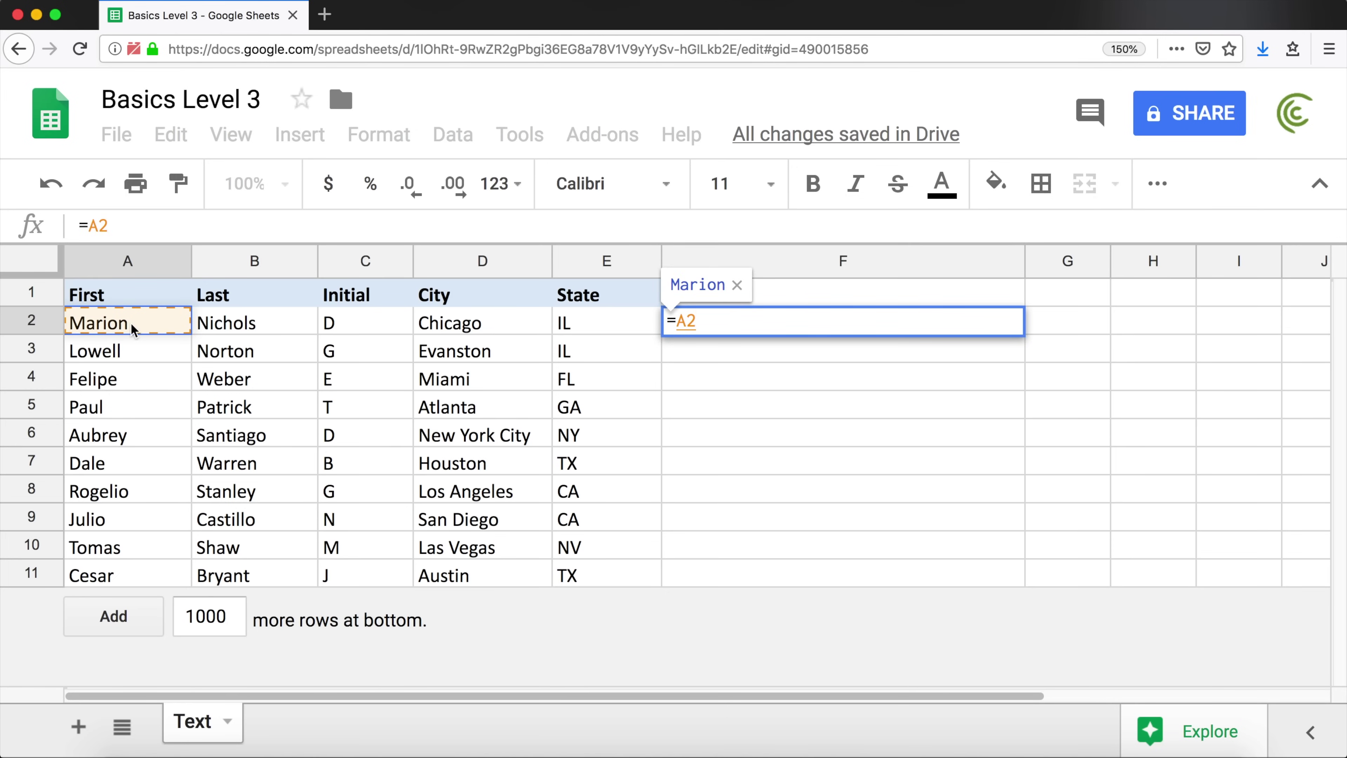
{"action": "type", "text": "&"}
{"action": "left_click", "coordinate": [225, 319]}
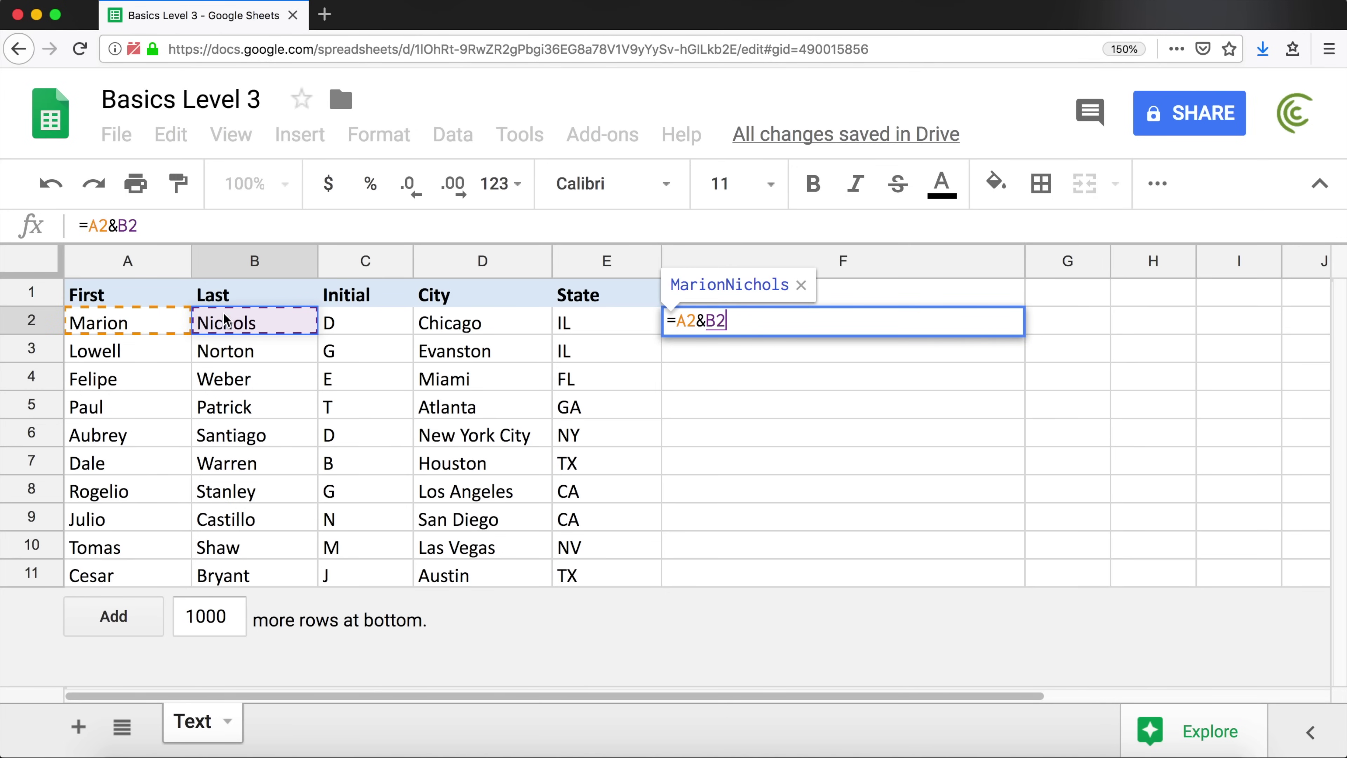
{"action": "key", "text": "Return"}
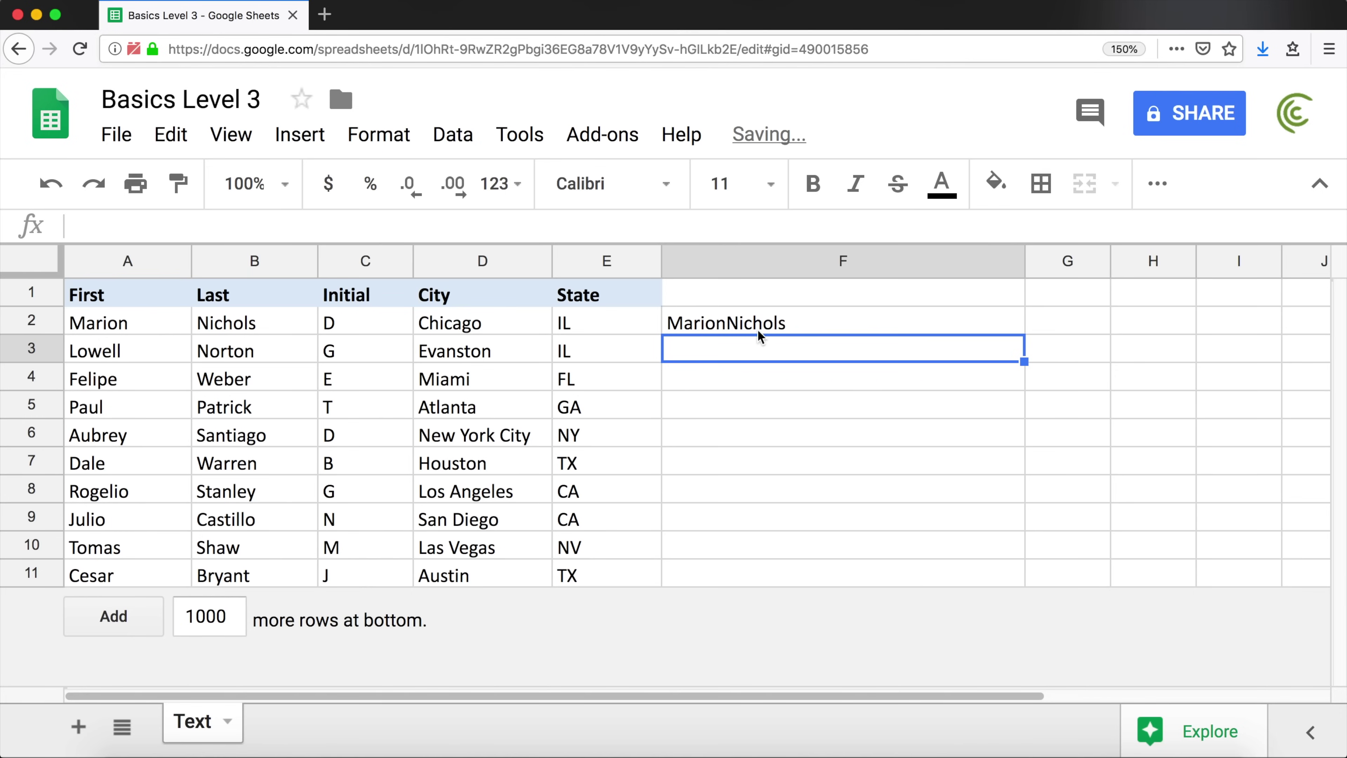
{"action": "double_click", "coordinate": [778, 325]}
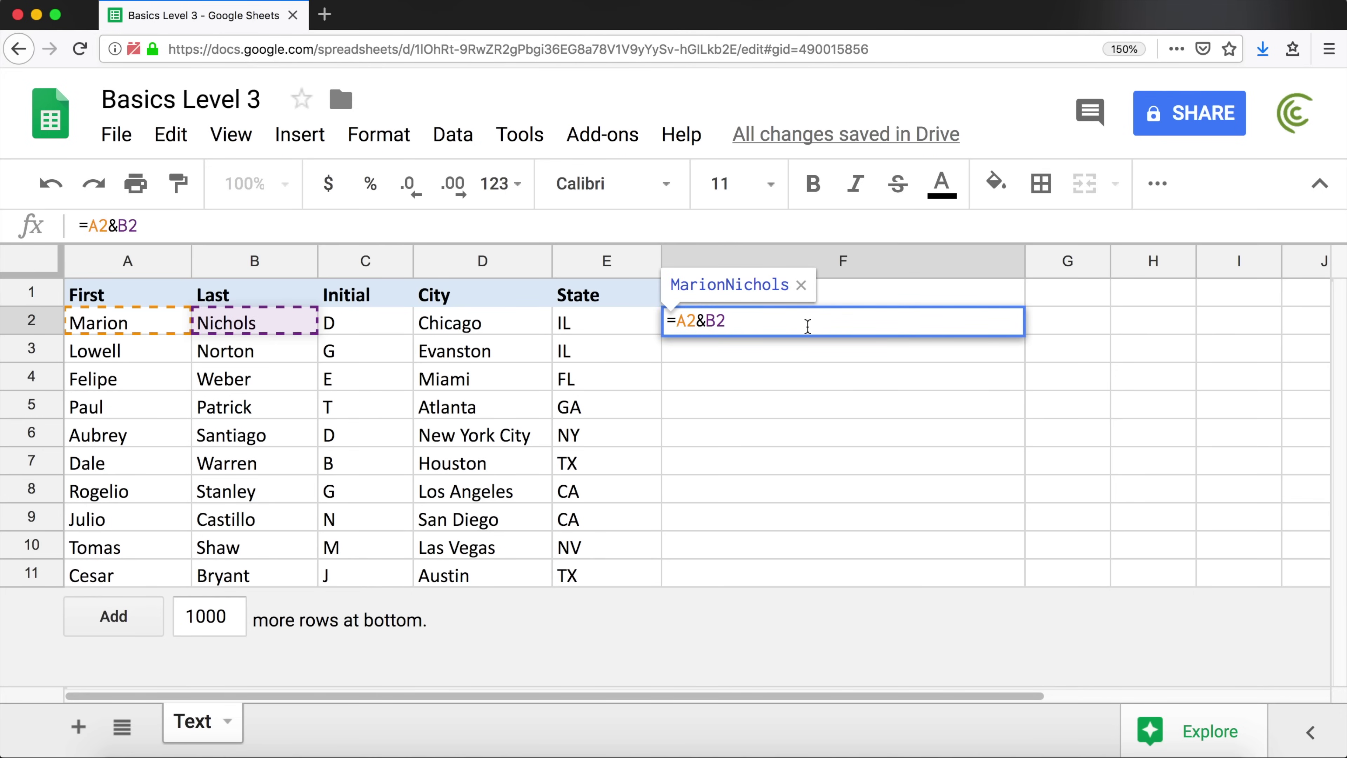
{"action": "key", "text": "BackSpace"}
{"action": "key", "text": "BackSpace"}
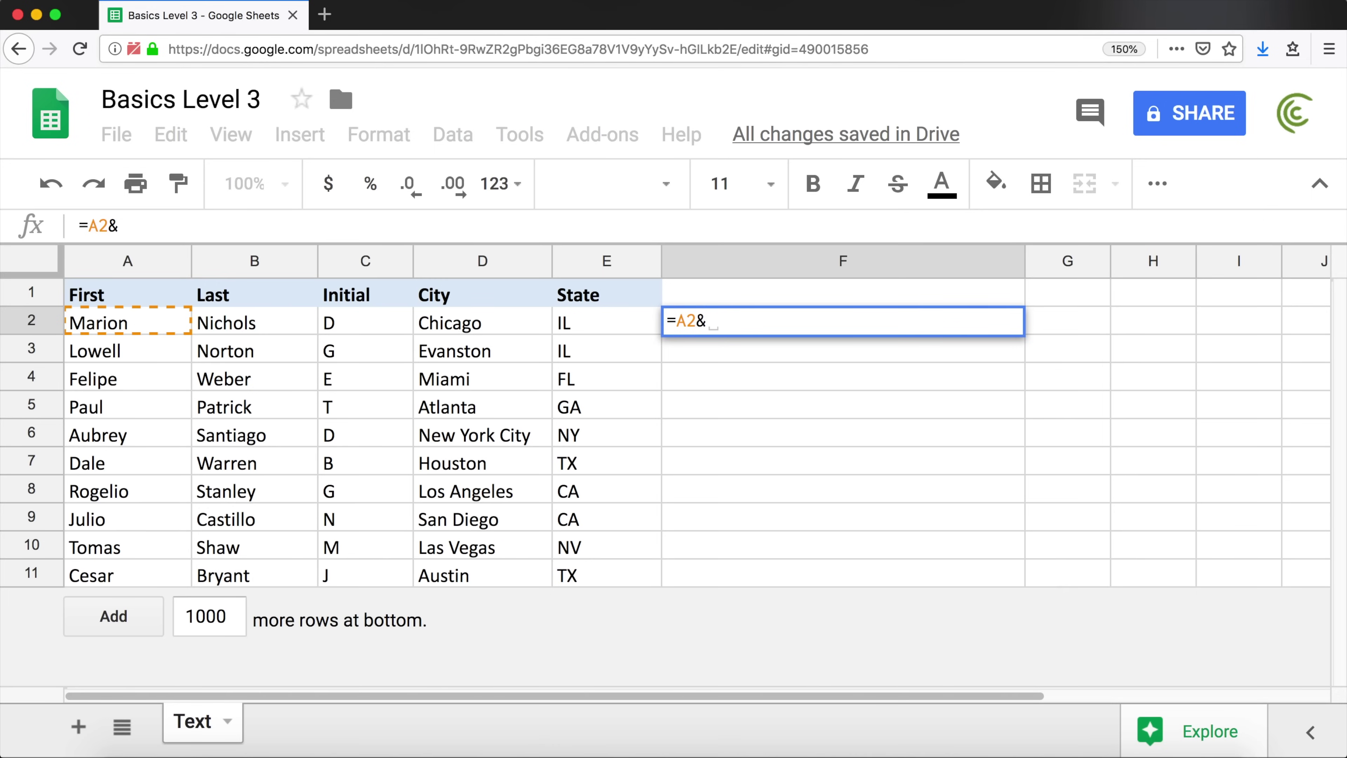
{"action": "type", "text": "@gmai"}
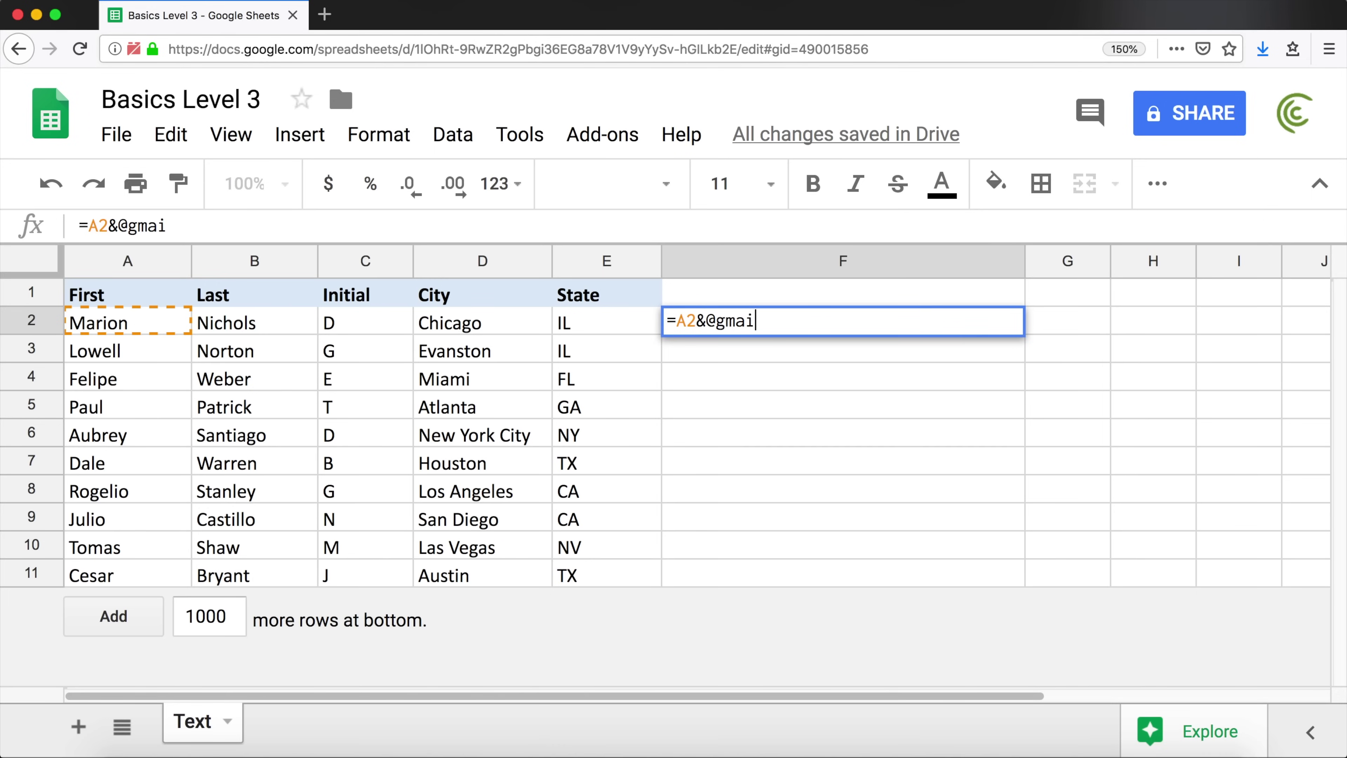
{"action": "type", "text": "l.com"}
{"action": "left_click_drag", "start_coordinate": [705, 321], "coordinate": [826, 318]}
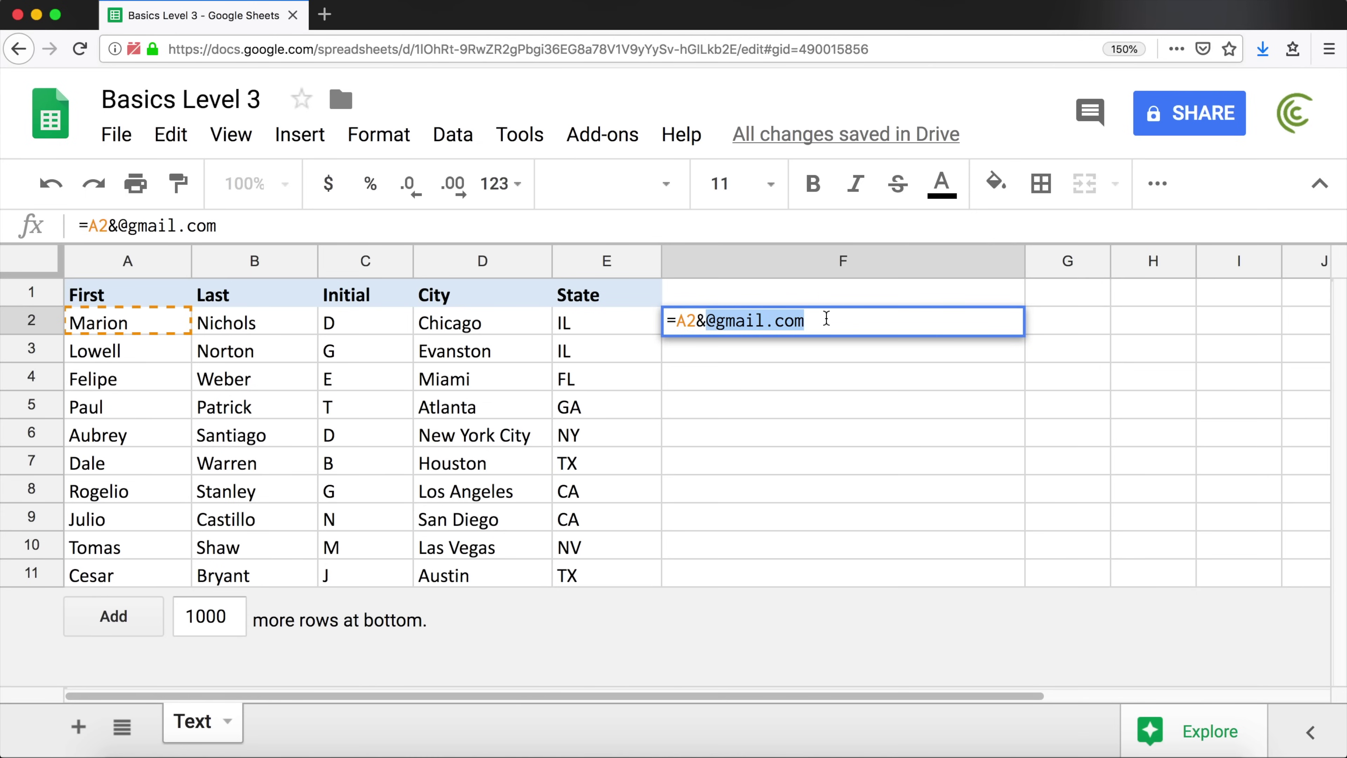
{"action": "left_click", "coordinate": [807, 322]}
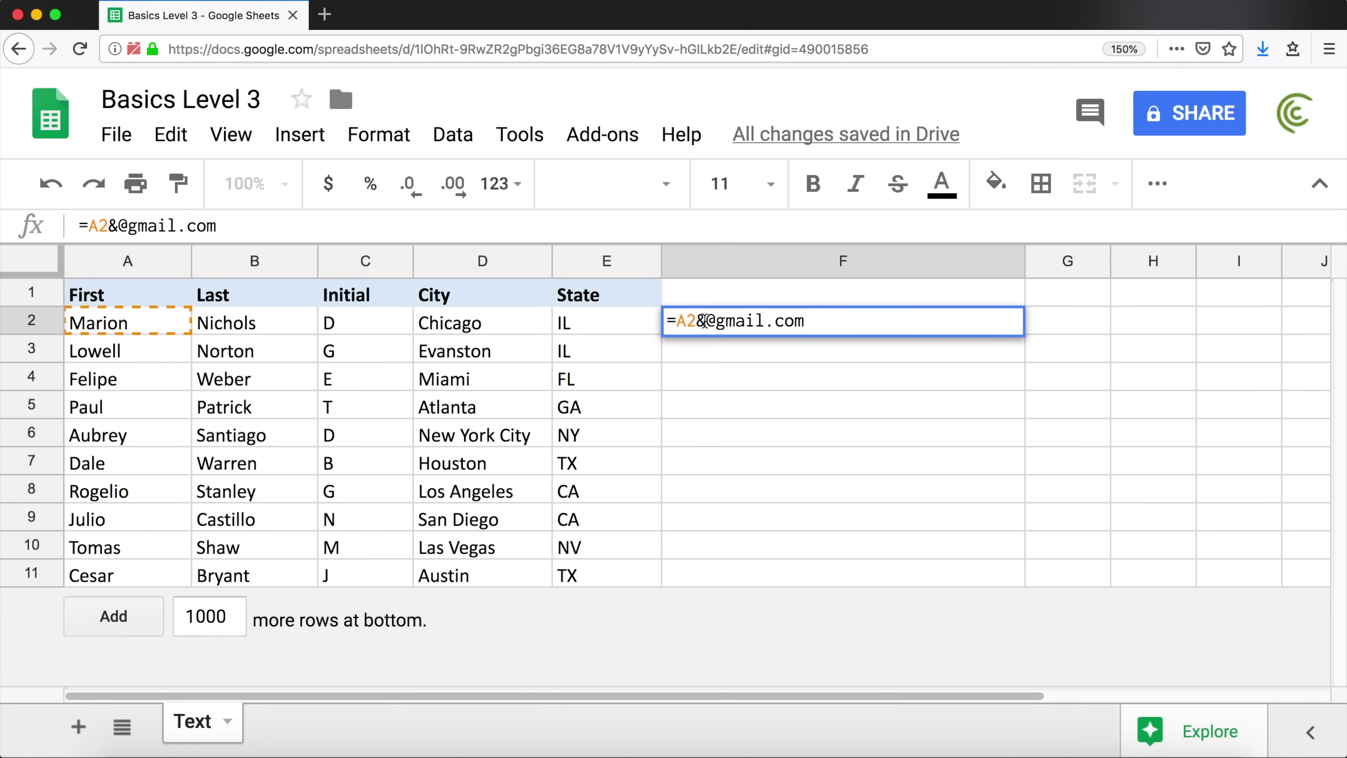
{"action": "left_click_drag", "start_coordinate": [704, 321], "coordinate": [806, 320]}
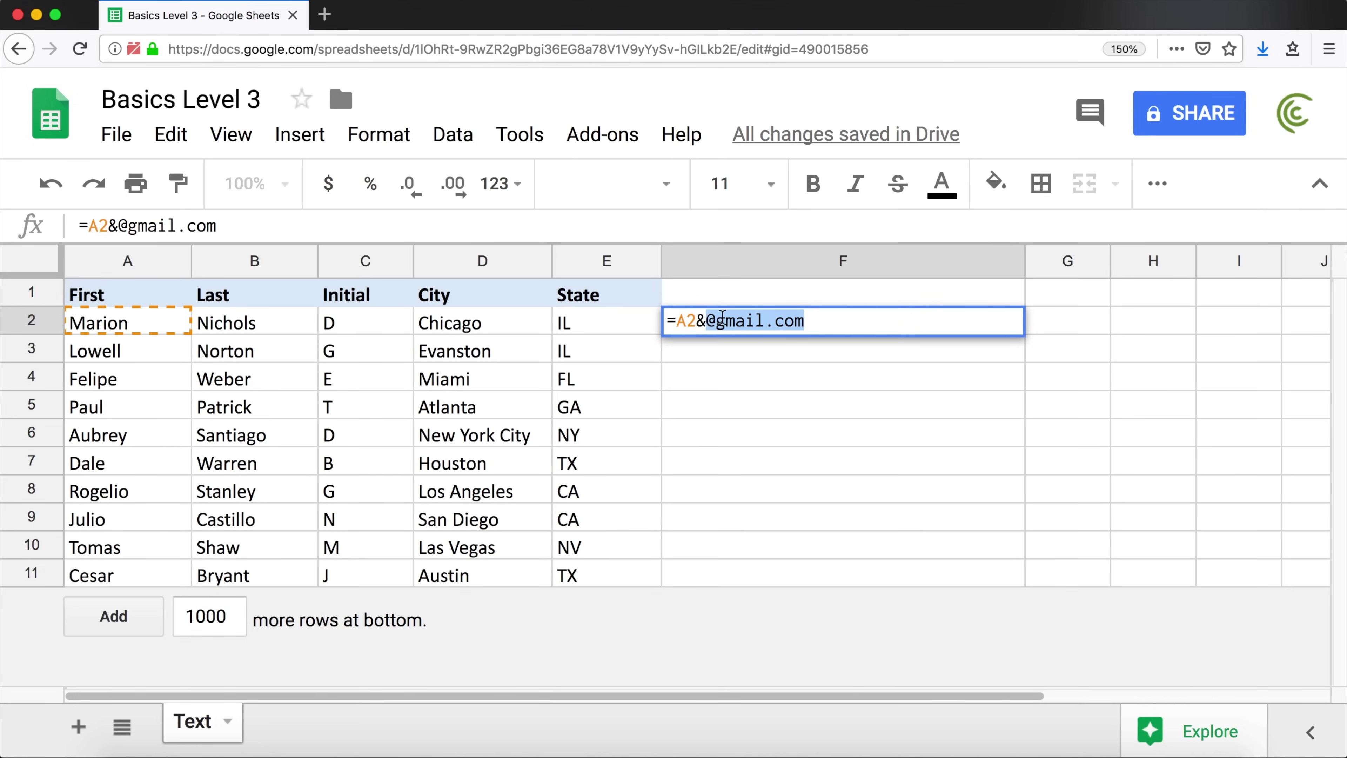
{"action": "left_click", "coordinate": [710, 320]}
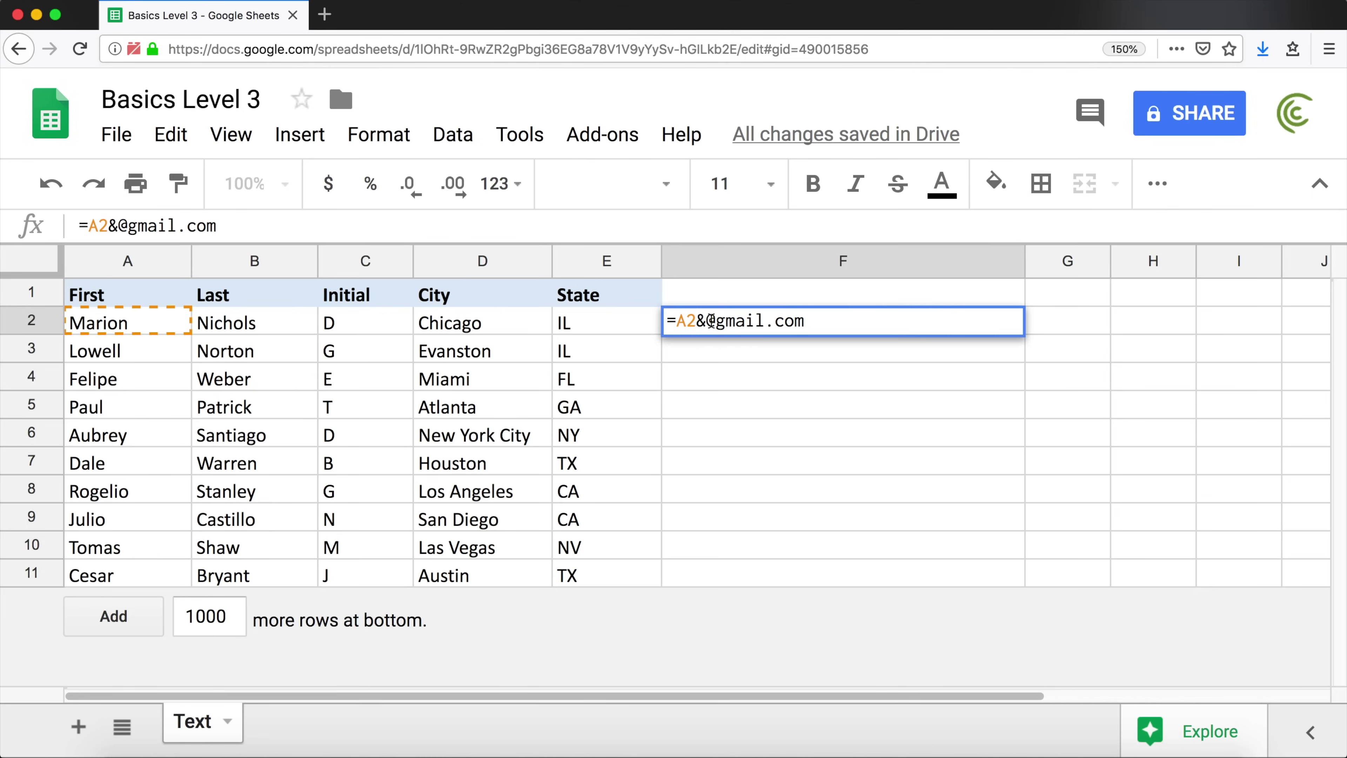
{"action": "type", "text": "\""}
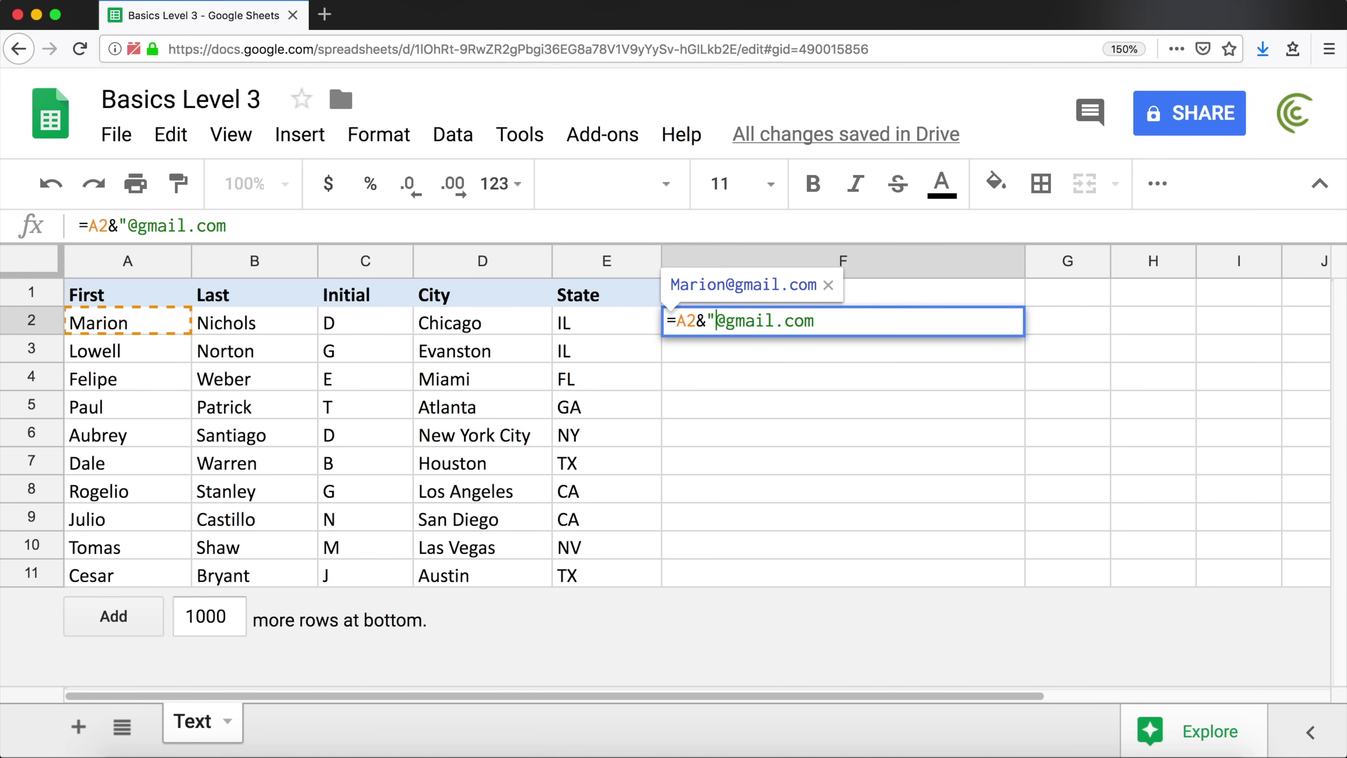
{"action": "left_click", "coordinate": [821, 324]}
{"action": "type", "text": "\""}
{"action": "left_click_drag", "start_coordinate": [821, 322], "coordinate": [707, 320]}
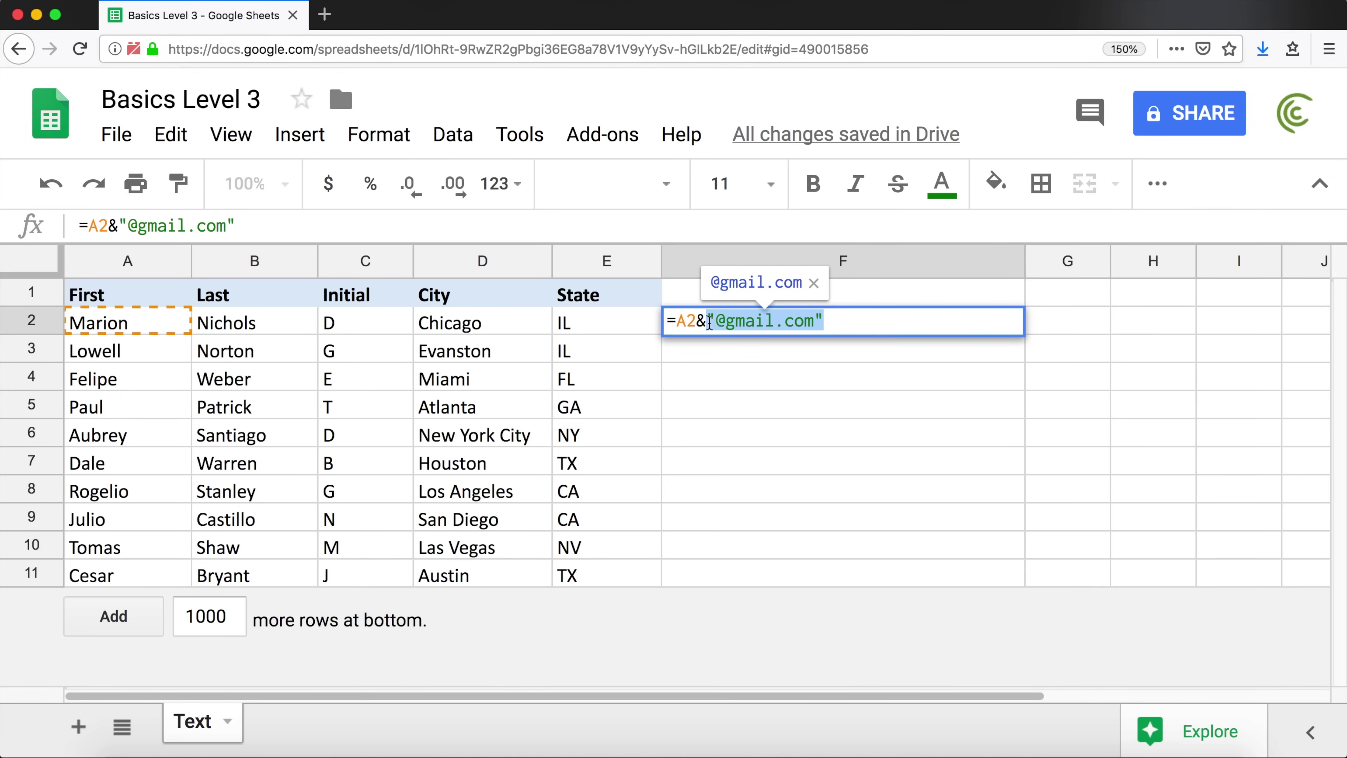
{"action": "left_click", "coordinate": [851, 316]}
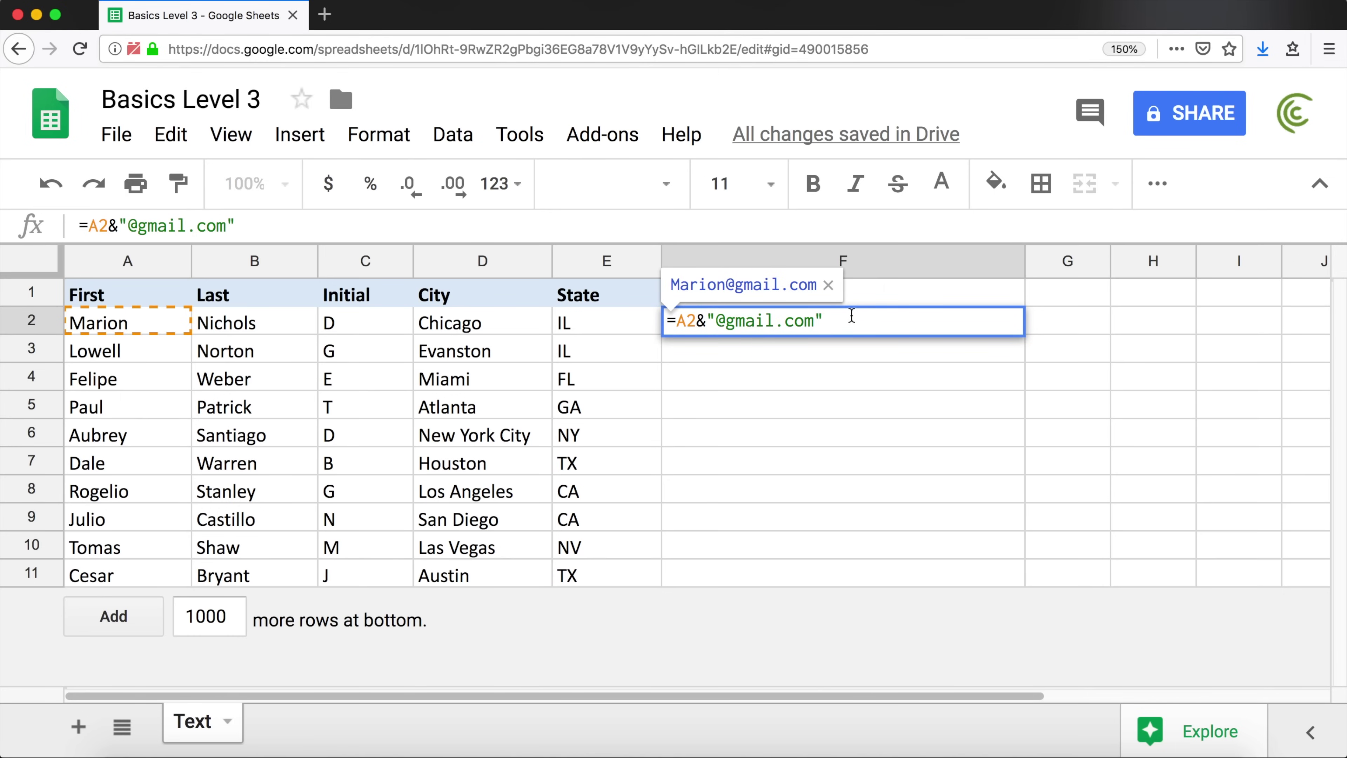
{"action": "key", "text": "Return"}
Fill F2's formula down to F6, then undo the fill
{"action": "left_click", "coordinate": [106, 323]}
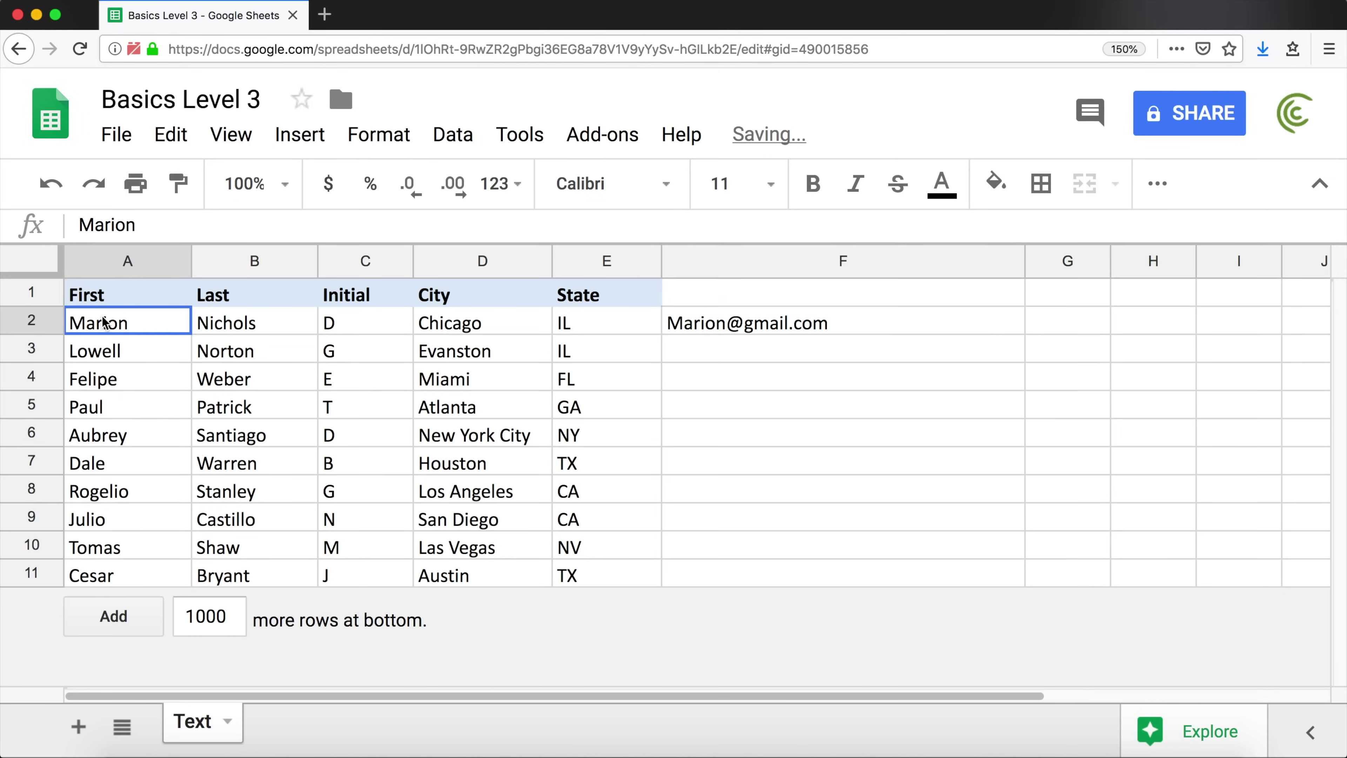
{"action": "left_click", "coordinate": [835, 325]}
{"action": "left_click_drag", "start_coordinate": [1025, 334], "coordinate": [1038, 435]}
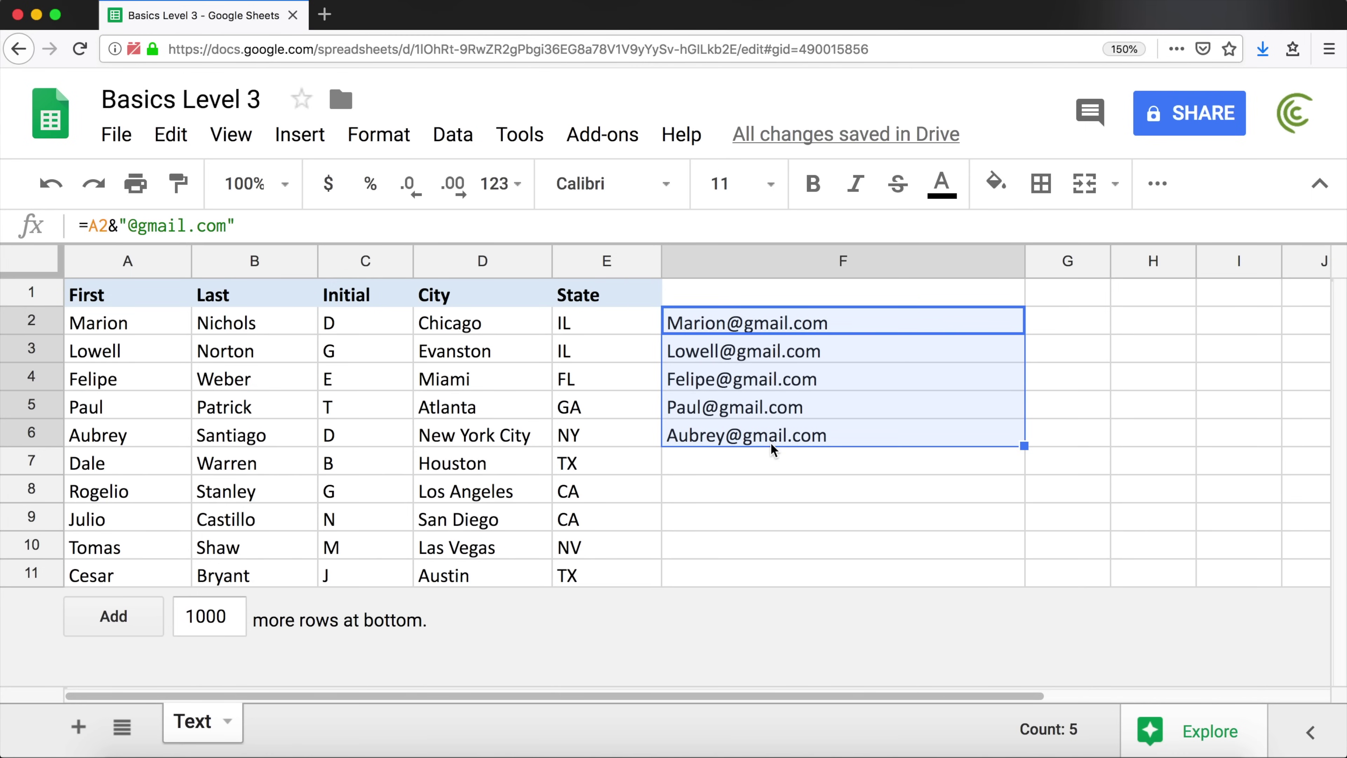
{"action": "key", "text": "ctrl+z"}
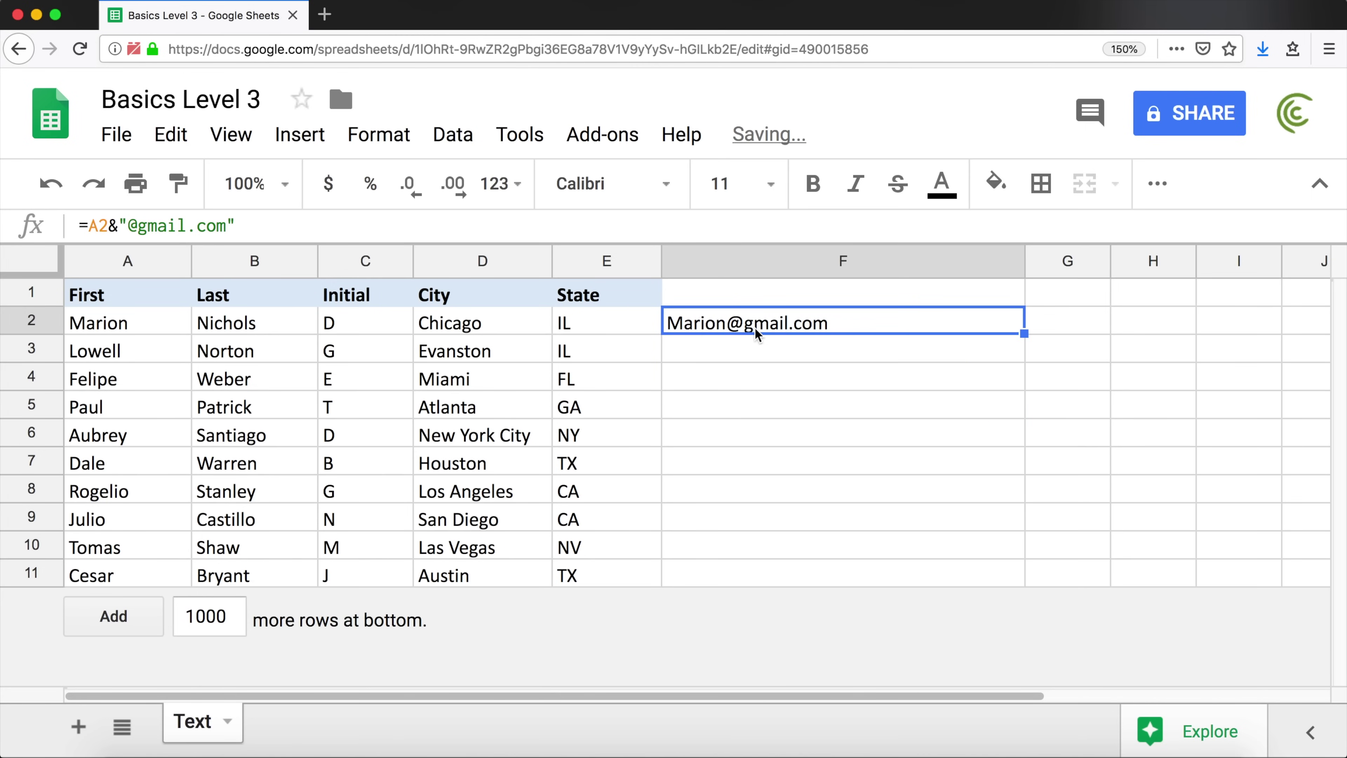
{"action": "double_click", "coordinate": [755, 326]}
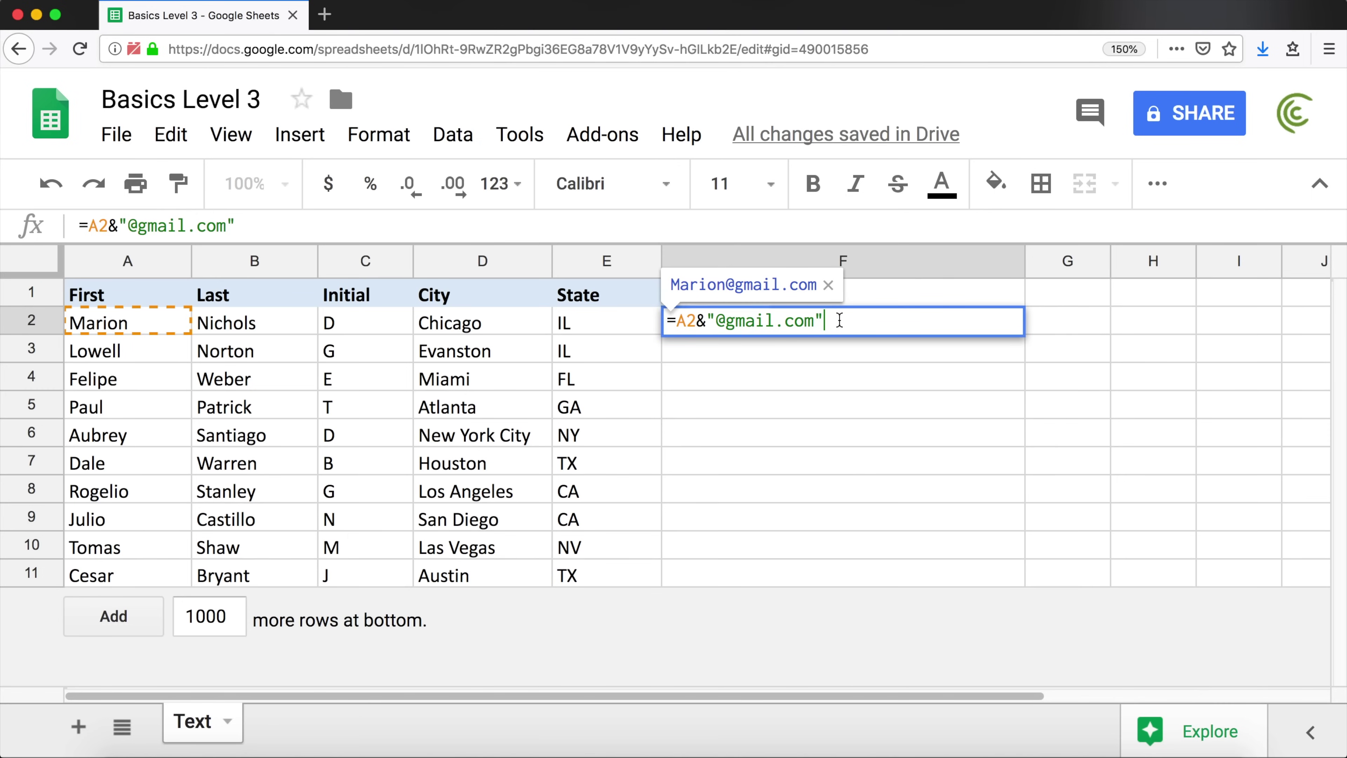
{"action": "type", "text": "&"}
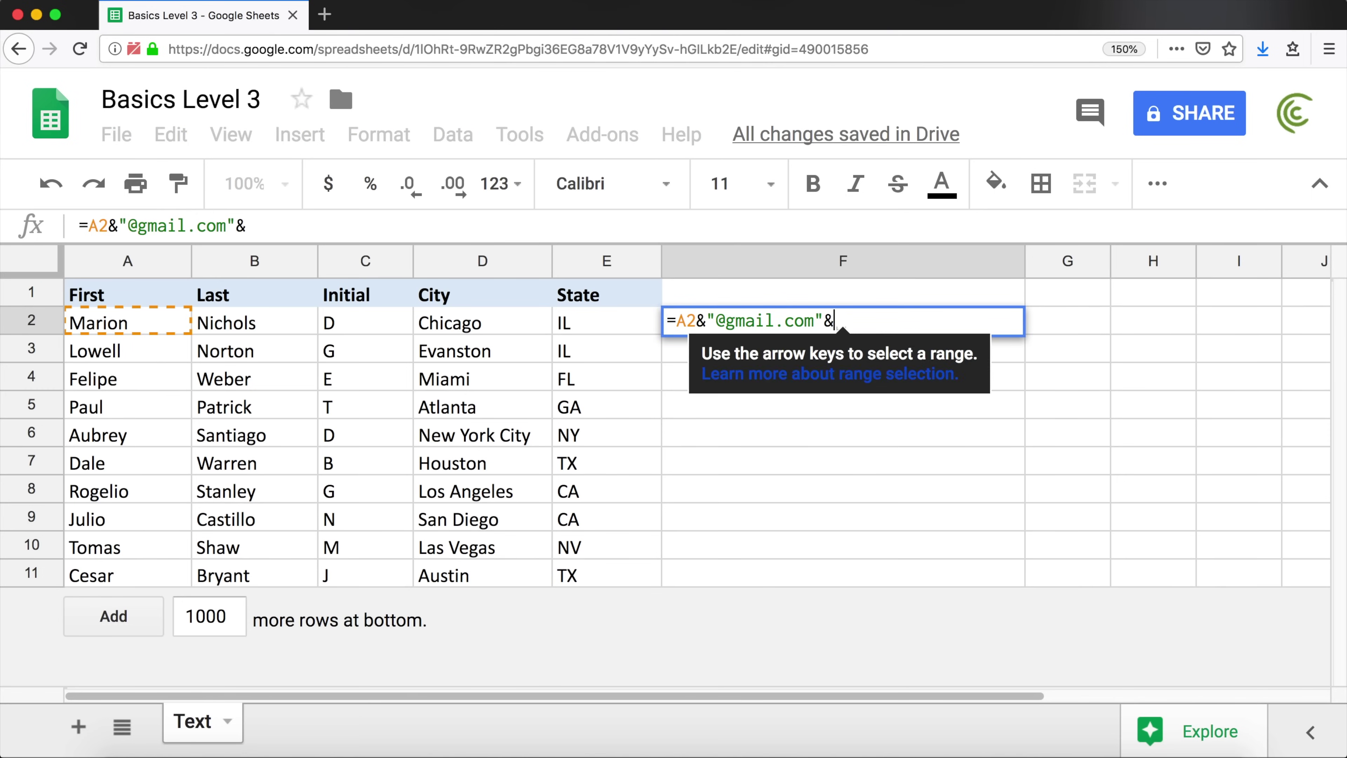
{"action": "left_click", "coordinate": [260, 321]}
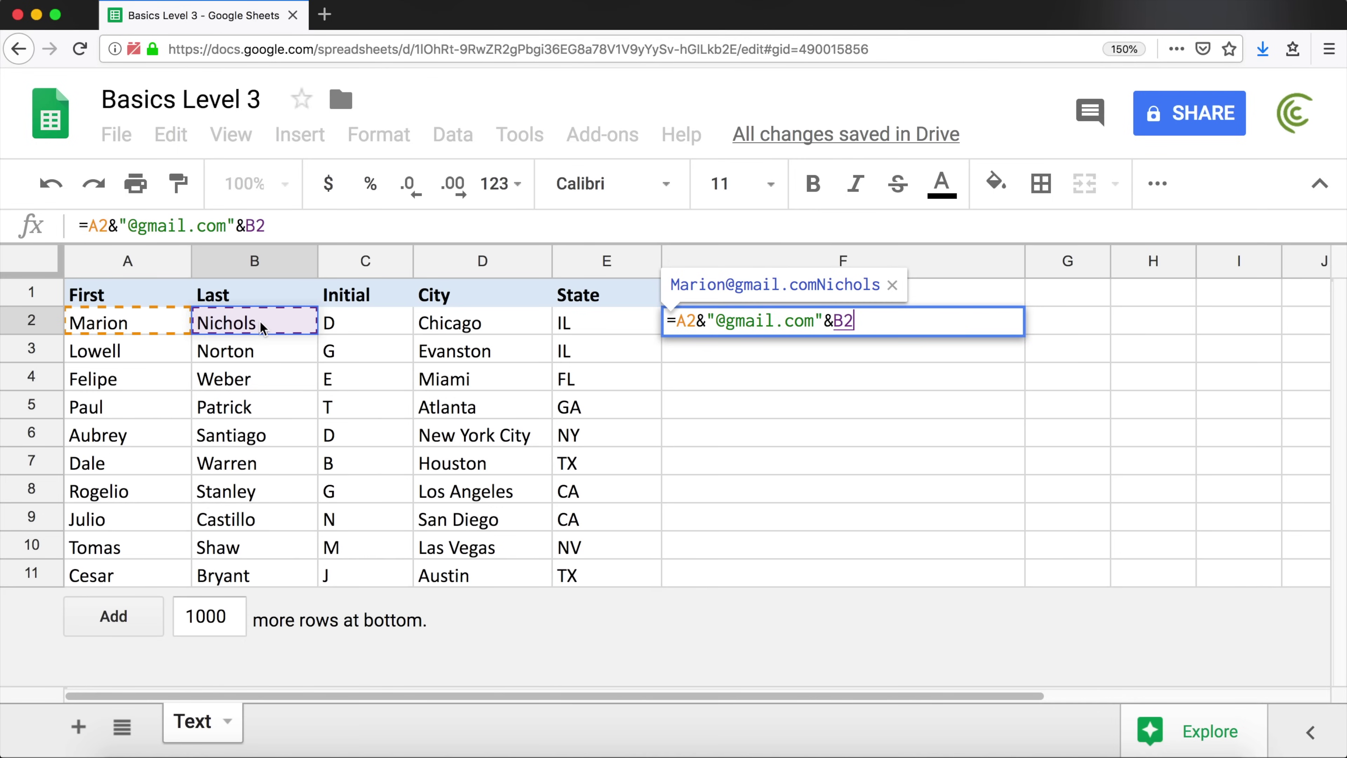
{"action": "key", "text": "Return"}
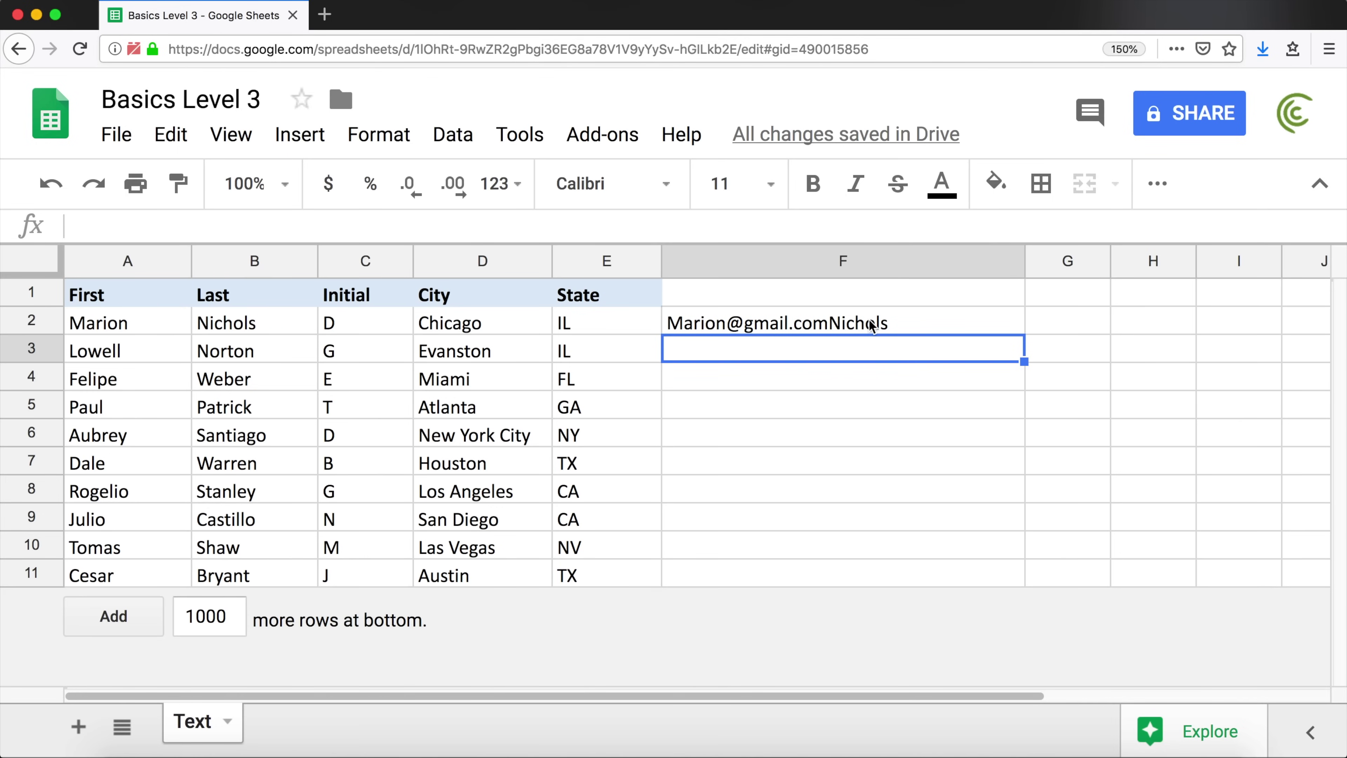
Change F2 to =A2&" "&B2 and fill it down through row 11
{"action": "double_click", "coordinate": [845, 326]}
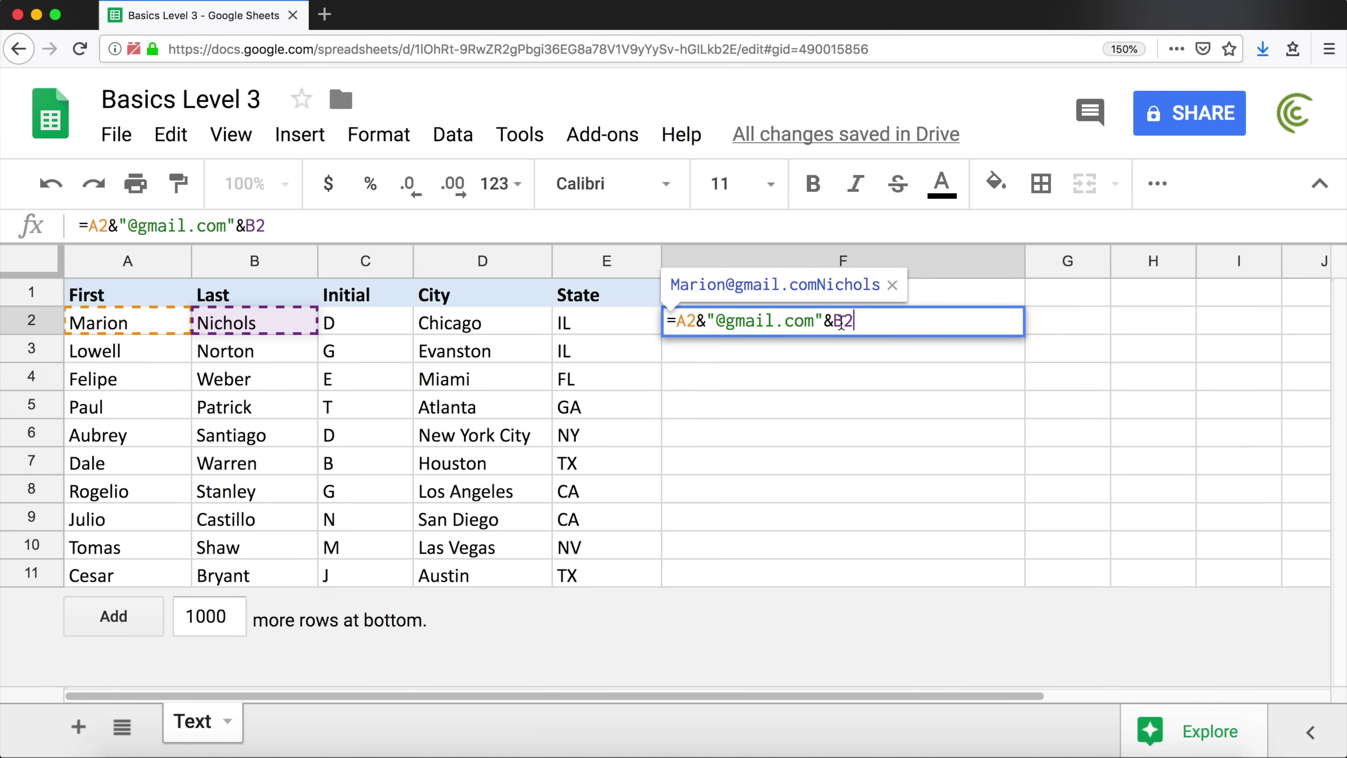
{"action": "left_click_drag", "start_coordinate": [820, 325], "coordinate": [720, 323]}
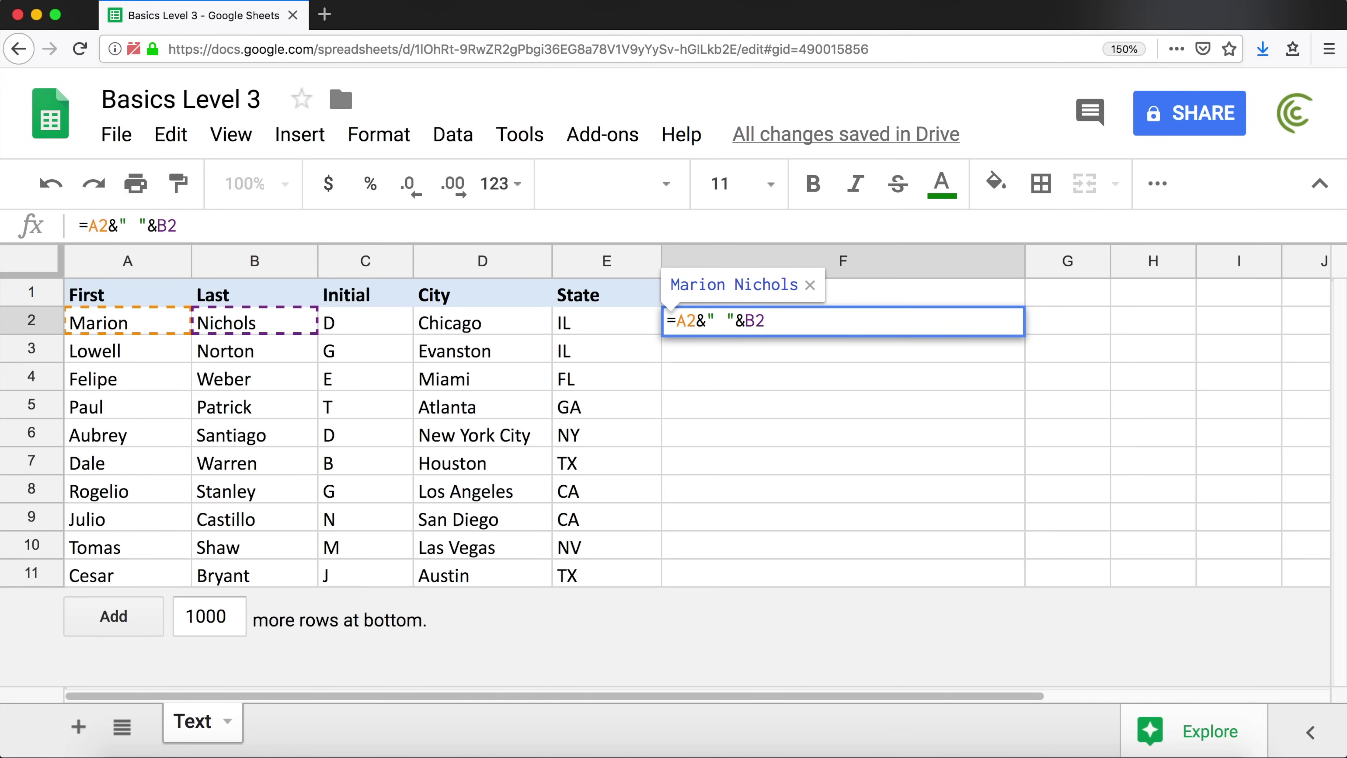
{"action": "key", "text": "Return"}
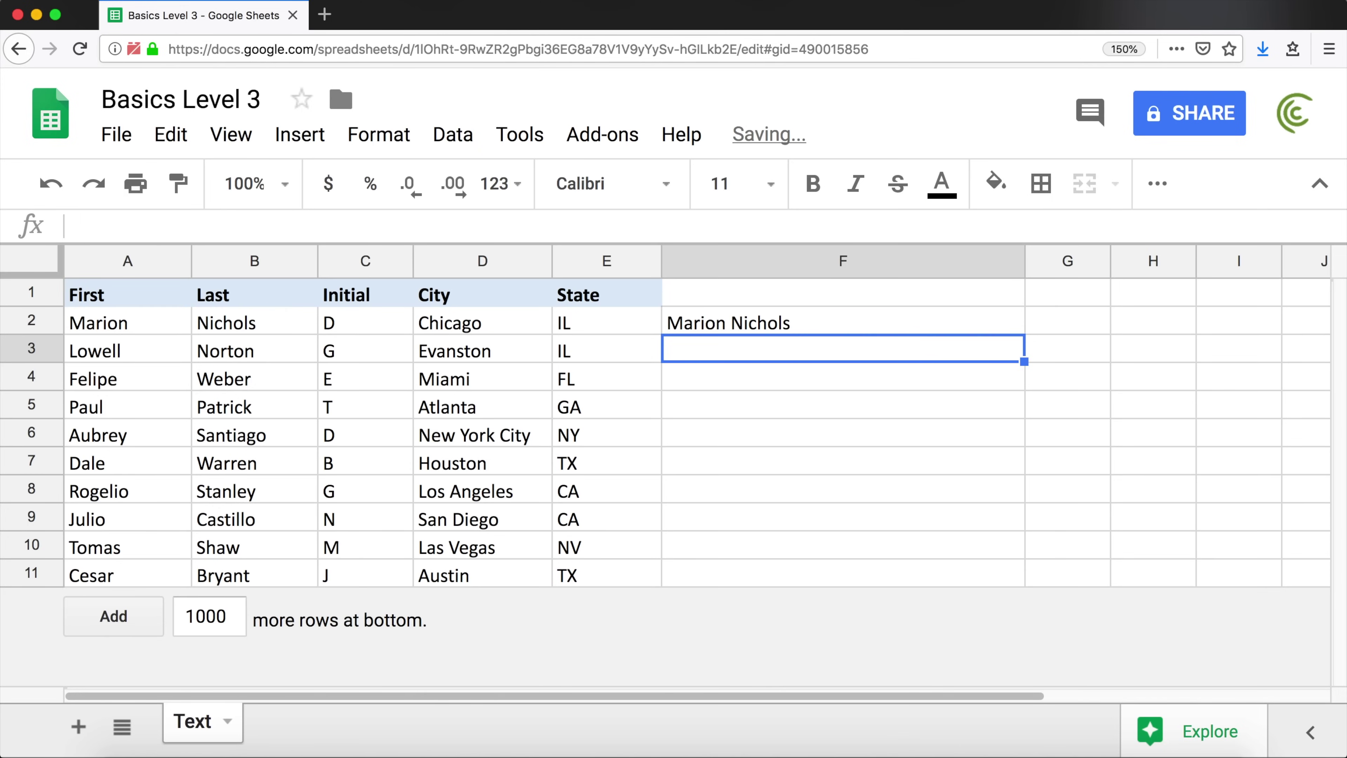
{"action": "left_click", "coordinate": [898, 326]}
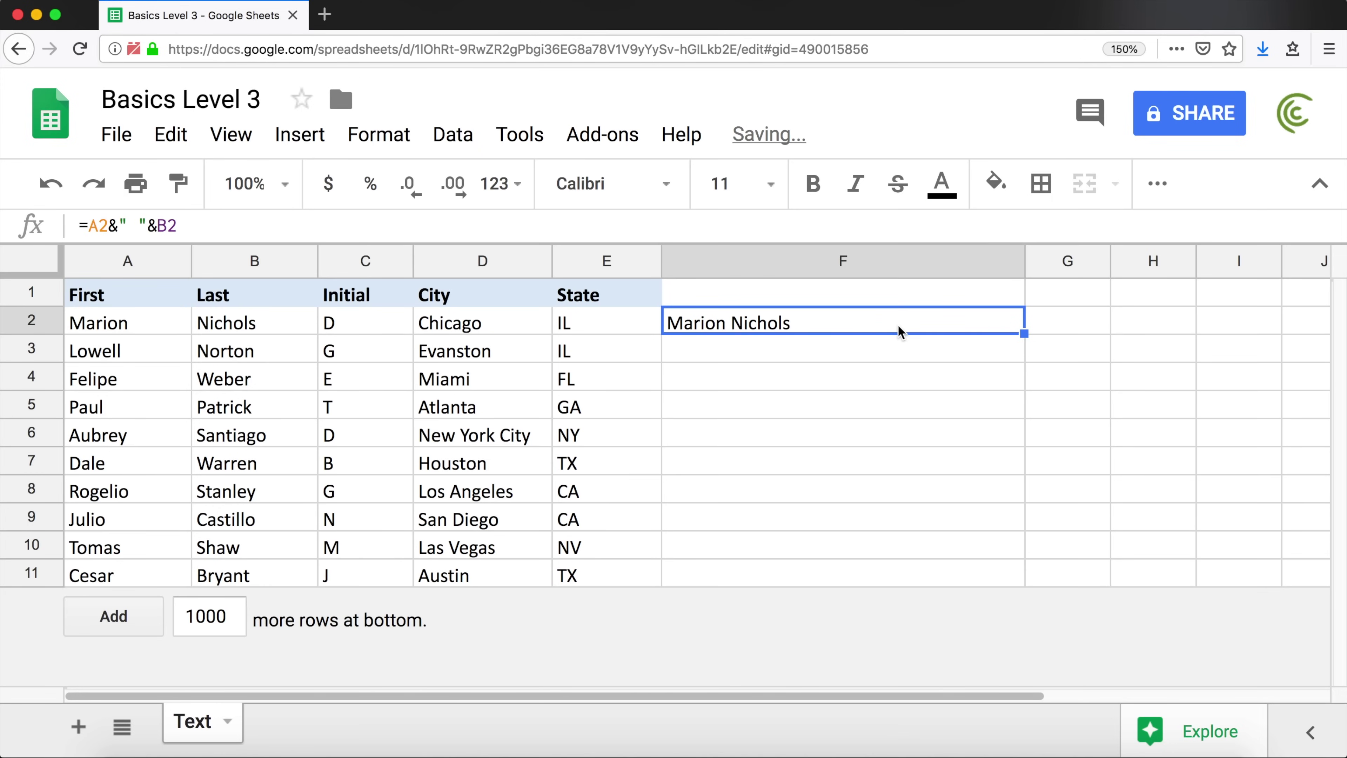
{"action": "double_click", "coordinate": [1024, 334]}
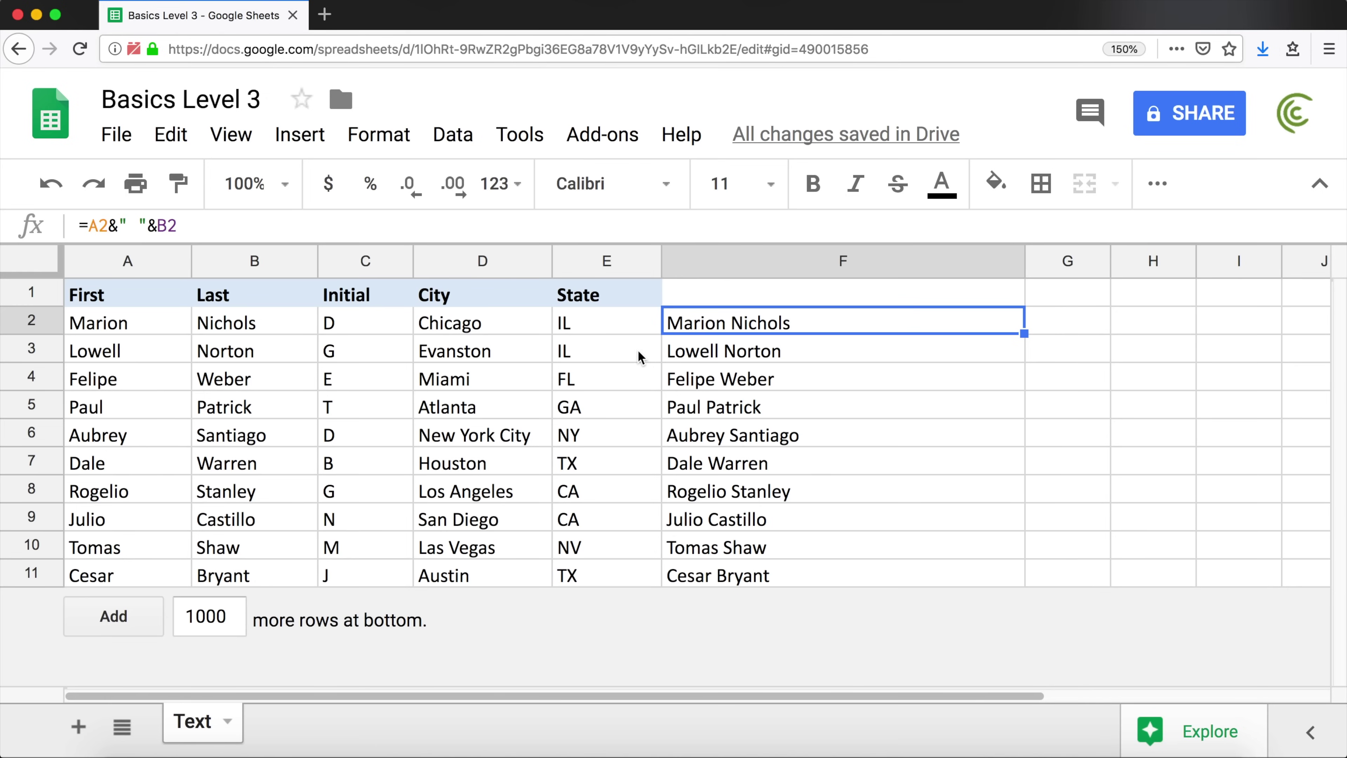
{"action": "double_click", "coordinate": [730, 327]}
Replace F2's formula with the full name and middle initial typed as plain text
{"action": "left_click_drag", "start_coordinate": [773, 319], "coordinate": [678, 318]}
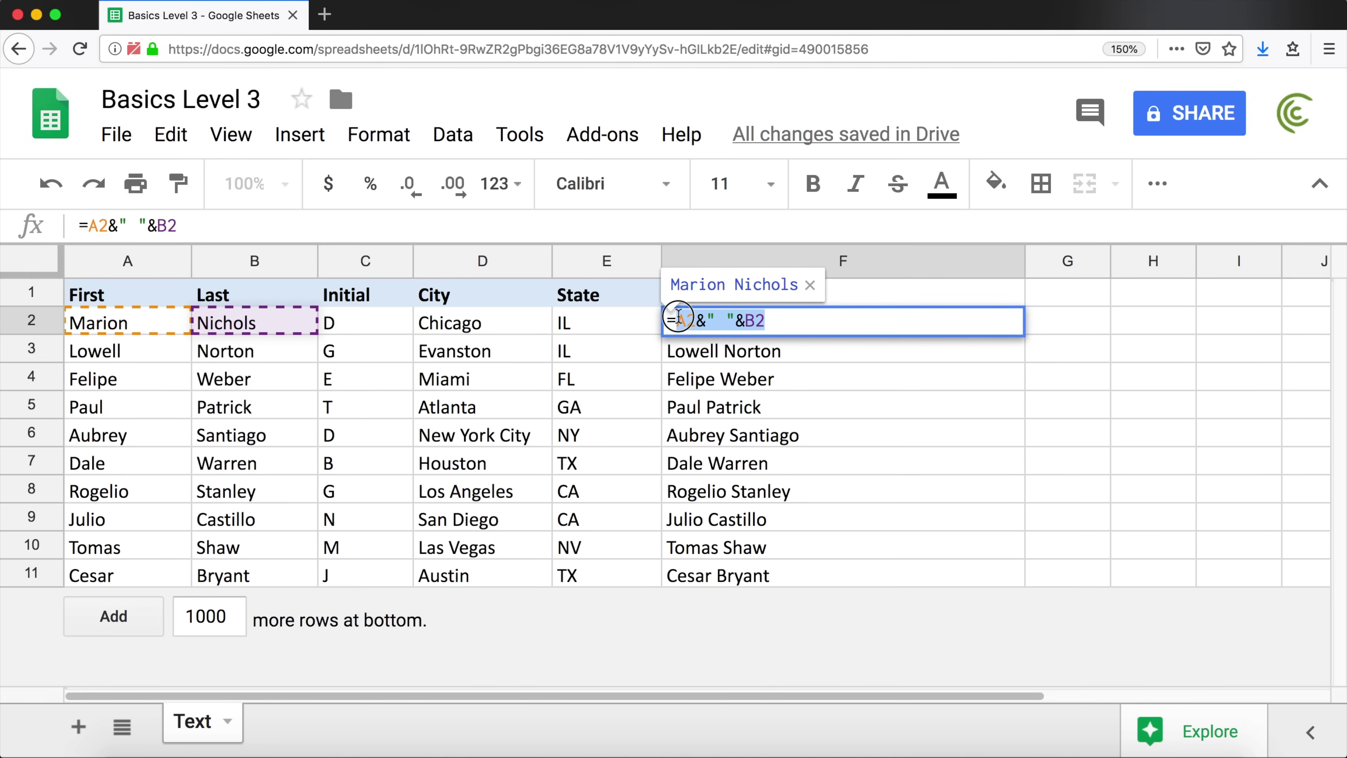
{"action": "key", "text": "BackSpace"}
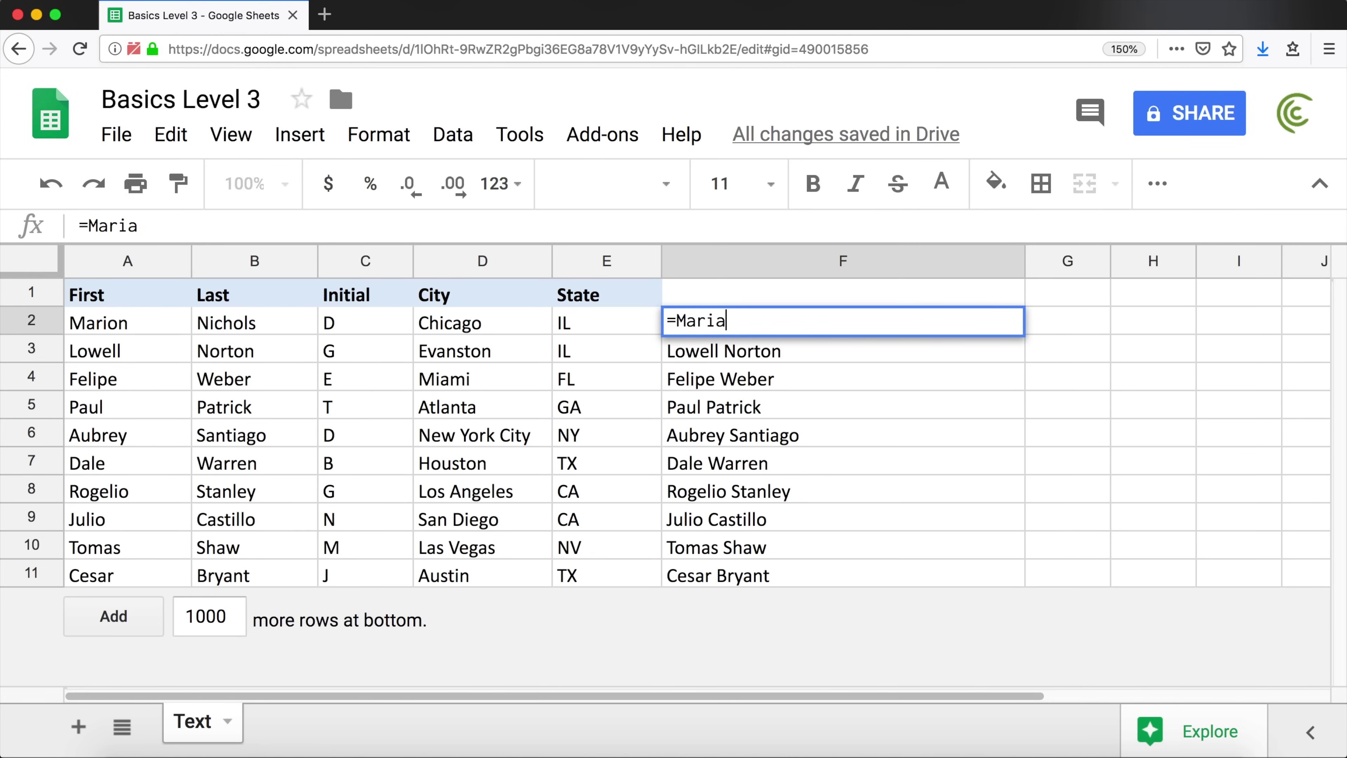
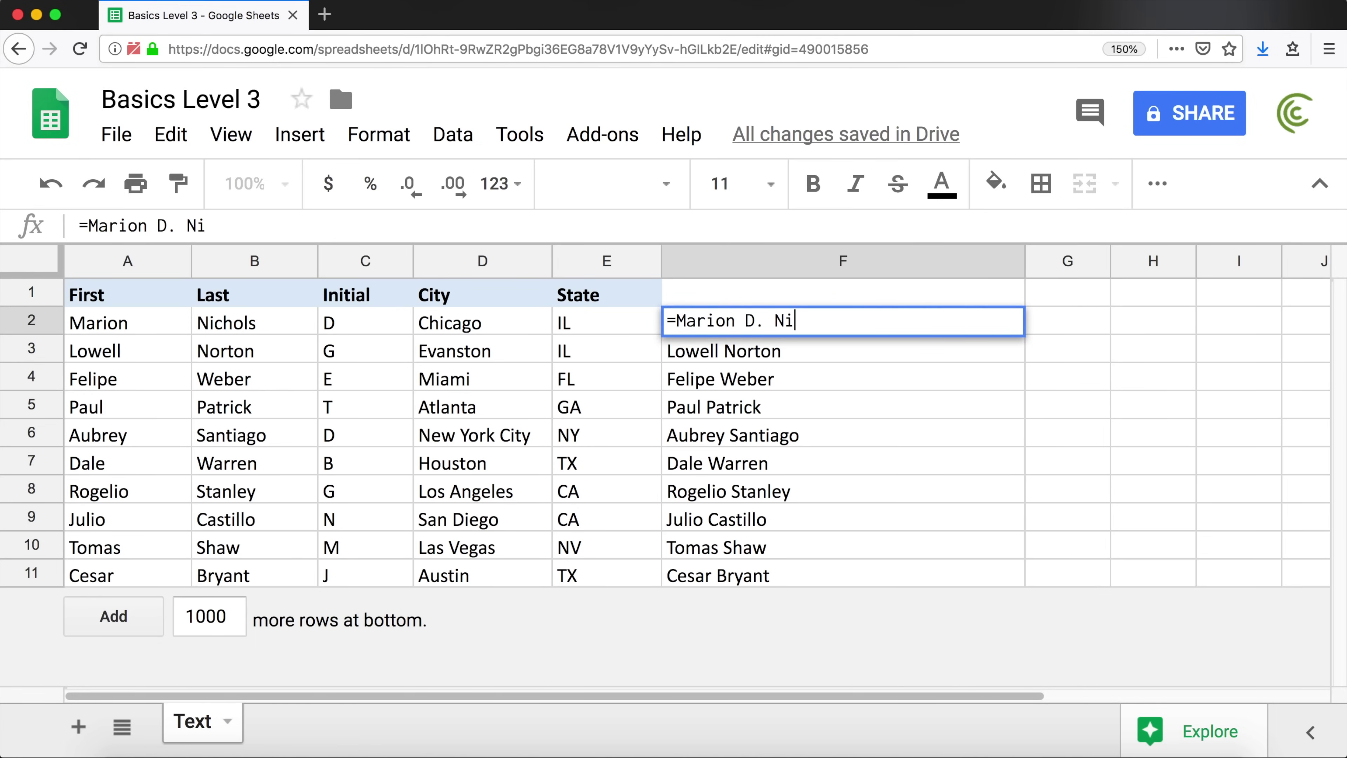
{"action": "key", "text": "Return"}
{"action": "left_click", "coordinate": [683, 321]}
{"action": "double_click", "coordinate": [682, 321]}
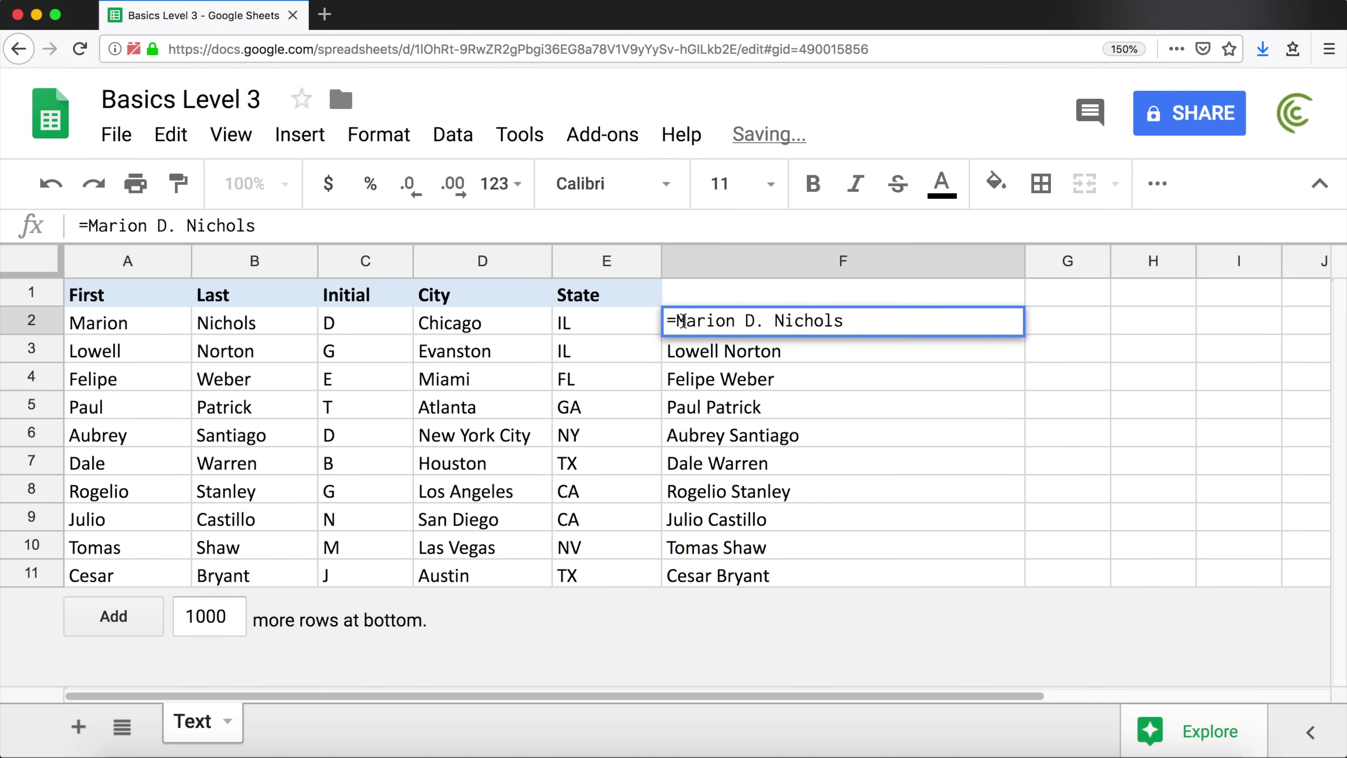
{"action": "key", "text": "BackSpace"}
{"action": "key", "text": "Return"}
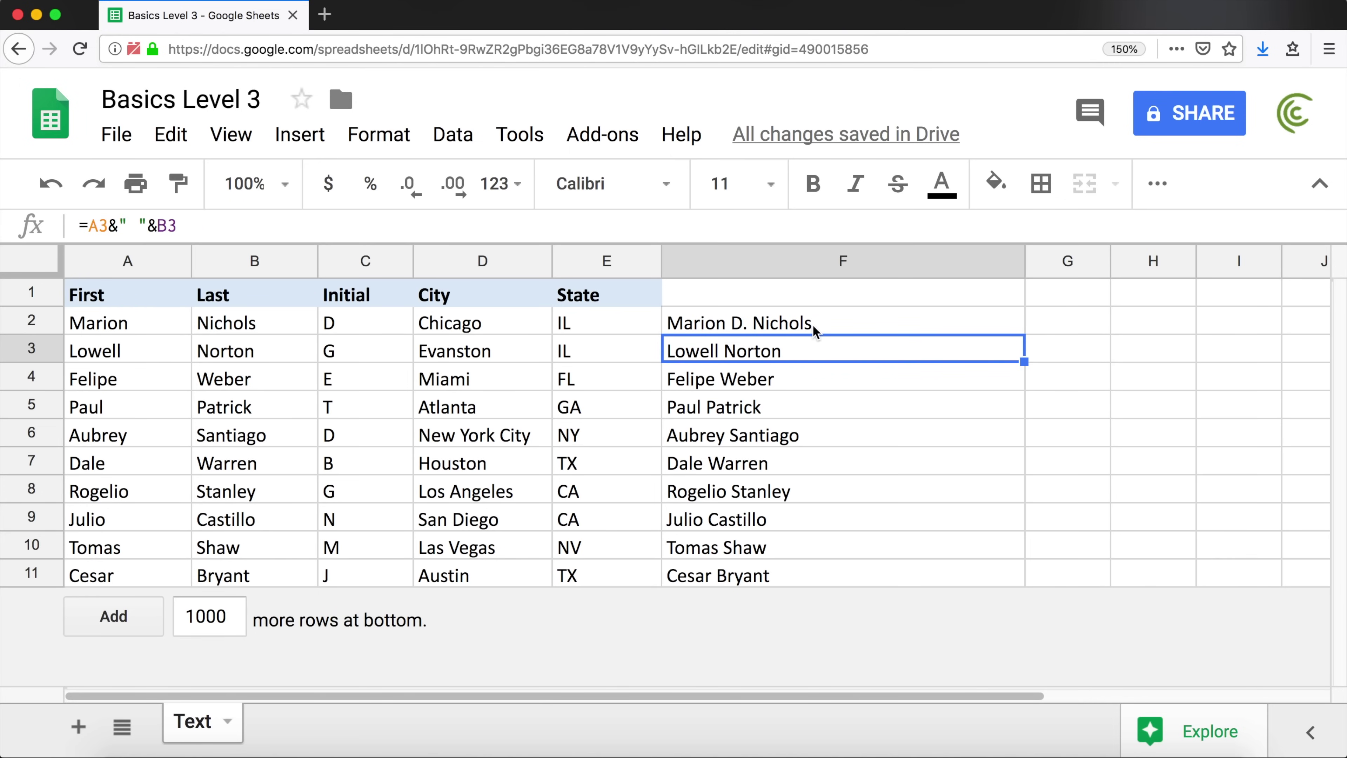
Check the first name, initial and last name in A2, C2 and B2, then start a formula in F2
{"action": "left_click", "coordinate": [110, 324]}
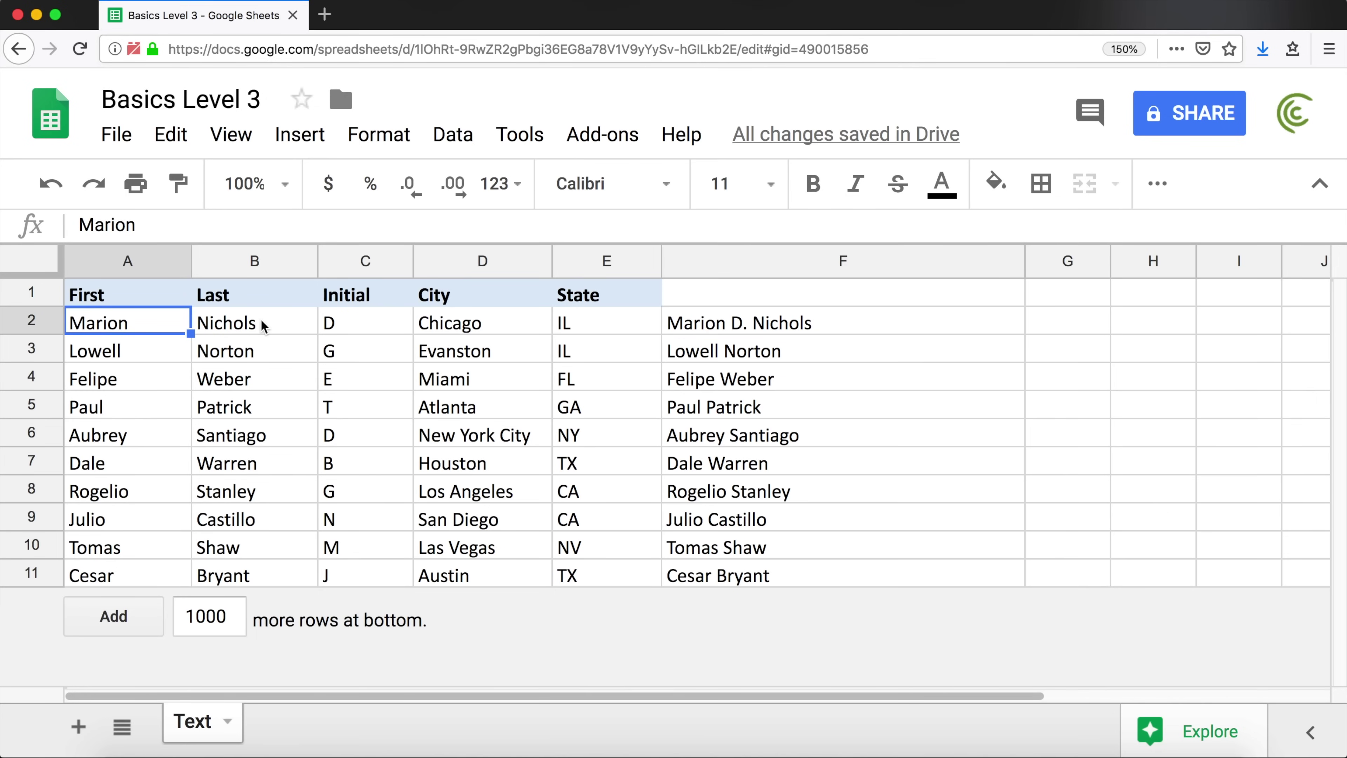
{"action": "left_click", "coordinate": [331, 327]}
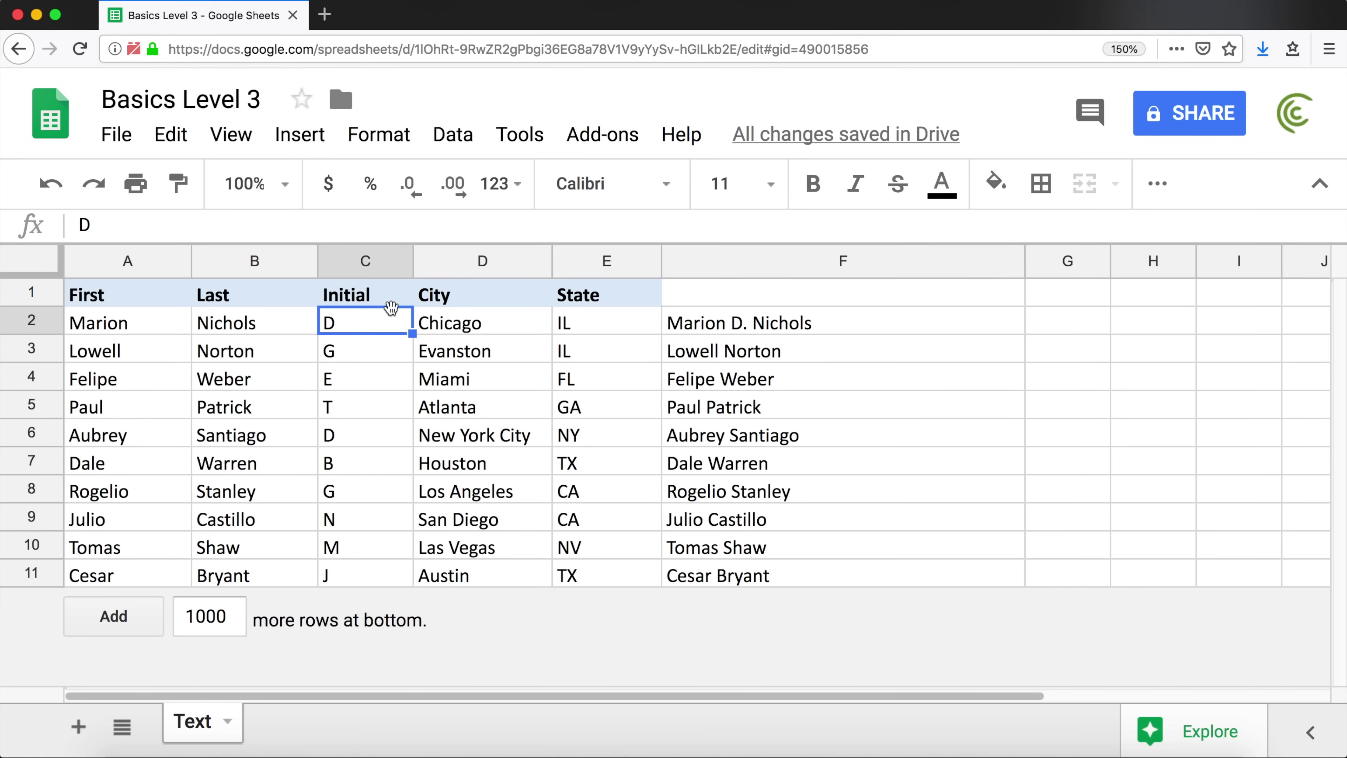
{"action": "left_click", "coordinate": [277, 325]}
{"action": "left_click", "coordinate": [791, 325]}
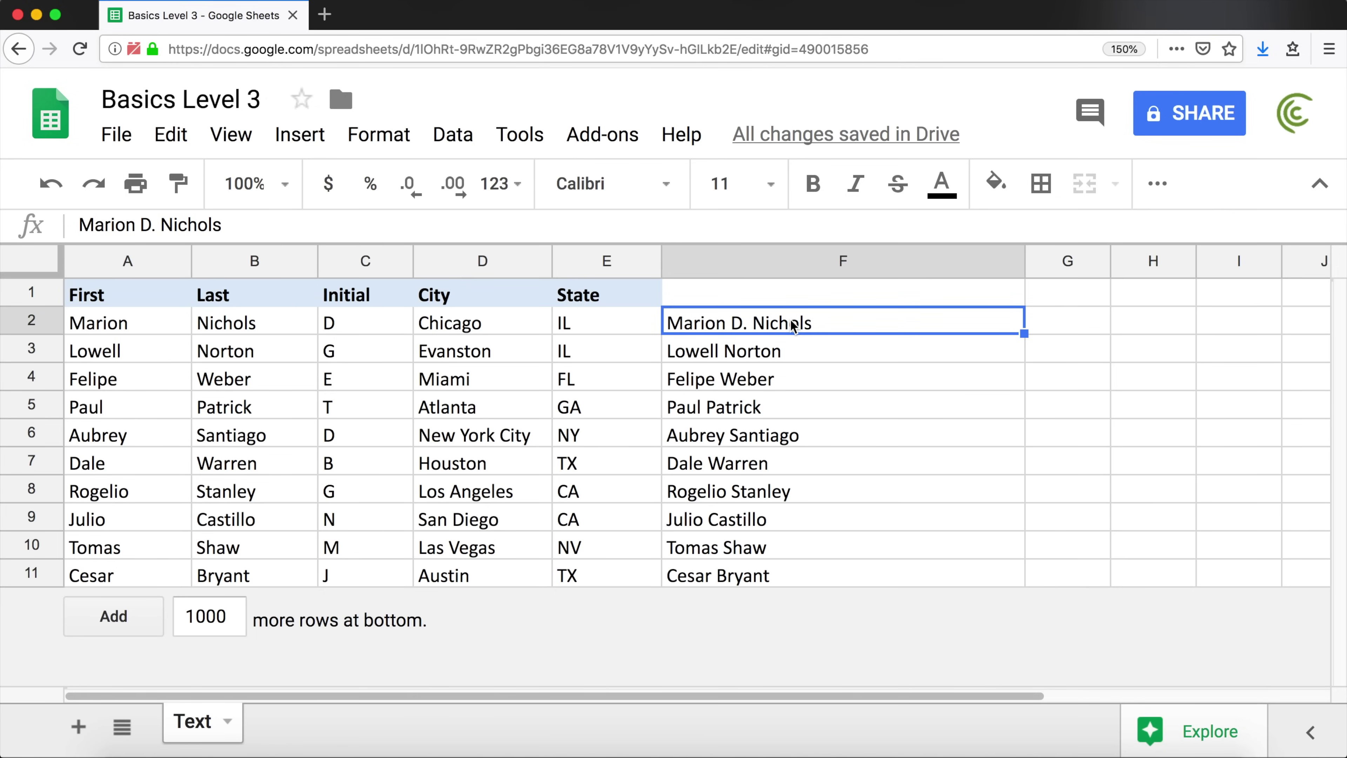
{"action": "type", "text": "="}
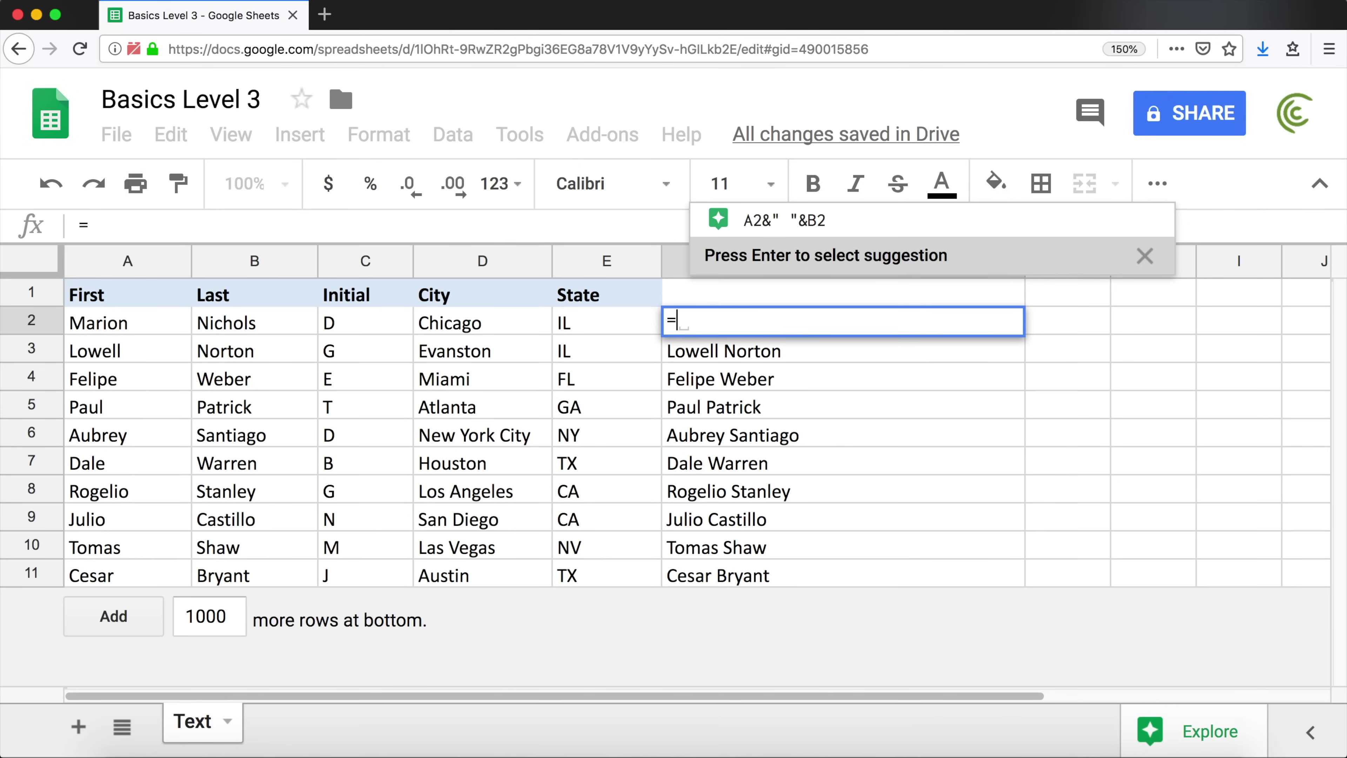
Build =A2&" "&C2&". "&B2 in F2 and fill it down to F11
{"action": "left_click", "coordinate": [104, 324]}
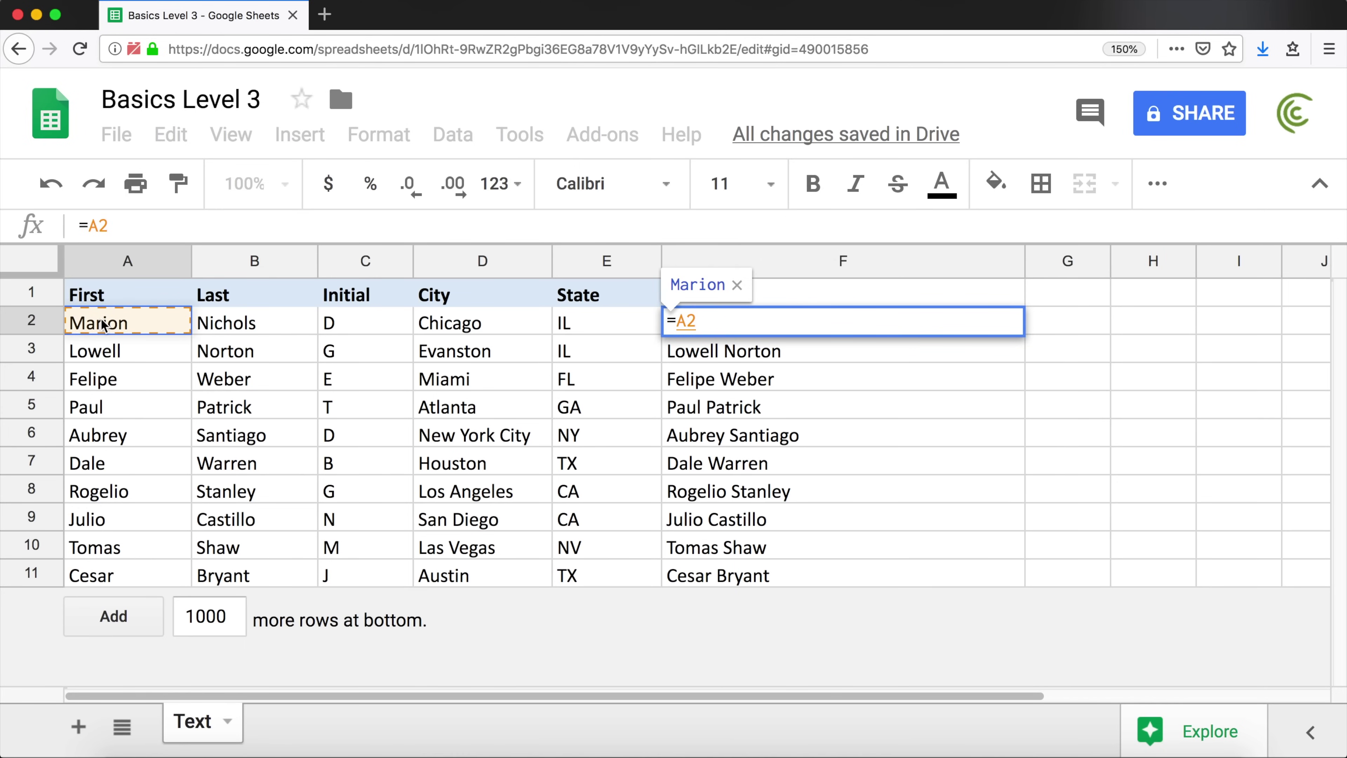
{"action": "type", "text": "&"}
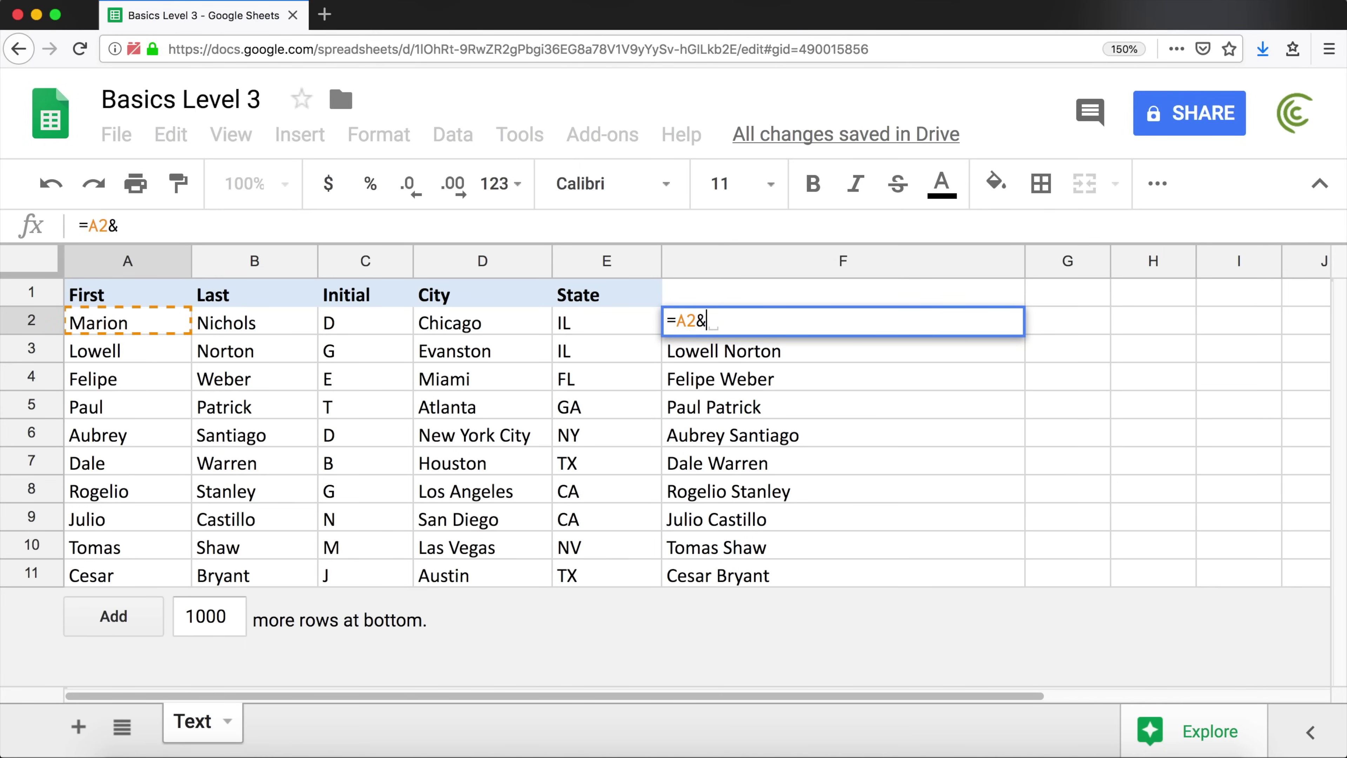
{"action": "type", "text": "\"  \""}
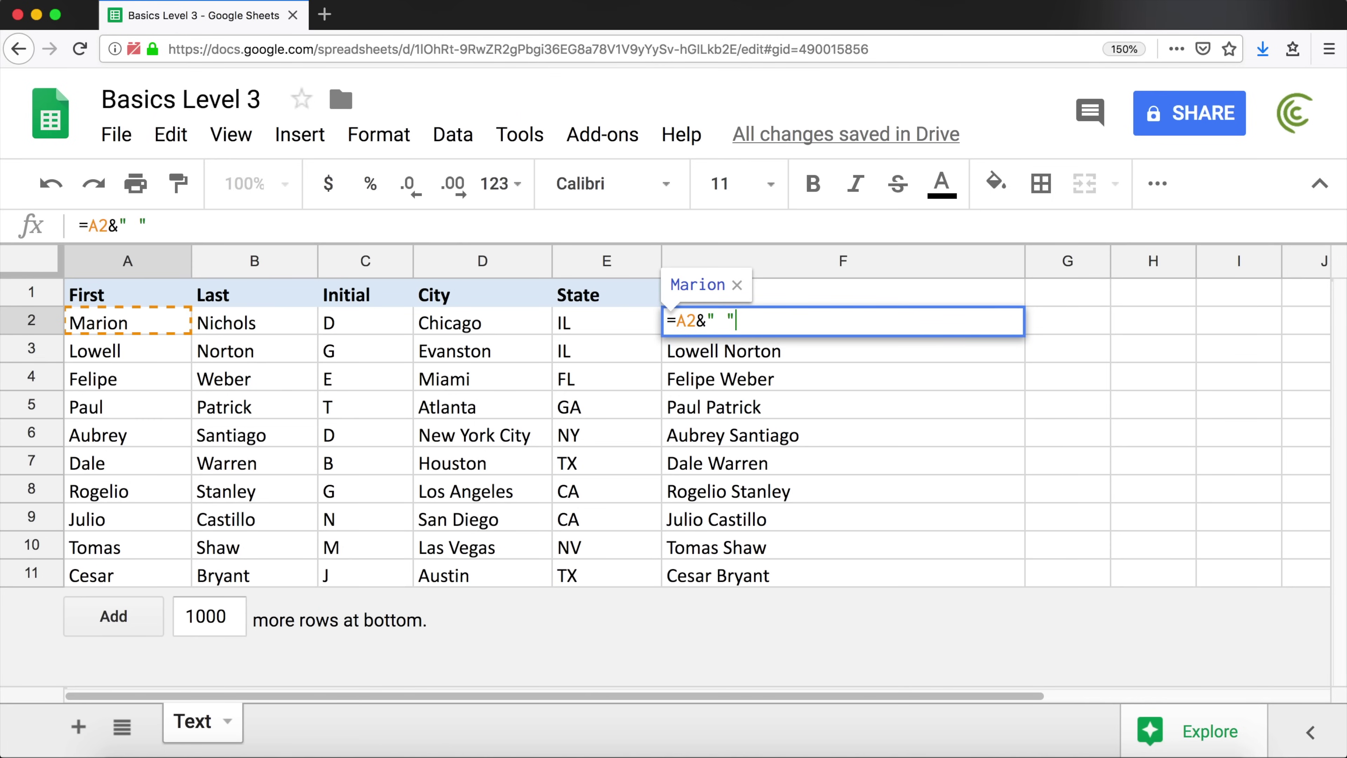
{"action": "type", "text": "&"}
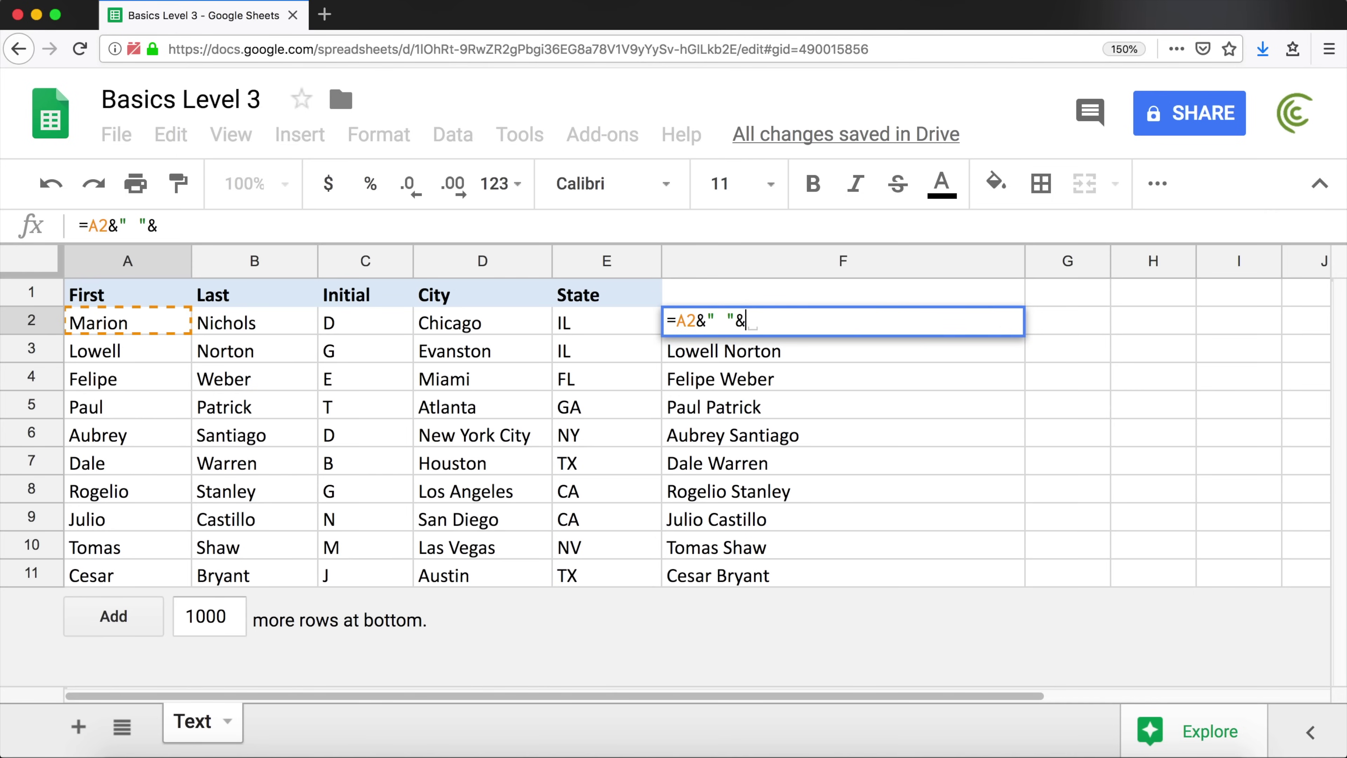
{"action": "left_click", "coordinate": [355, 324]}
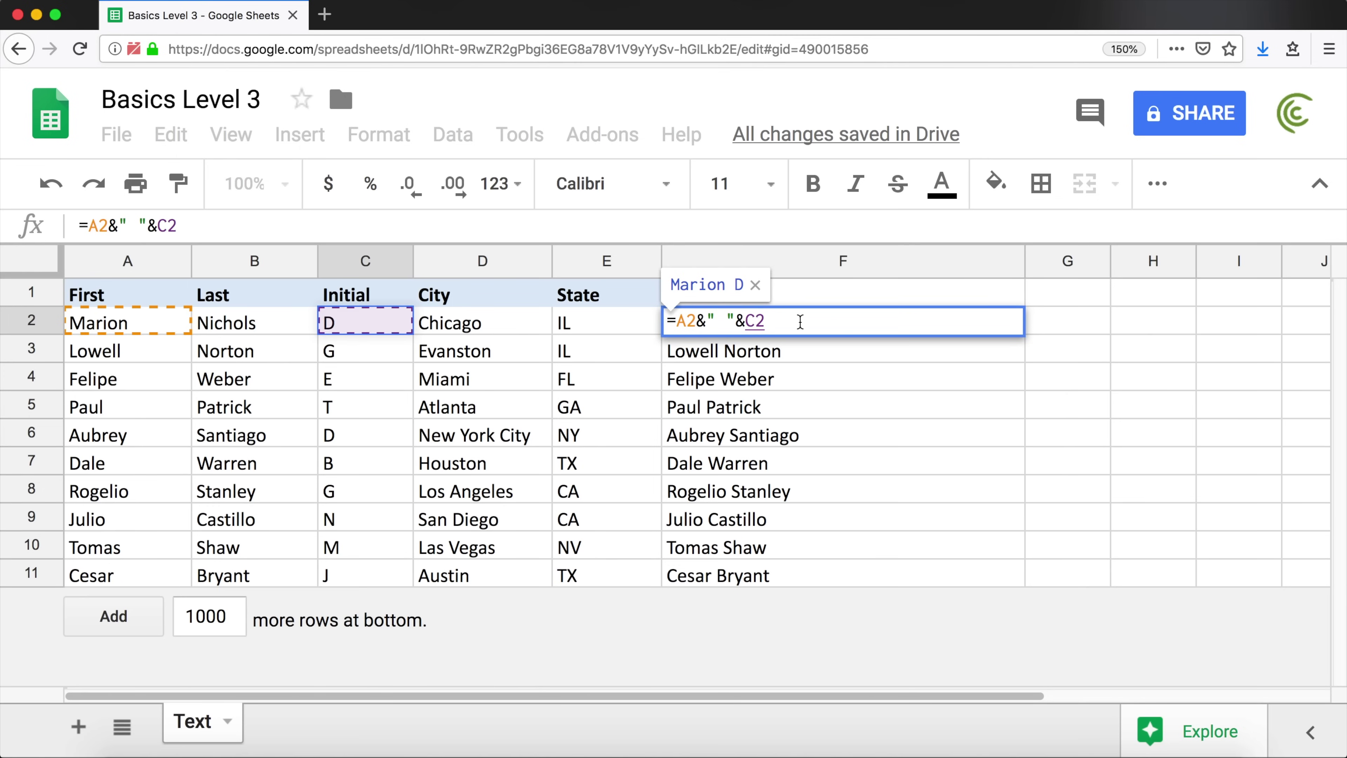
{"action": "type", "text": "&"}
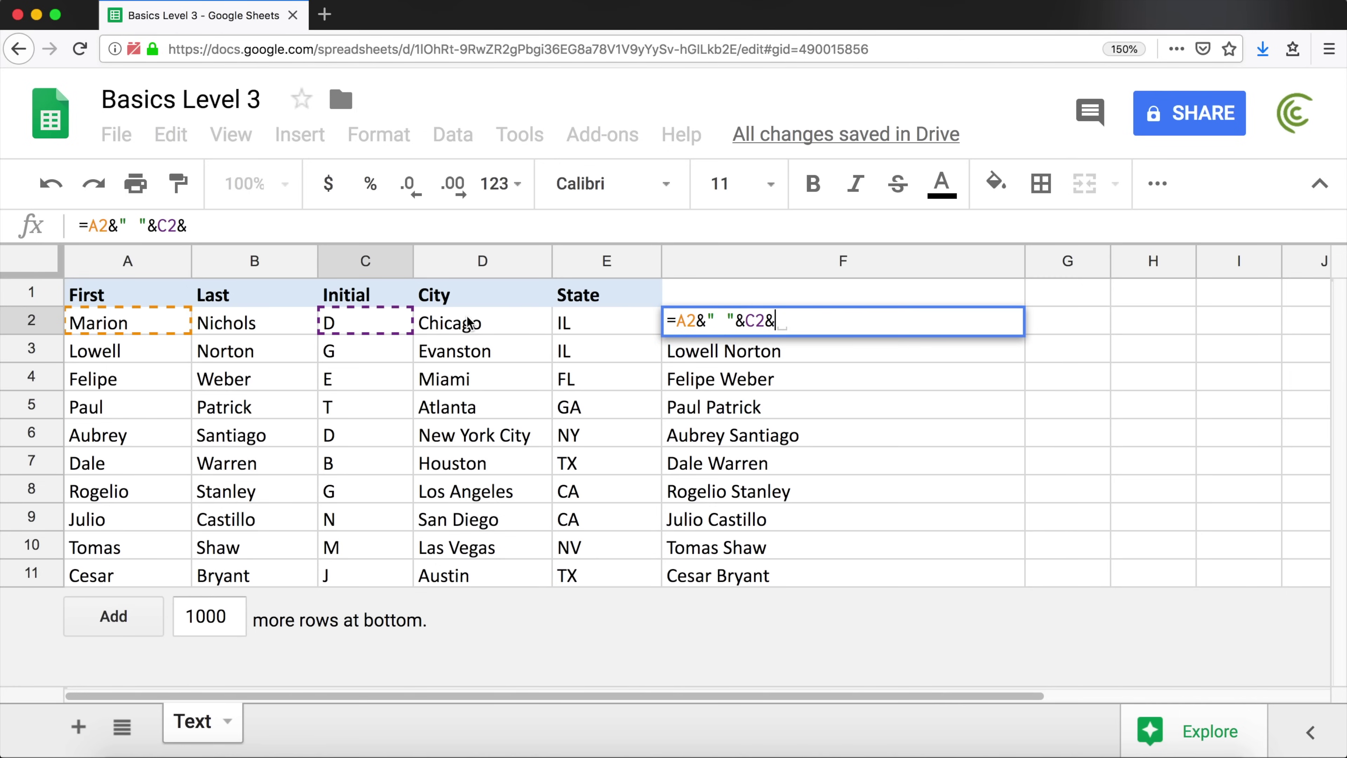
{"action": "type", "text": "\""}
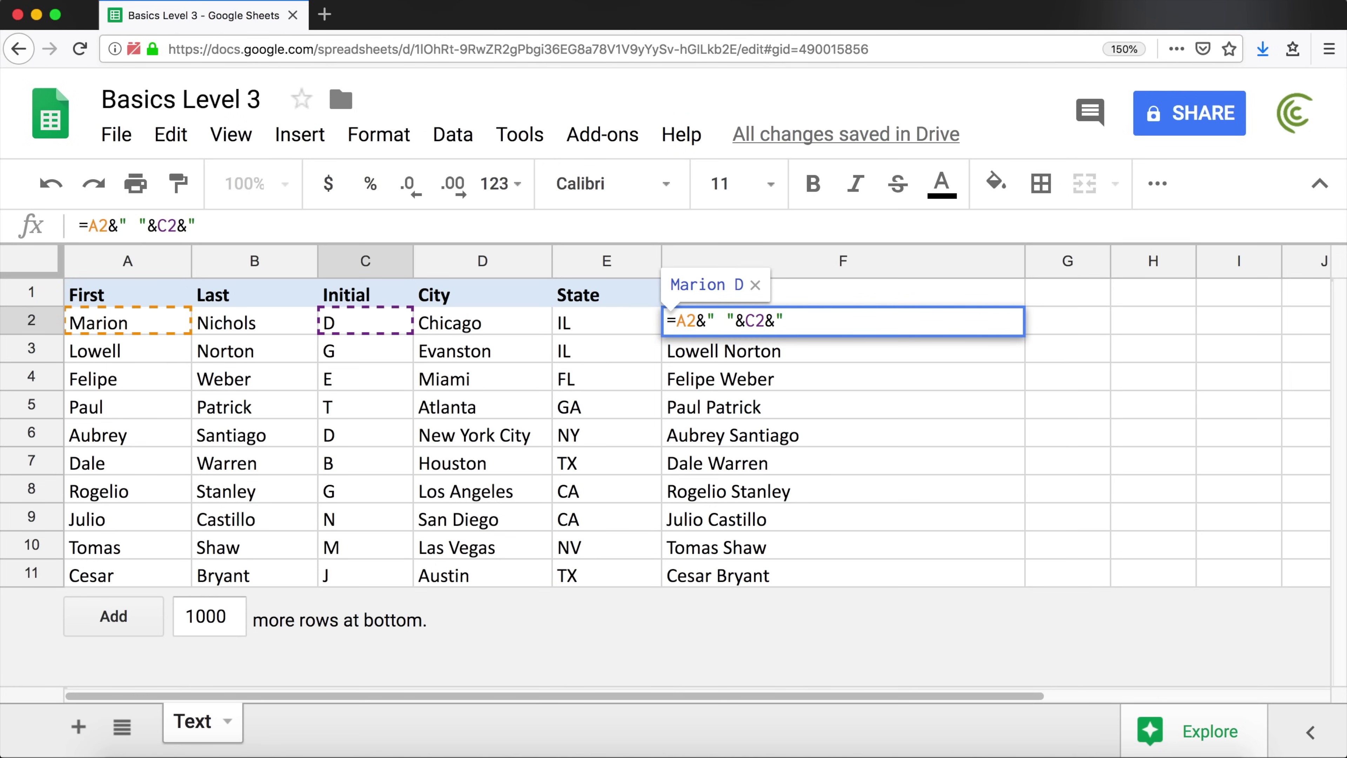
{"action": "type", "text": ". \""}
{"action": "type", "text": "&"}
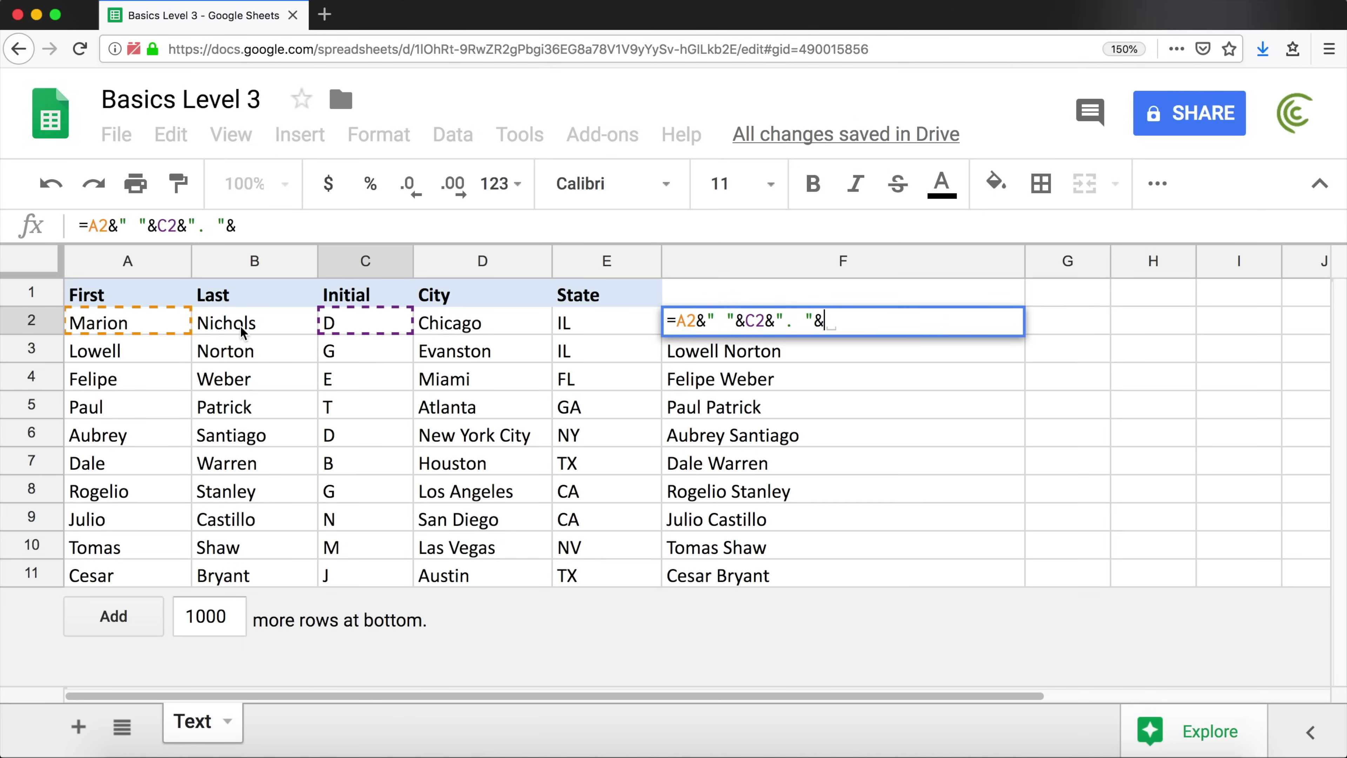
{"action": "left_click", "coordinate": [240, 325]}
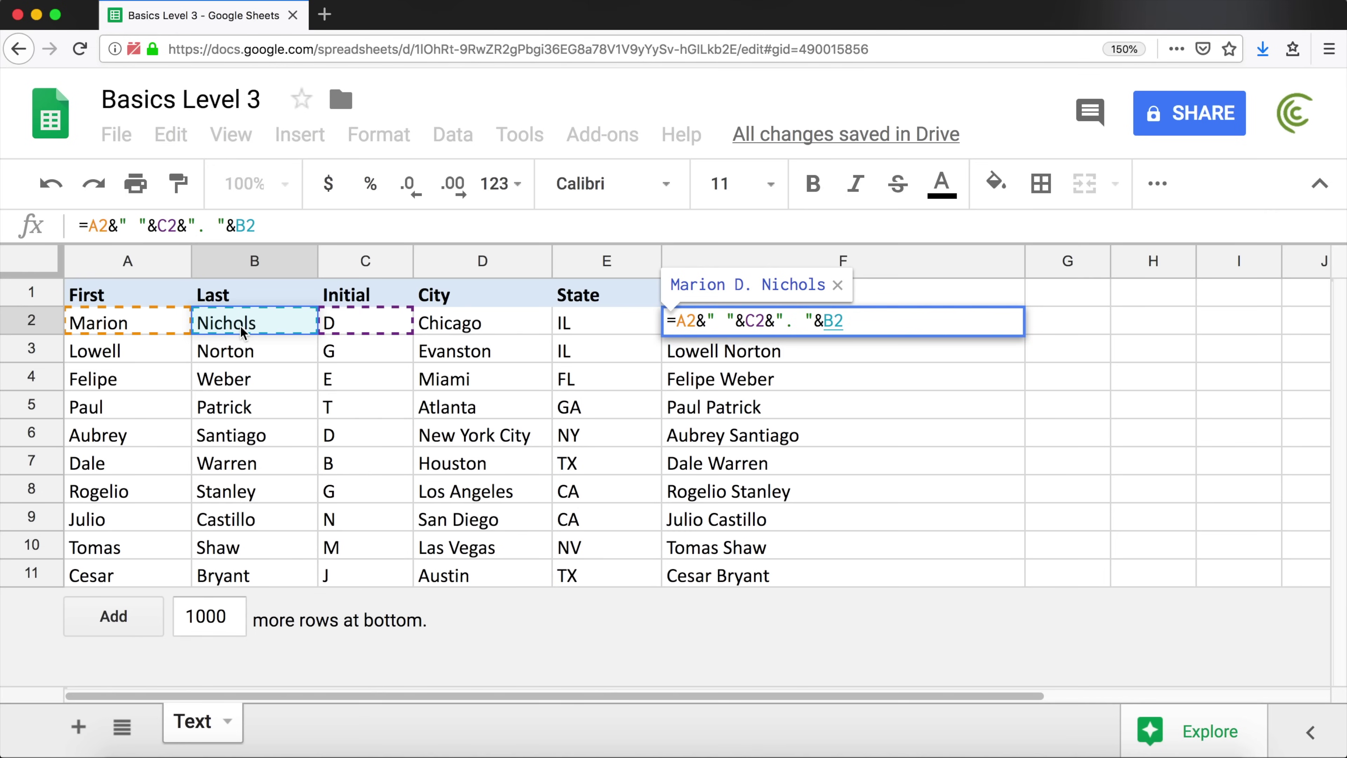
{"action": "key", "text": "Return"}
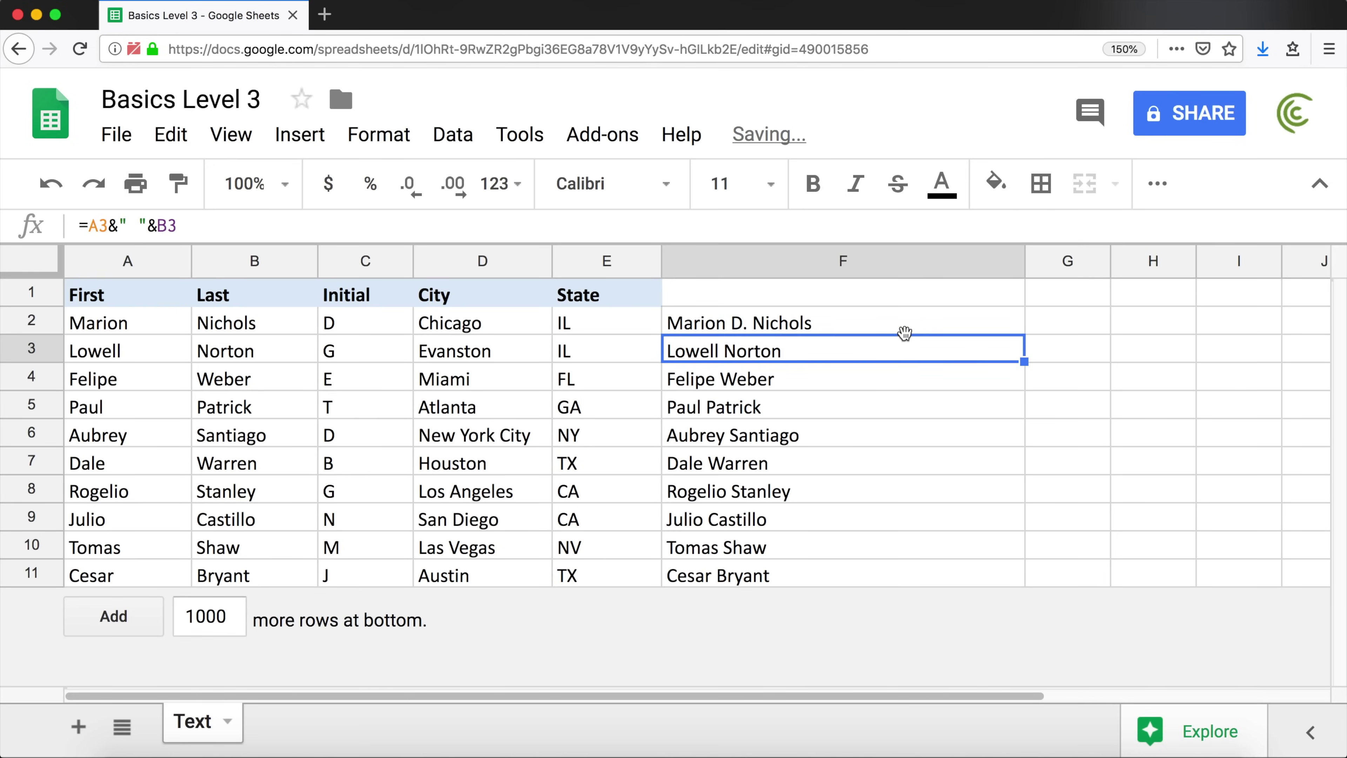
{"action": "left_click", "coordinate": [904, 326]}
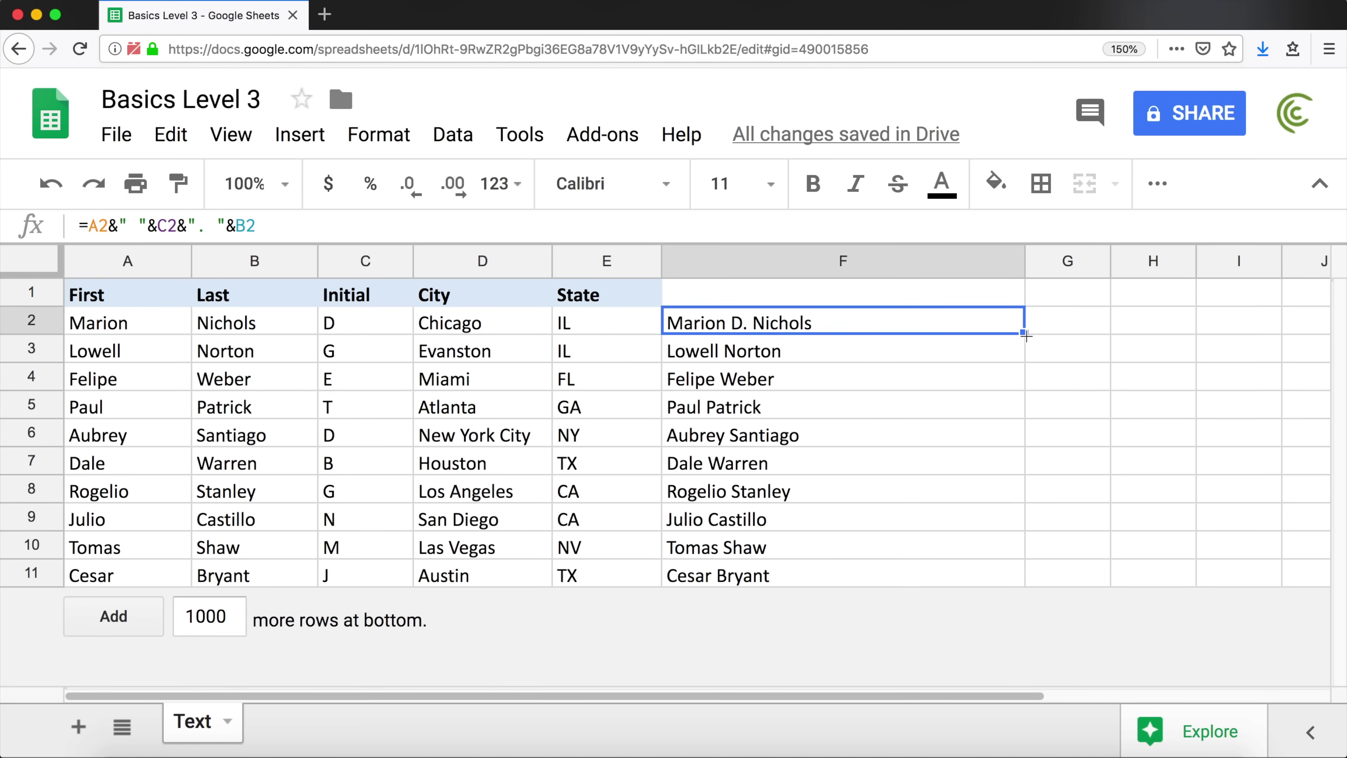
{"action": "left_click_drag", "start_coordinate": [1025, 334], "coordinate": [1024, 580]}
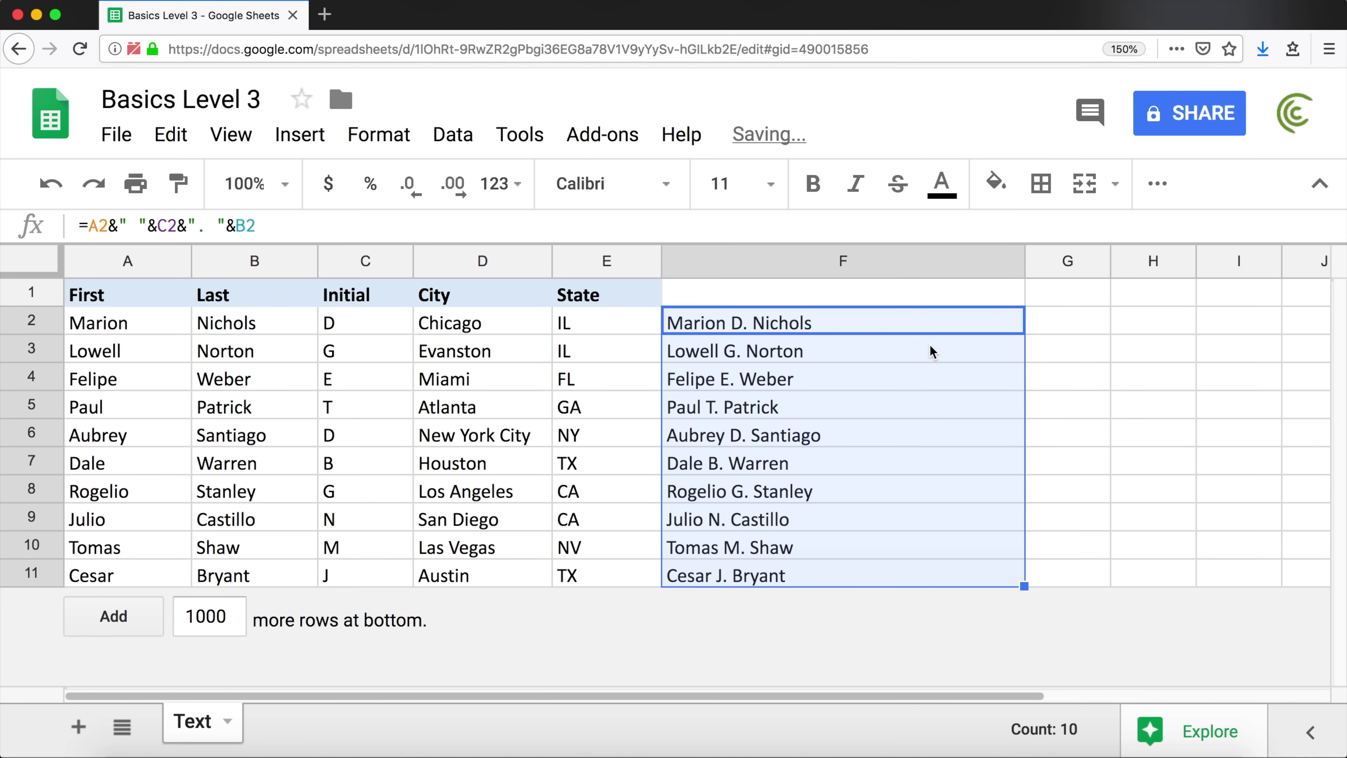
{"action": "left_click", "coordinate": [779, 322]}
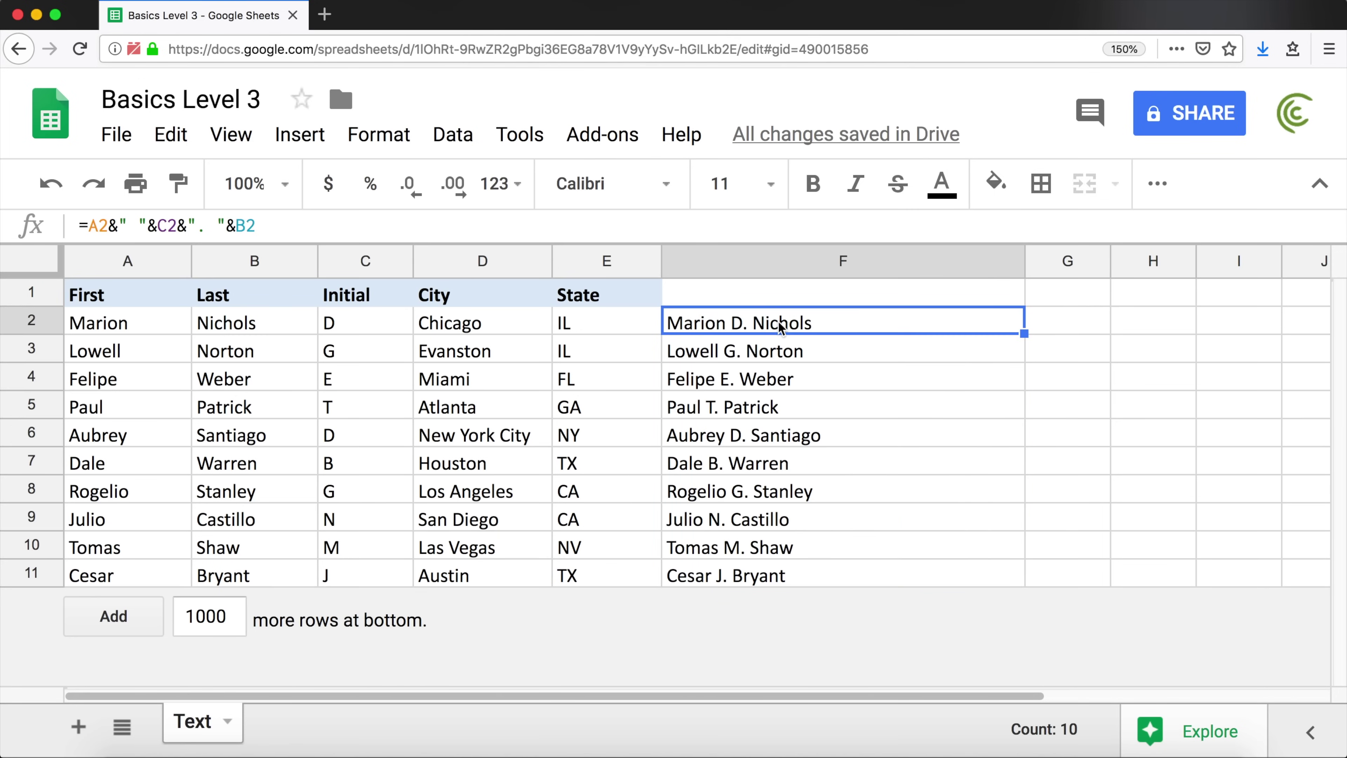
{"action": "double_click", "coordinate": [778, 322]}
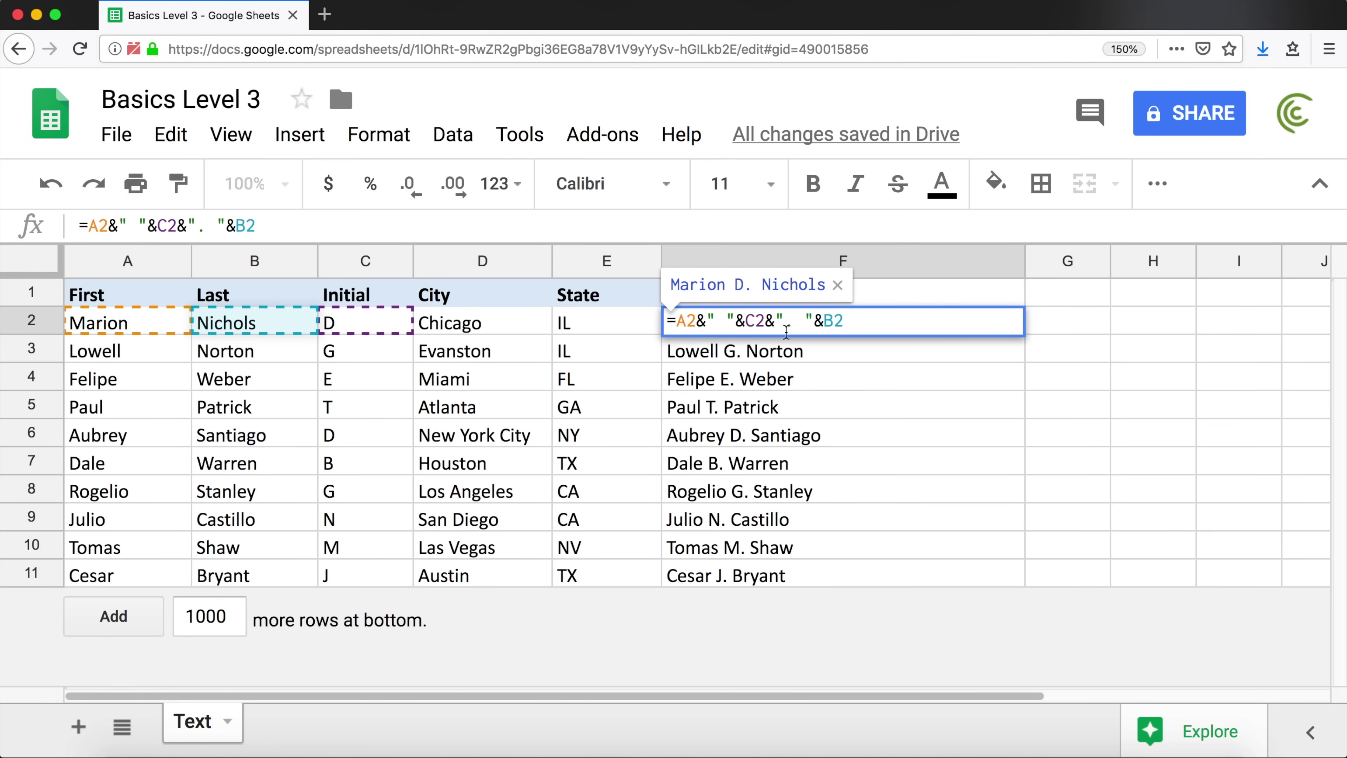
{"action": "key", "text": "Escape"}
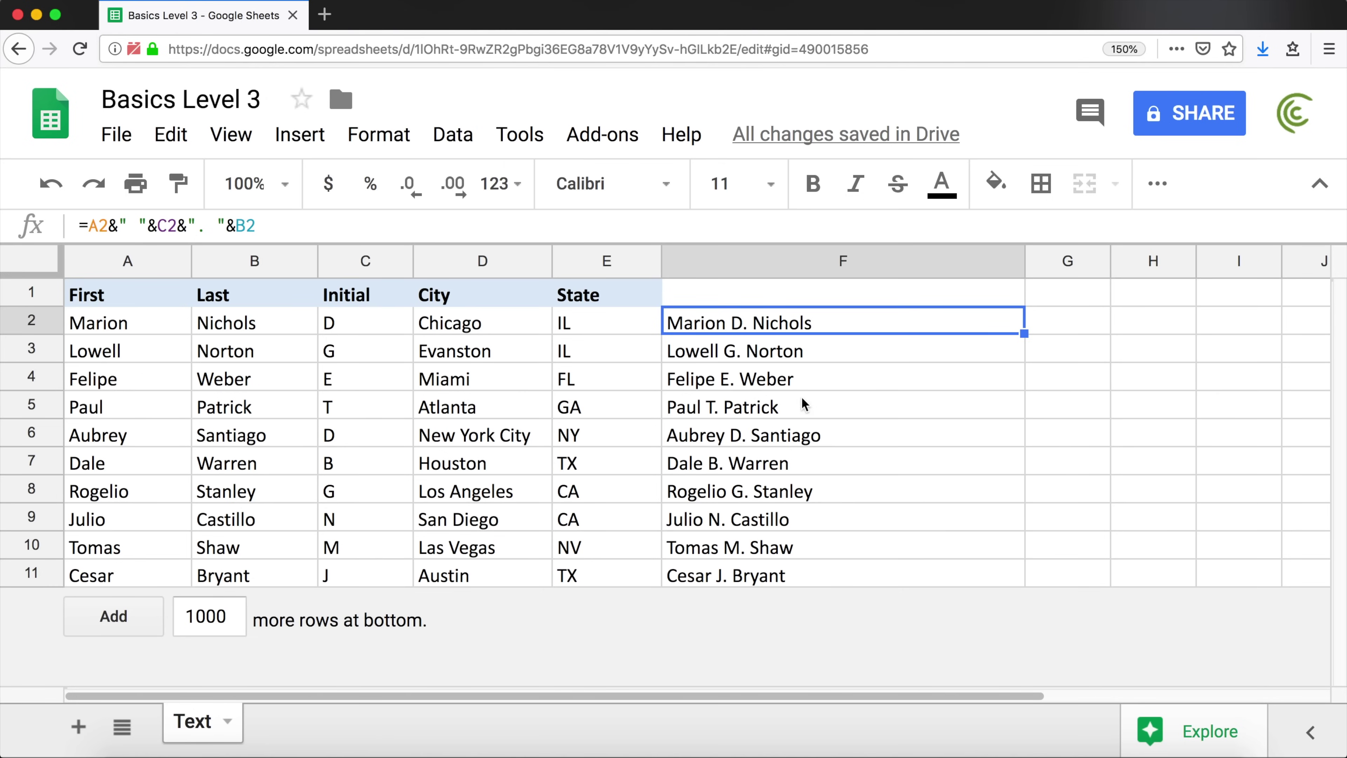
{"action": "left_click_drag", "start_coordinate": [789, 322], "coordinate": [799, 586]}
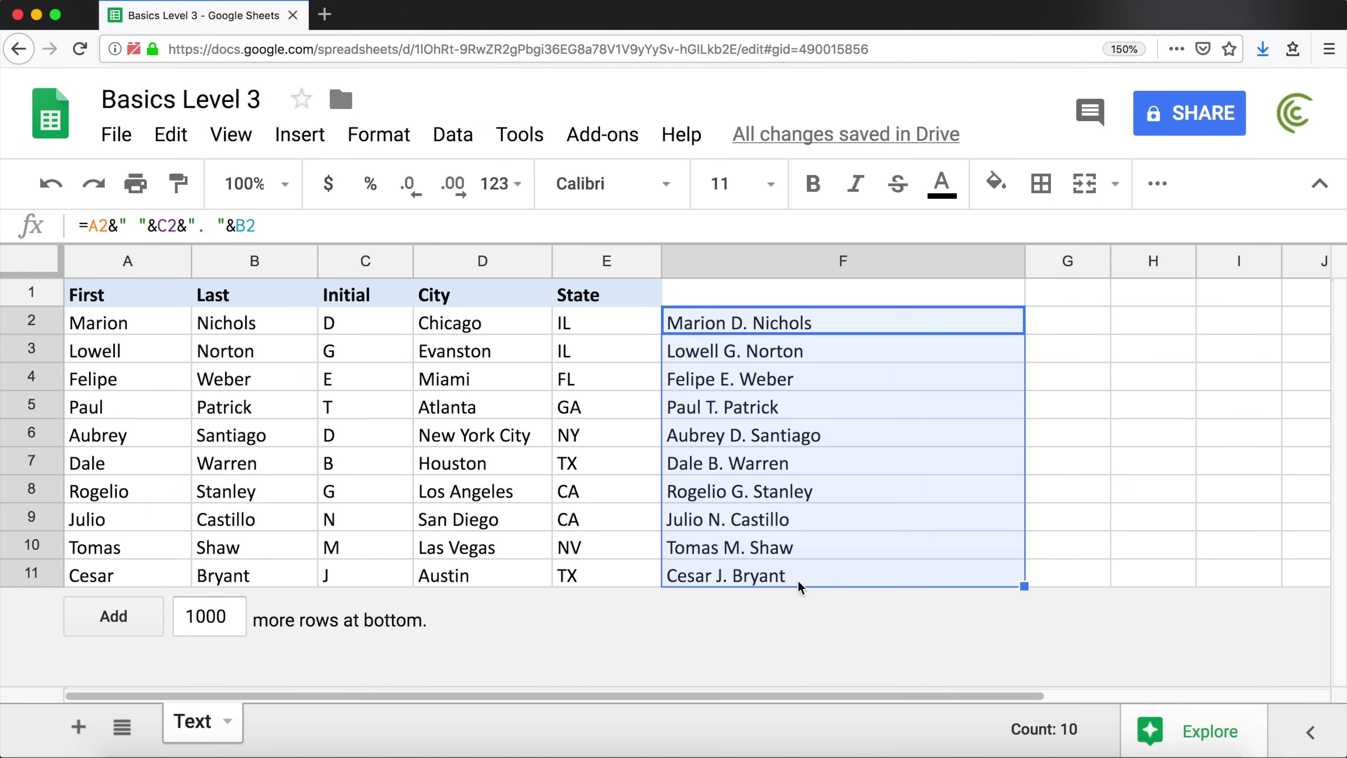
{"action": "right_click", "coordinate": [769, 333]}
{"action": "left_click", "coordinate": [859, 393]}
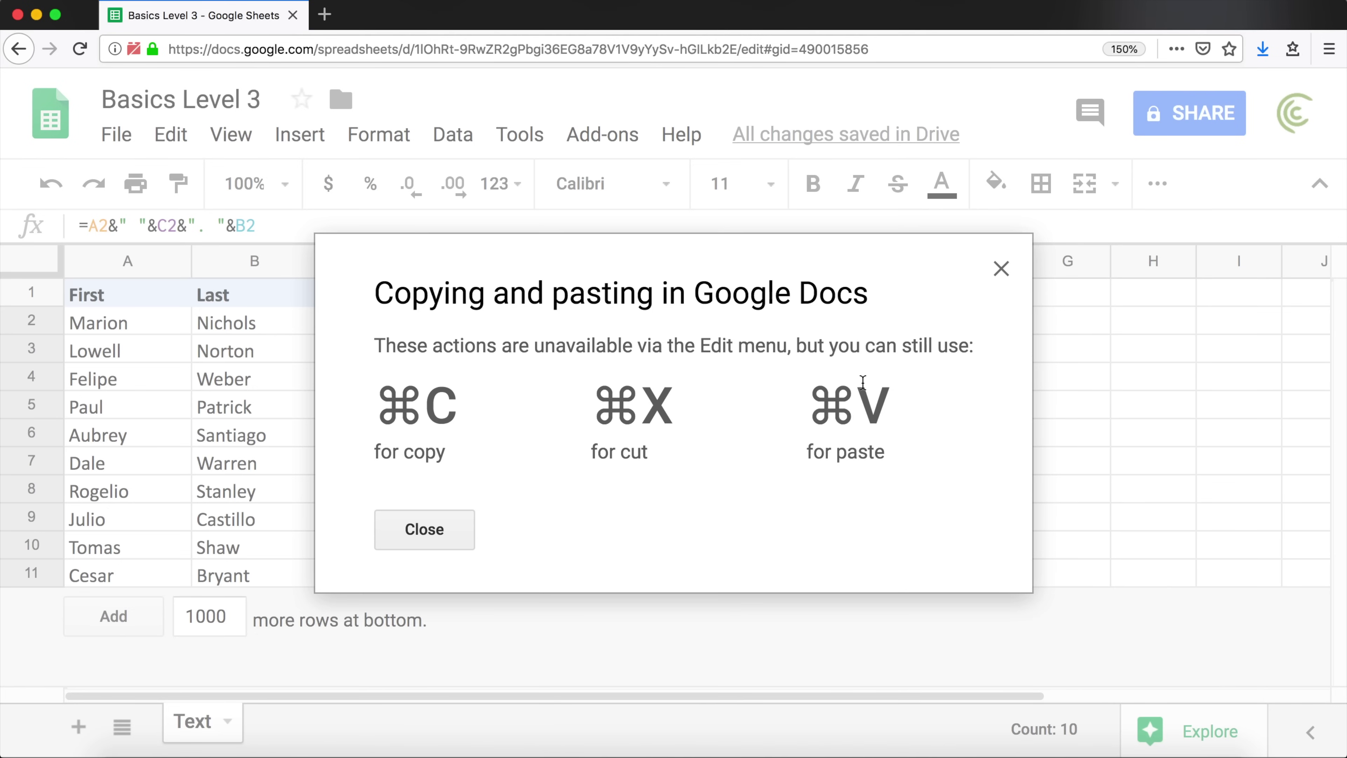
{"action": "left_click", "coordinate": [384, 528]}
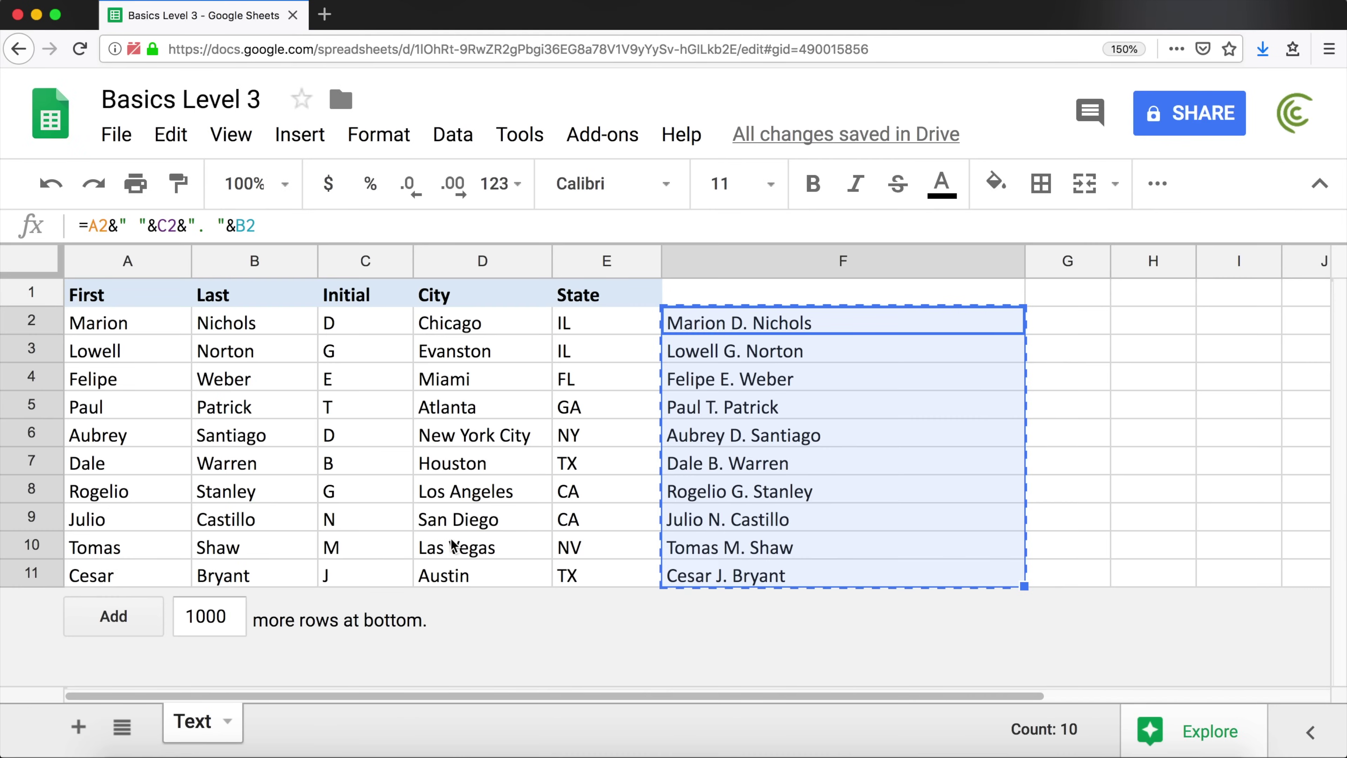
{"action": "right_click", "coordinate": [703, 320]}
{"action": "mouse_move", "coordinate": [827, 471]}
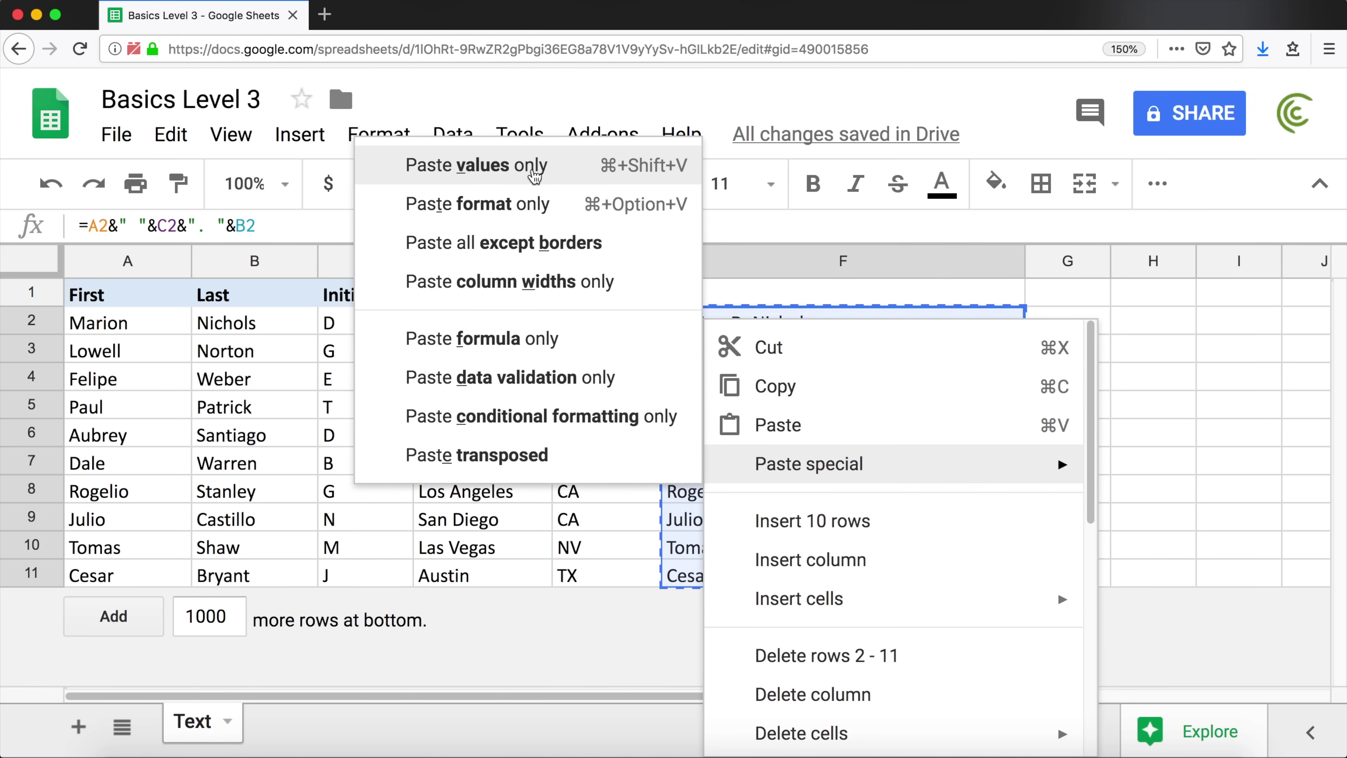
{"action": "left_click", "coordinate": [537, 175]}
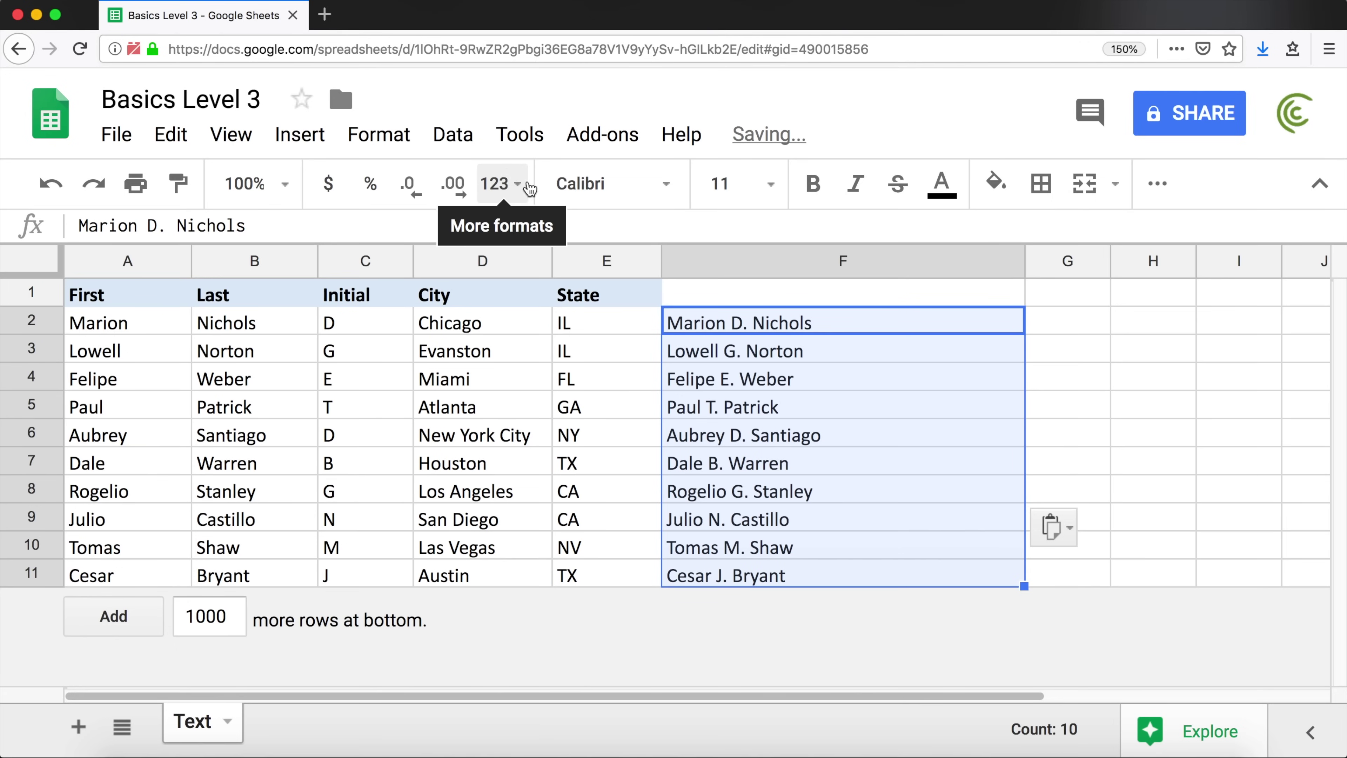
{"action": "left_click", "coordinate": [744, 322]}
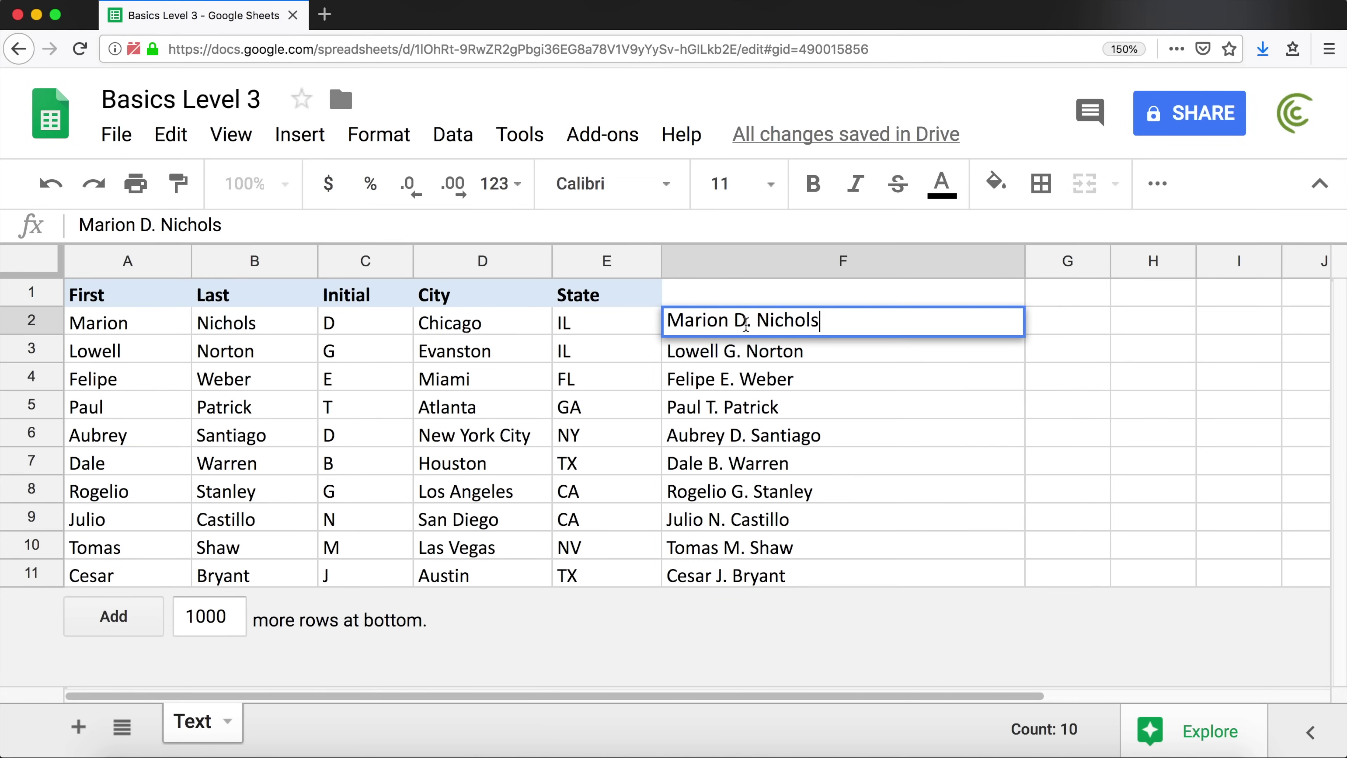
{"action": "left_click", "coordinate": [784, 352]}
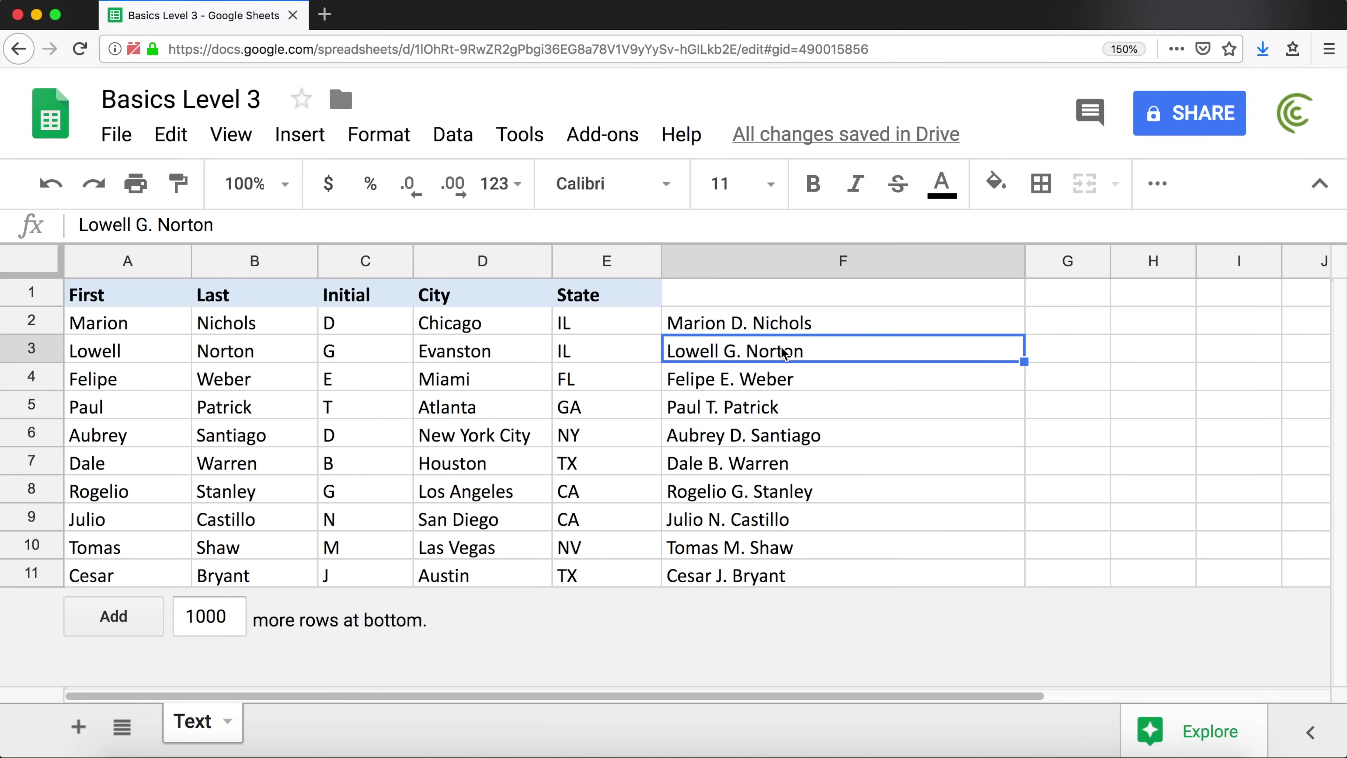
{"action": "left_click", "coordinate": [781, 386]}
{"action": "double_click", "coordinate": [780, 382]}
{"action": "left_click", "coordinate": [764, 405]}
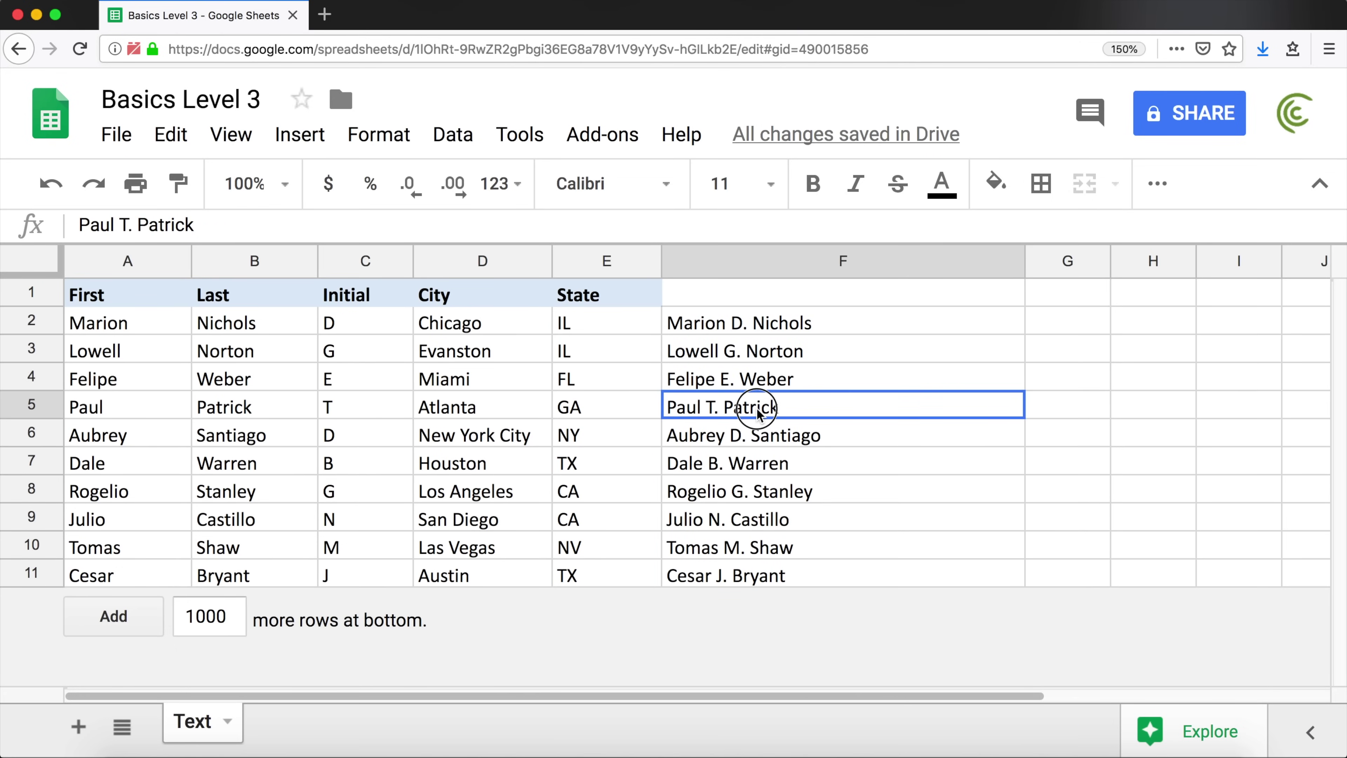
{"action": "double_click", "coordinate": [764, 406]}
{"action": "key", "text": "Escape"}
{"action": "left_click", "coordinate": [765, 472]}
{"action": "double_click", "coordinate": [764, 469]}
{"action": "key", "text": "Escape"}
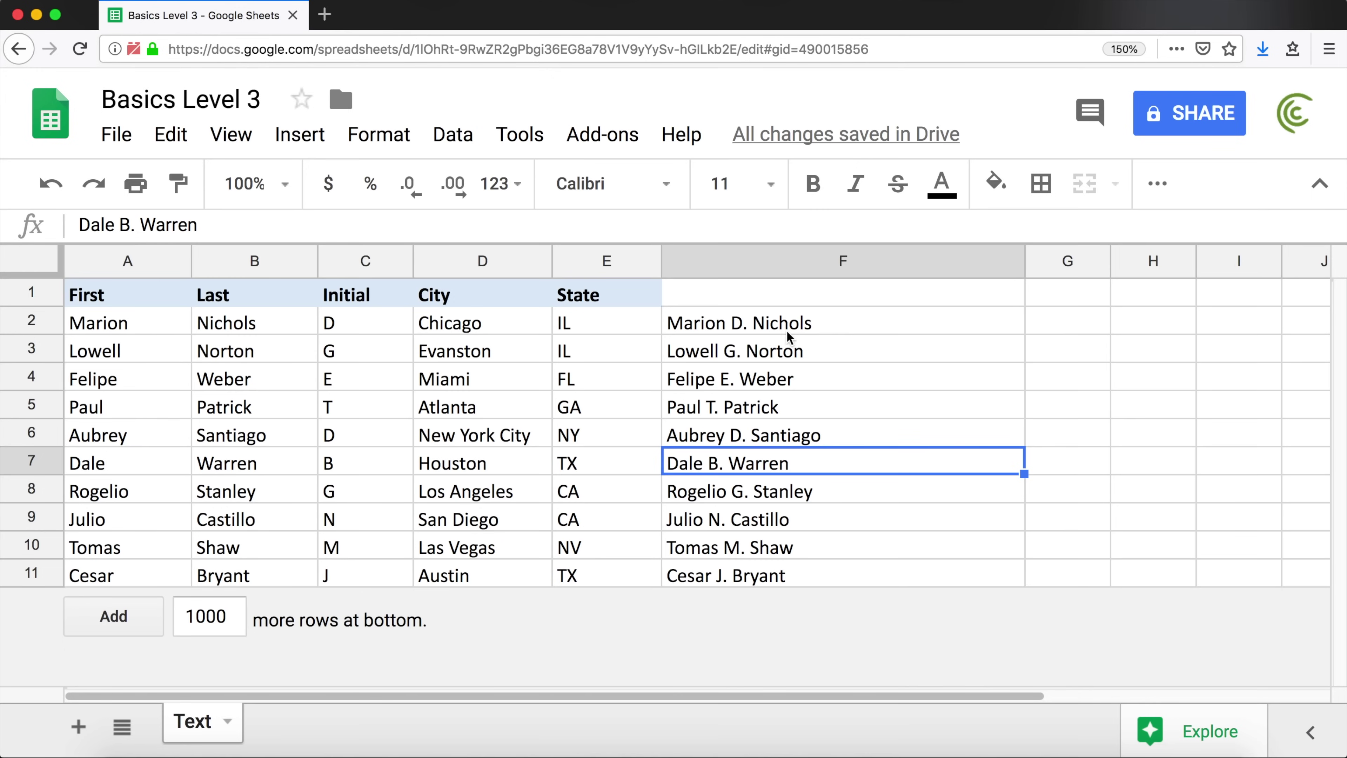
{"action": "left_click_drag", "start_coordinate": [749, 324], "coordinate": [752, 577]}
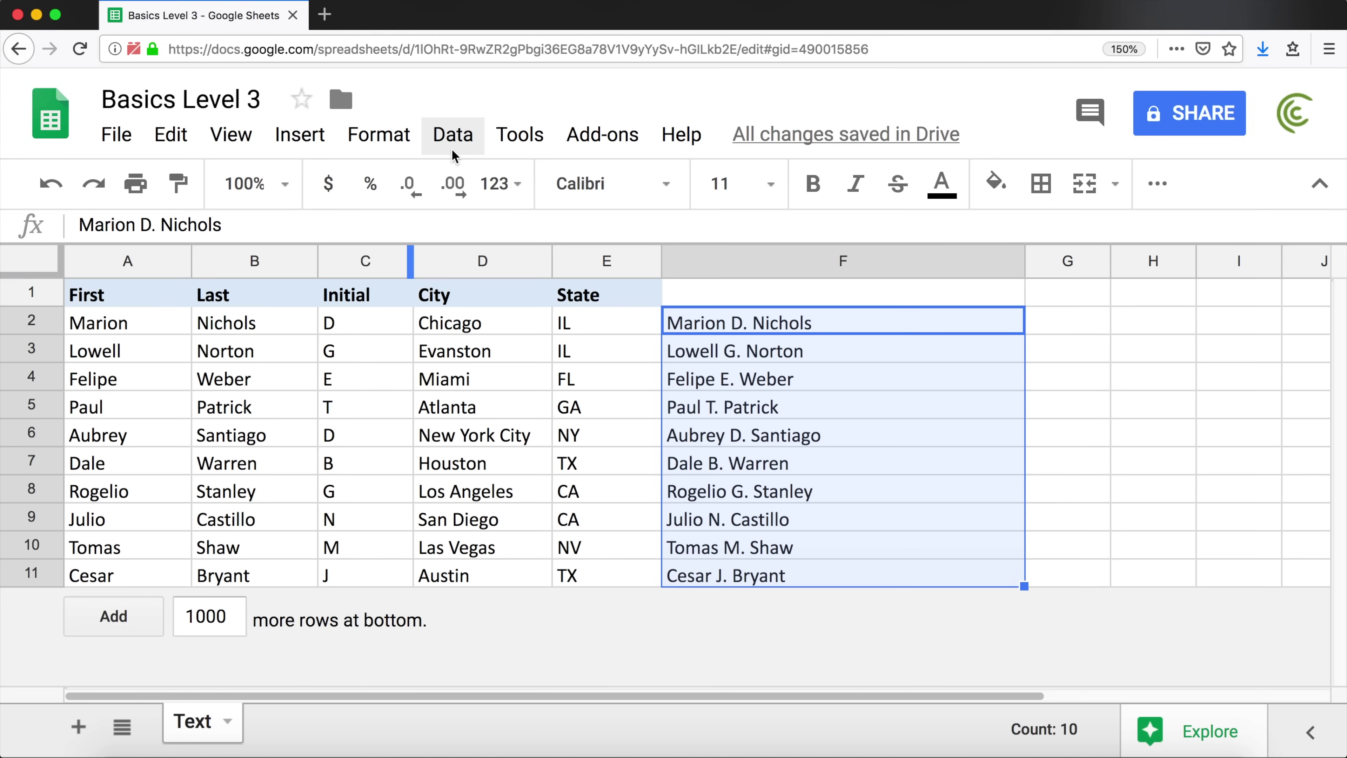
{"action": "left_click", "coordinate": [454, 139]}
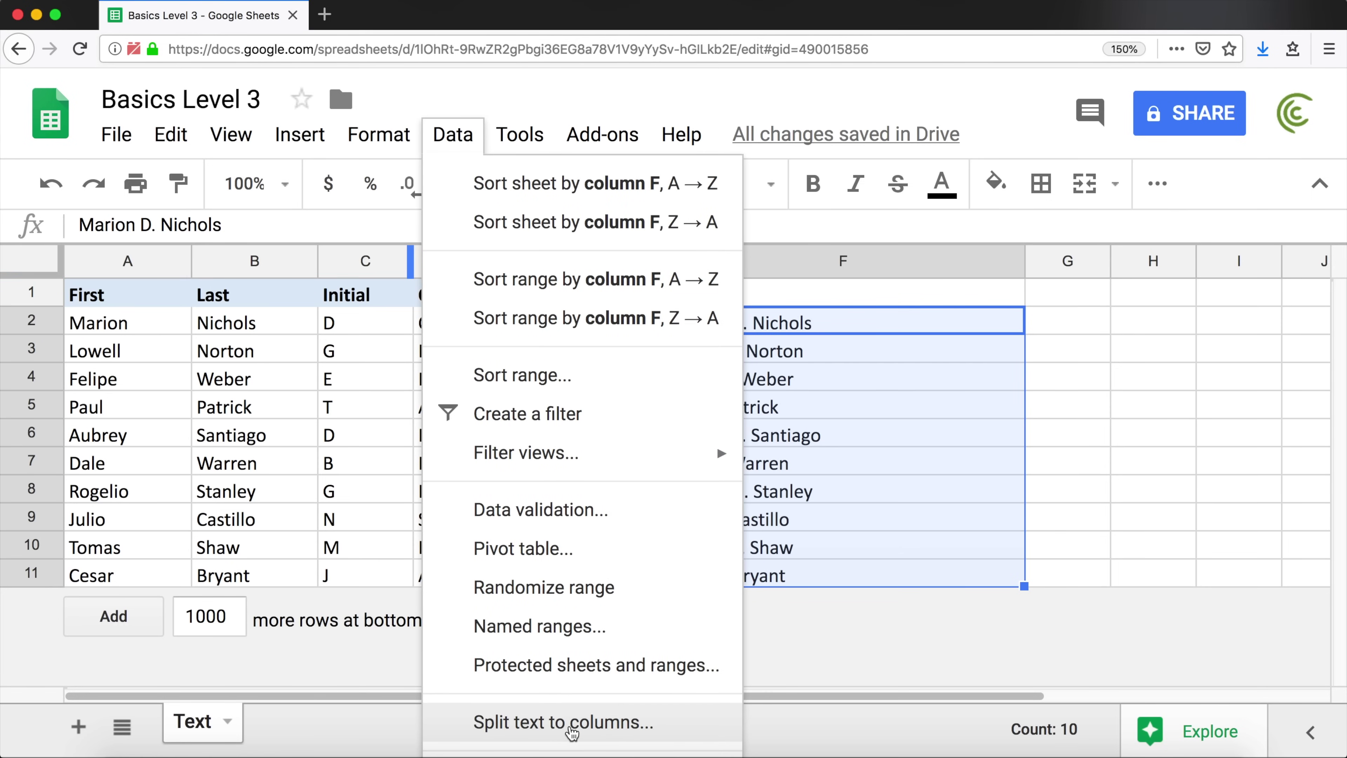
Split column F's full names into separate columns using Space as the separator
{"action": "left_click", "coordinate": [571, 733]}
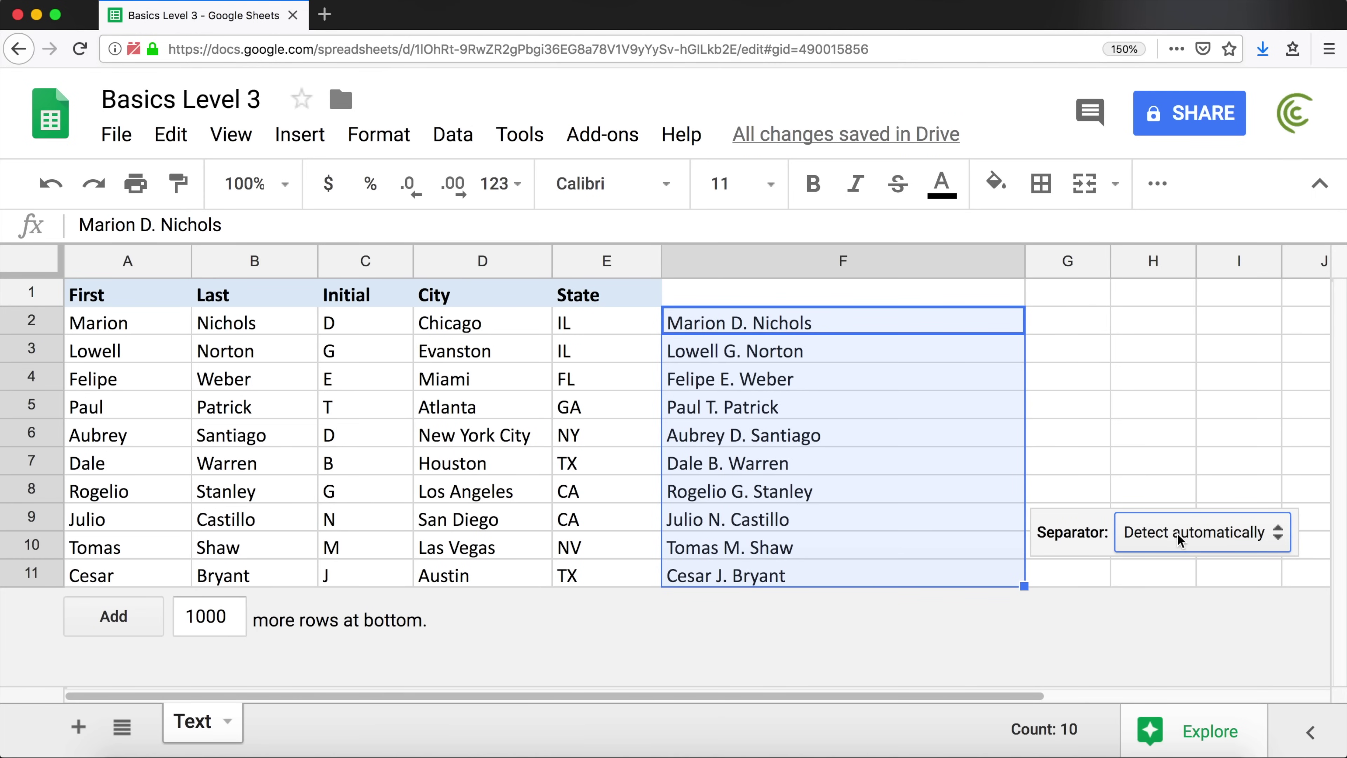
{"action": "left_click", "coordinate": [1236, 535]}
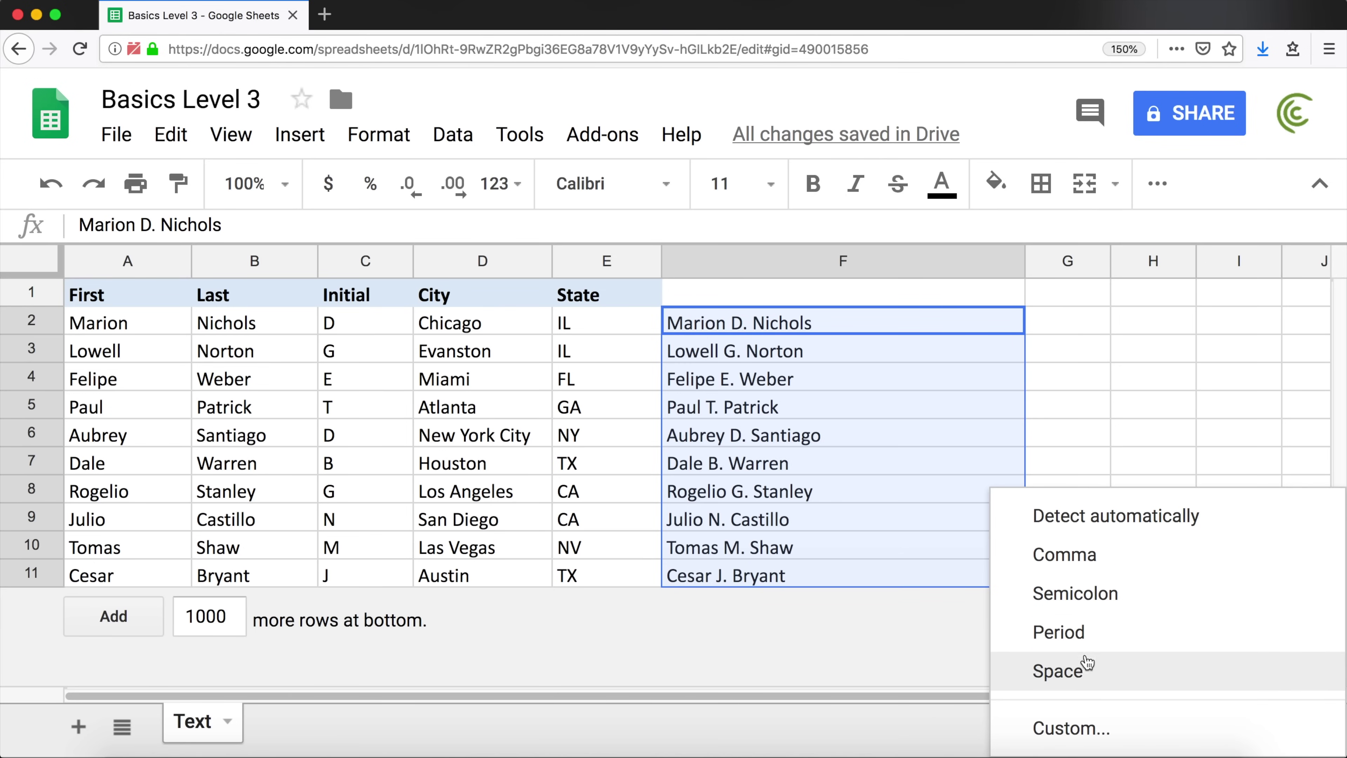
{"action": "left_click", "coordinate": [1077, 679]}
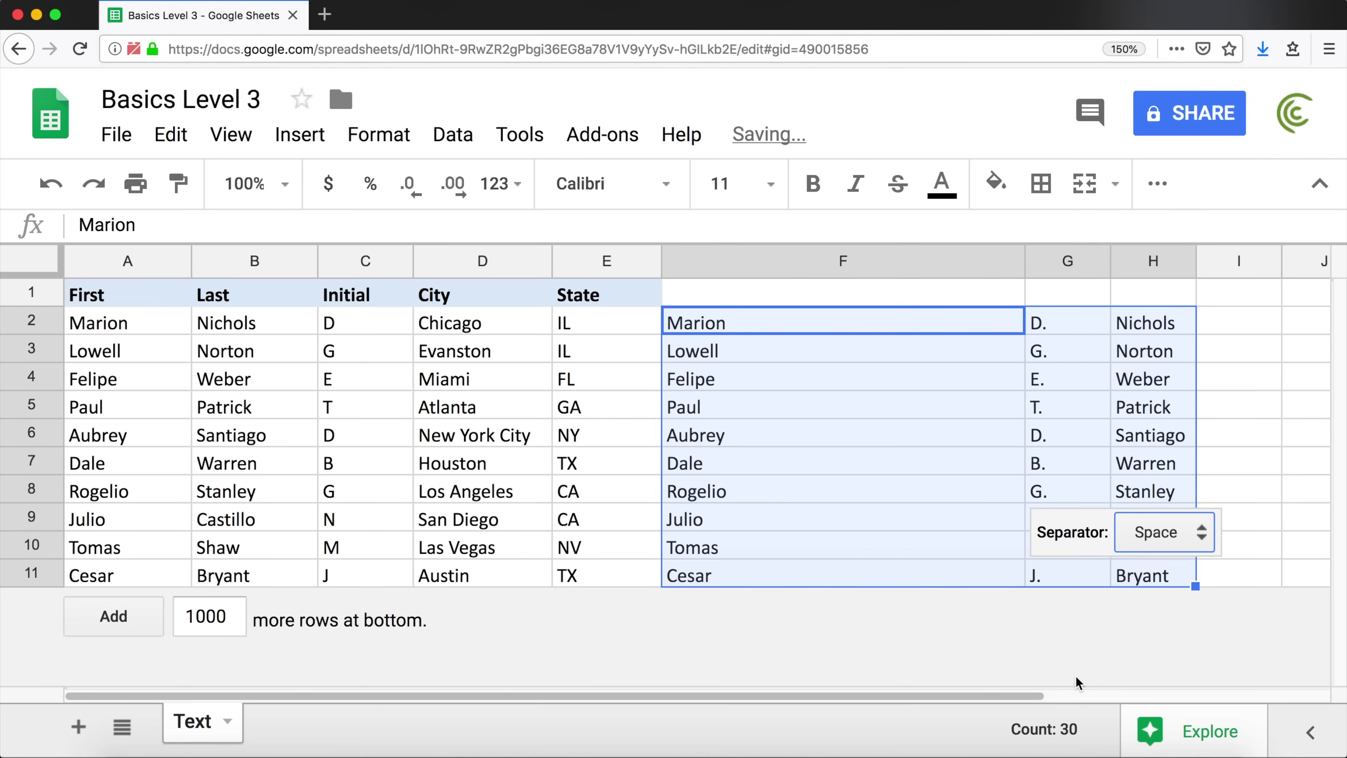
{"action": "left_click", "coordinate": [1086, 409]}
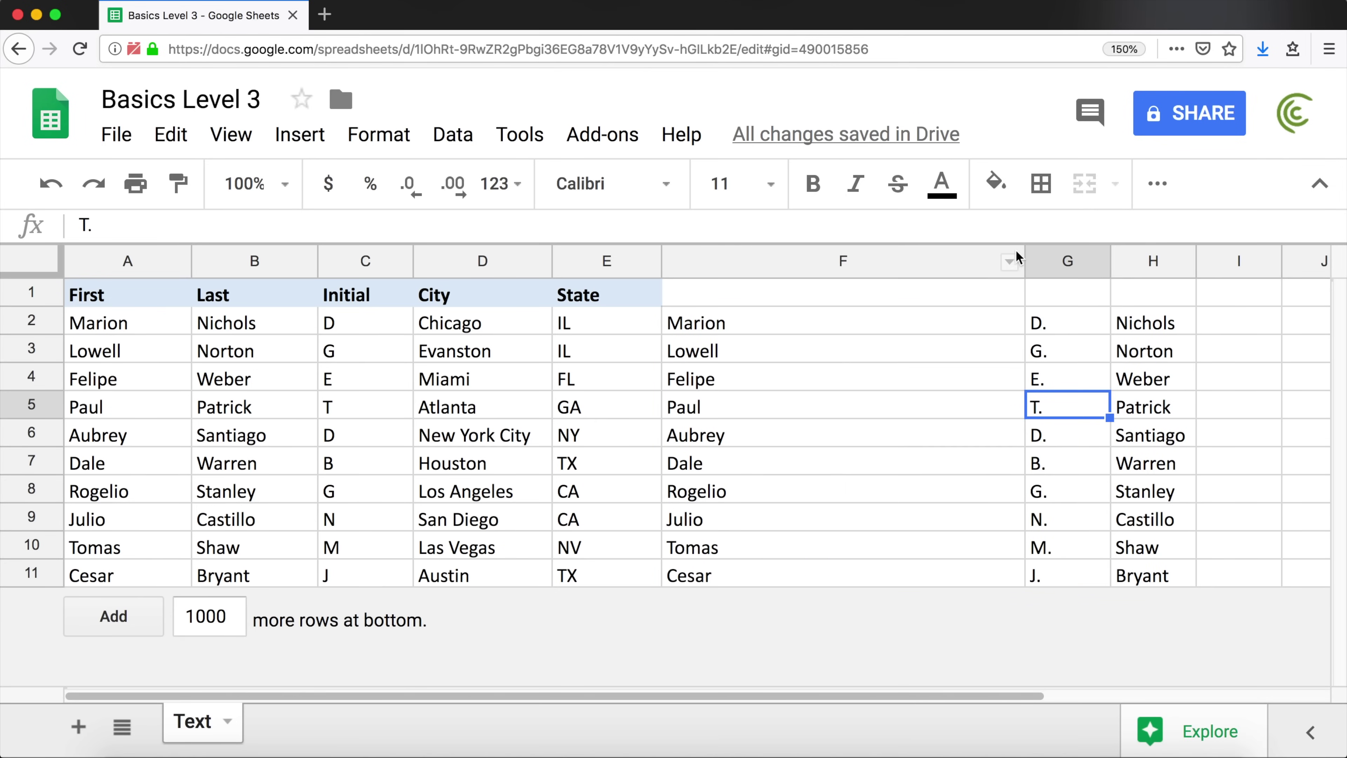
Resize columns F and H to fit the split first and last names, and check F2–H2
{"action": "left_click_drag", "start_coordinate": [1022, 260], "coordinate": [804, 258]}
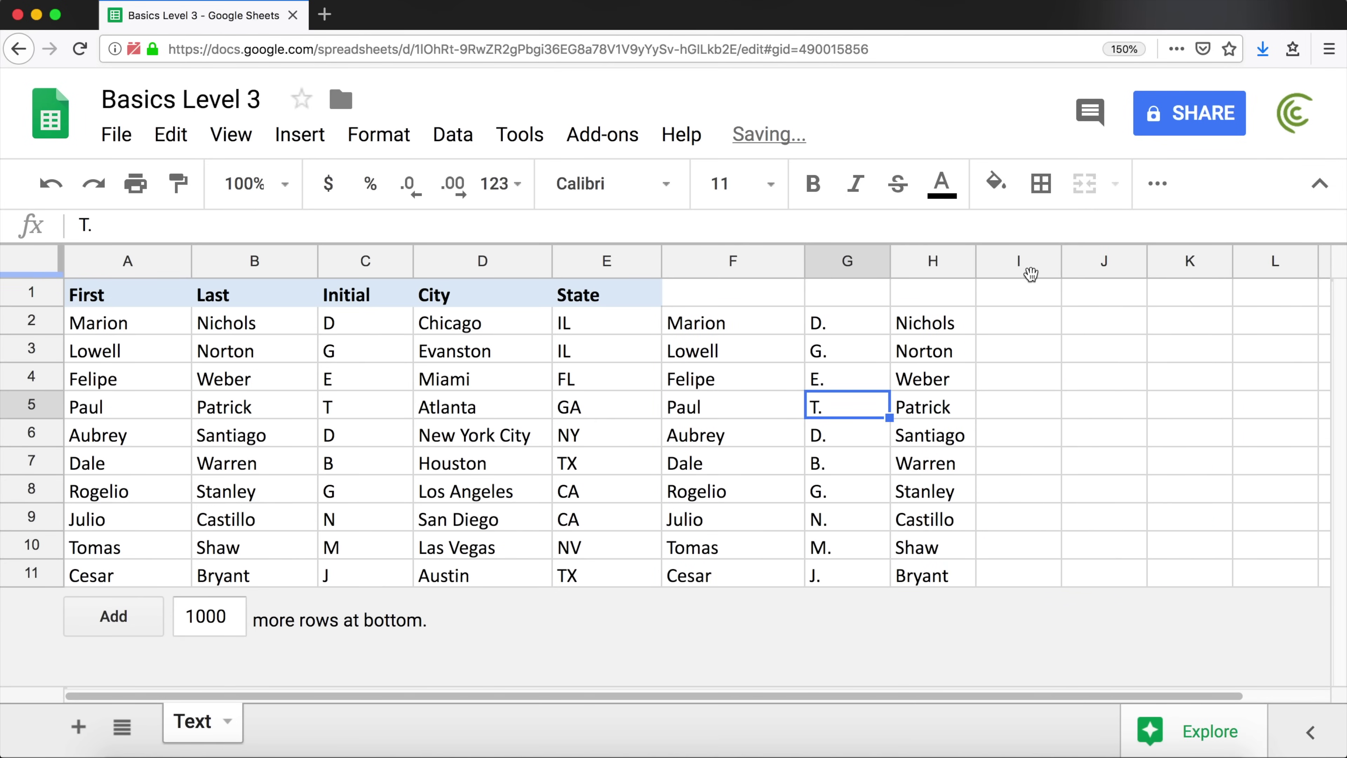
{"action": "left_click_drag", "start_coordinate": [977, 261], "coordinate": [1027, 261]}
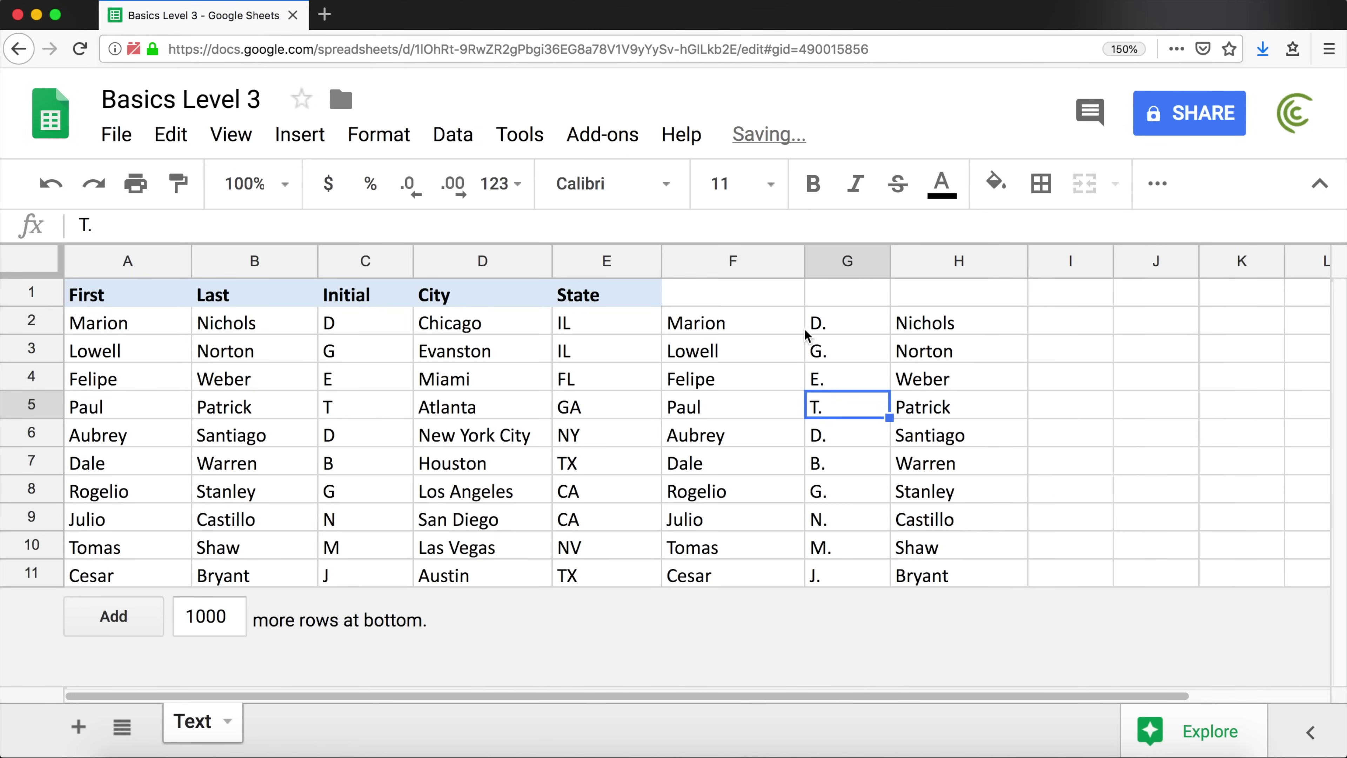
{"action": "left_click", "coordinate": [745, 321]}
{"action": "left_click", "coordinate": [815, 323]}
{"action": "left_click", "coordinate": [927, 325]}
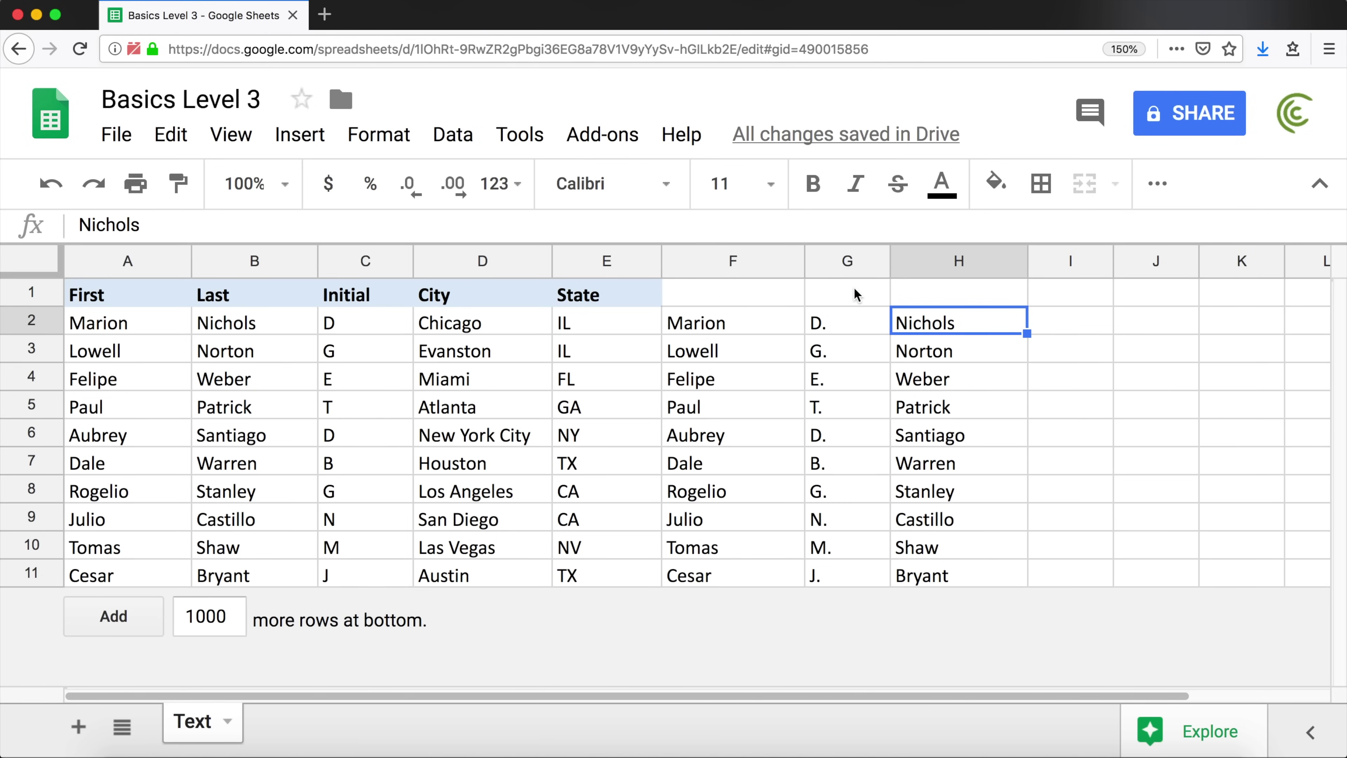
Delete columns F through H
{"action": "left_click_drag", "start_coordinate": [751, 259], "coordinate": [1011, 261]}
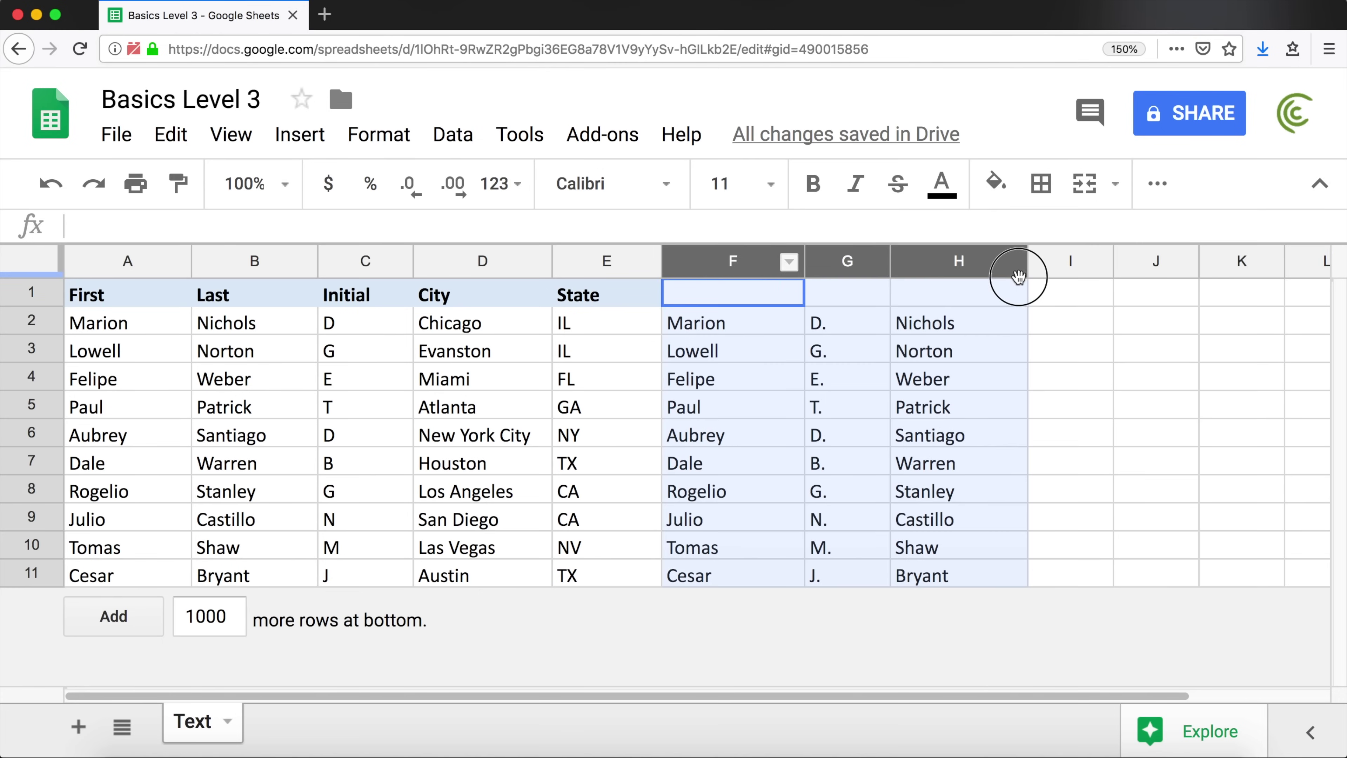
{"action": "right_click", "coordinate": [996, 262]}
{"action": "left_click", "coordinate": [1114, 552]}
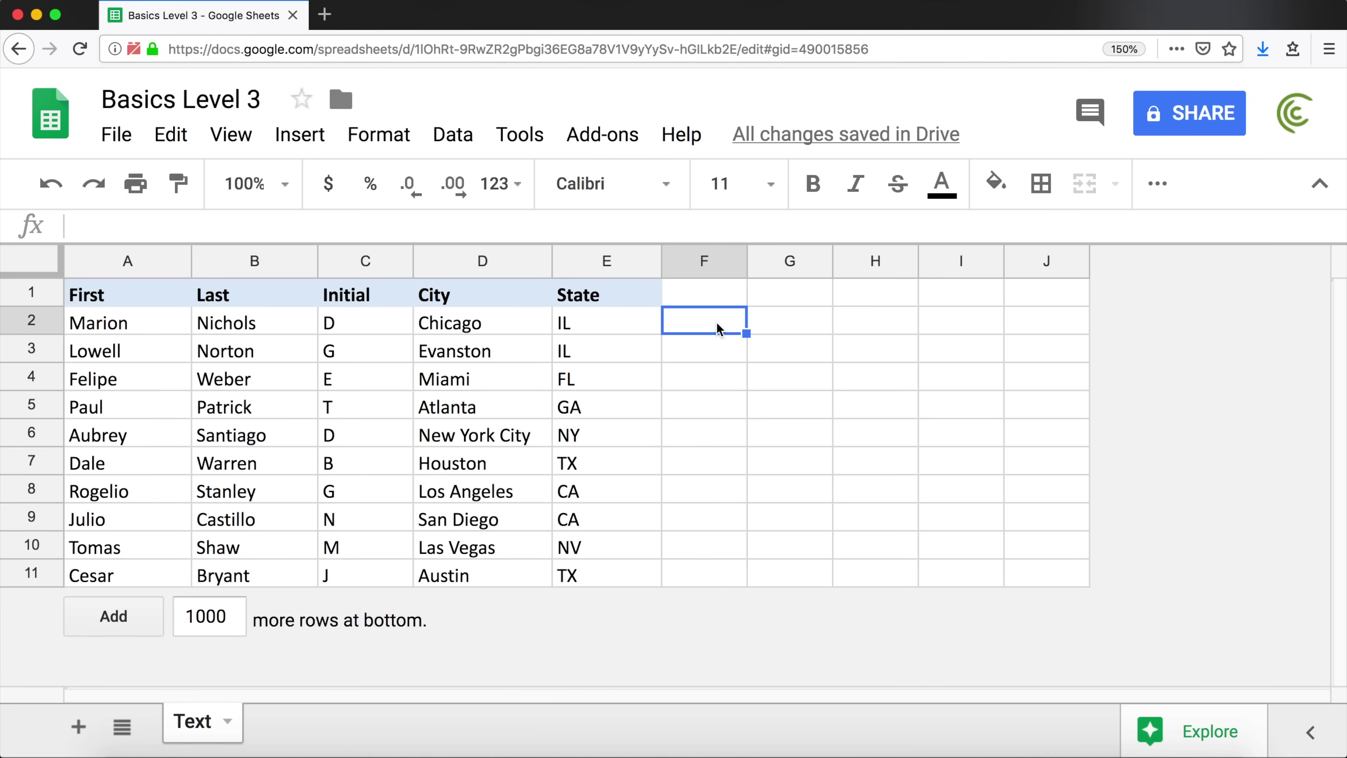
Type the sample first-initial-and-last-name entry in F2, fixing a typo, and widen column F
{"action": "type", "text": "M"}
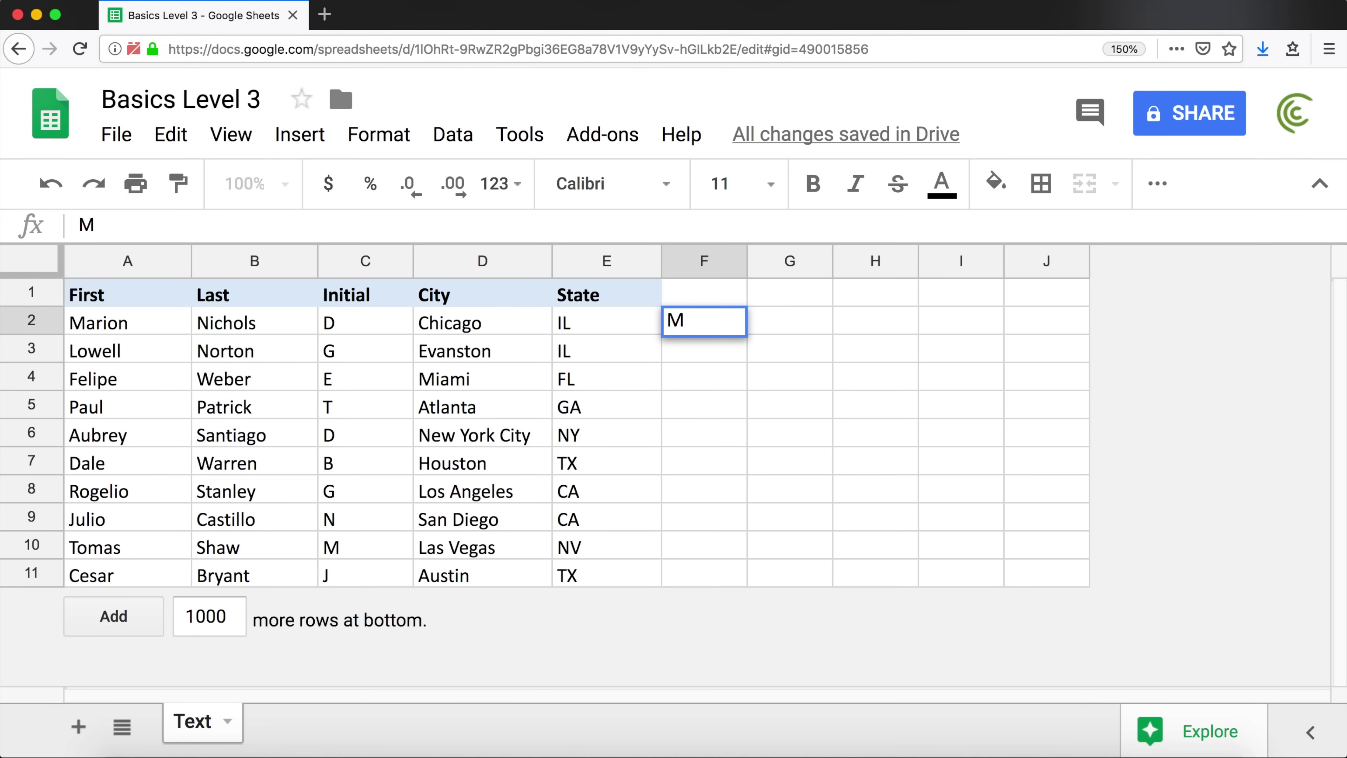
{"action": "type", "text": ". Nickols"}
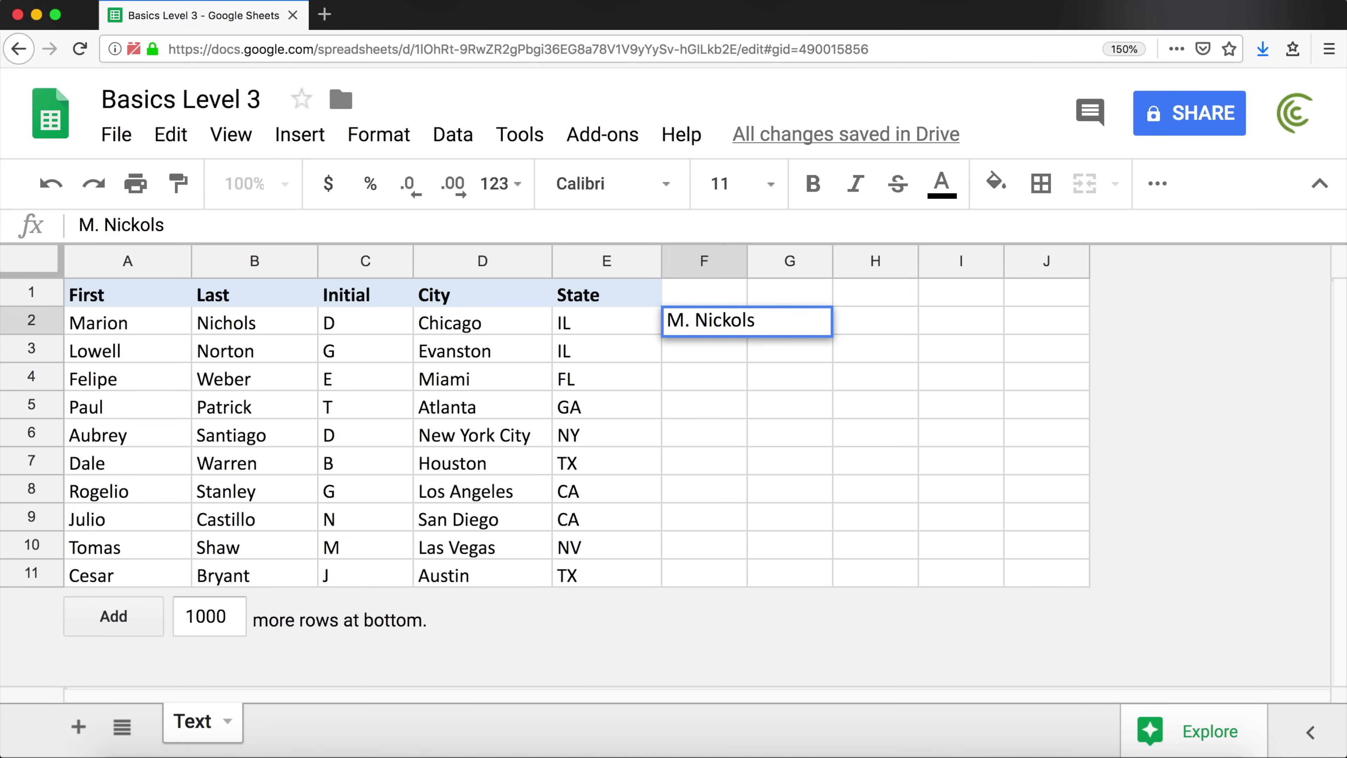
{"action": "key", "text": "BackSpace"}
{"action": "key", "text": "BackSpace"}
{"action": "key", "text": "BackSpace"}
{"action": "key", "text": "BackSpace"}
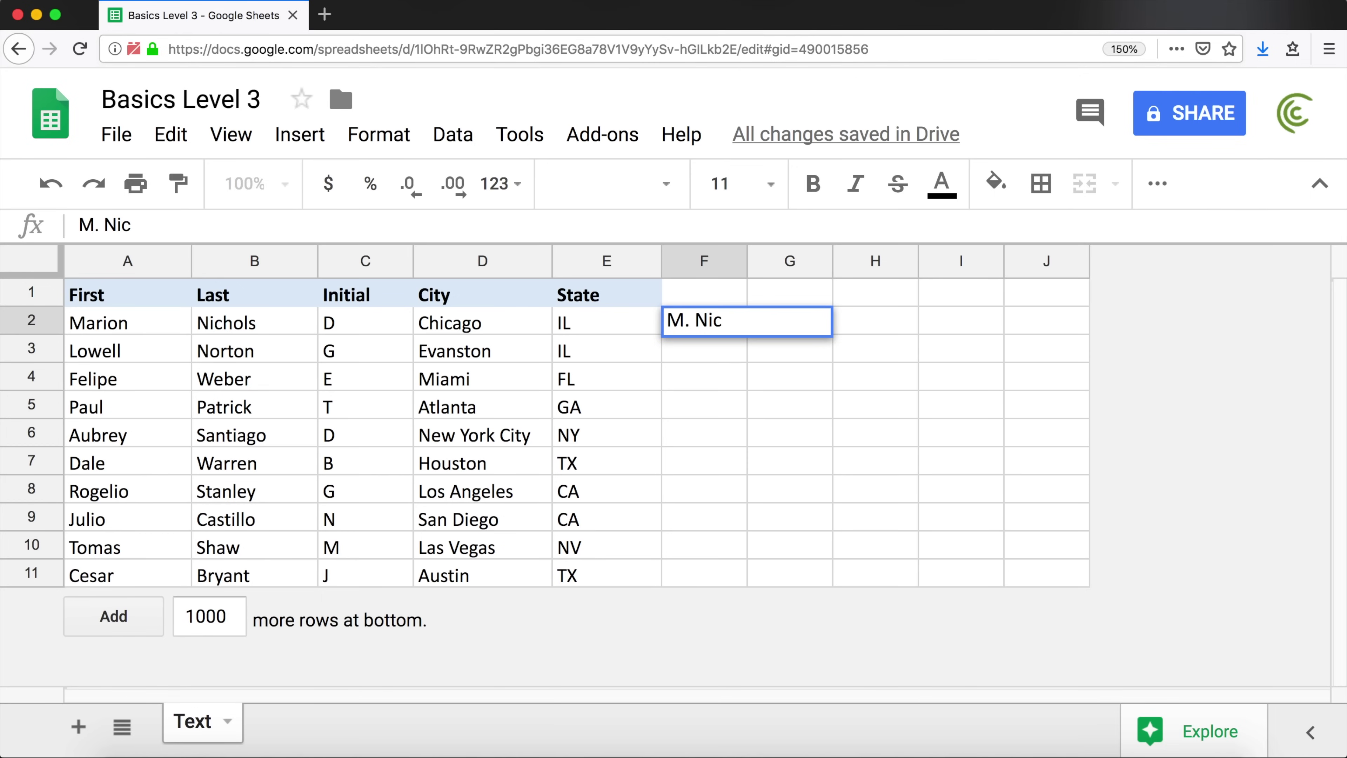
{"action": "type", "text": "hols"}
{"action": "key", "text": "Return"}
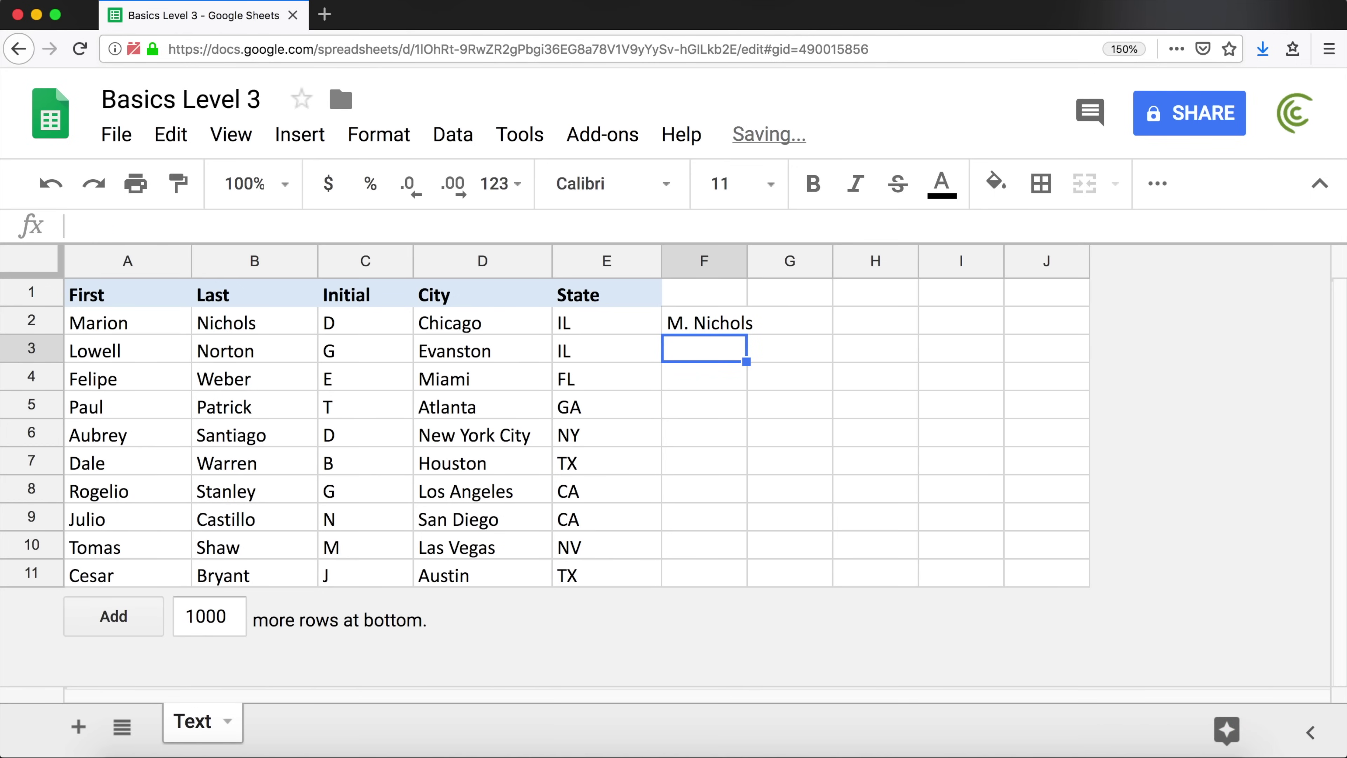
{"action": "left_click", "coordinate": [713, 324]}
{"action": "left_click_drag", "start_coordinate": [747, 261], "coordinate": [870, 261]}
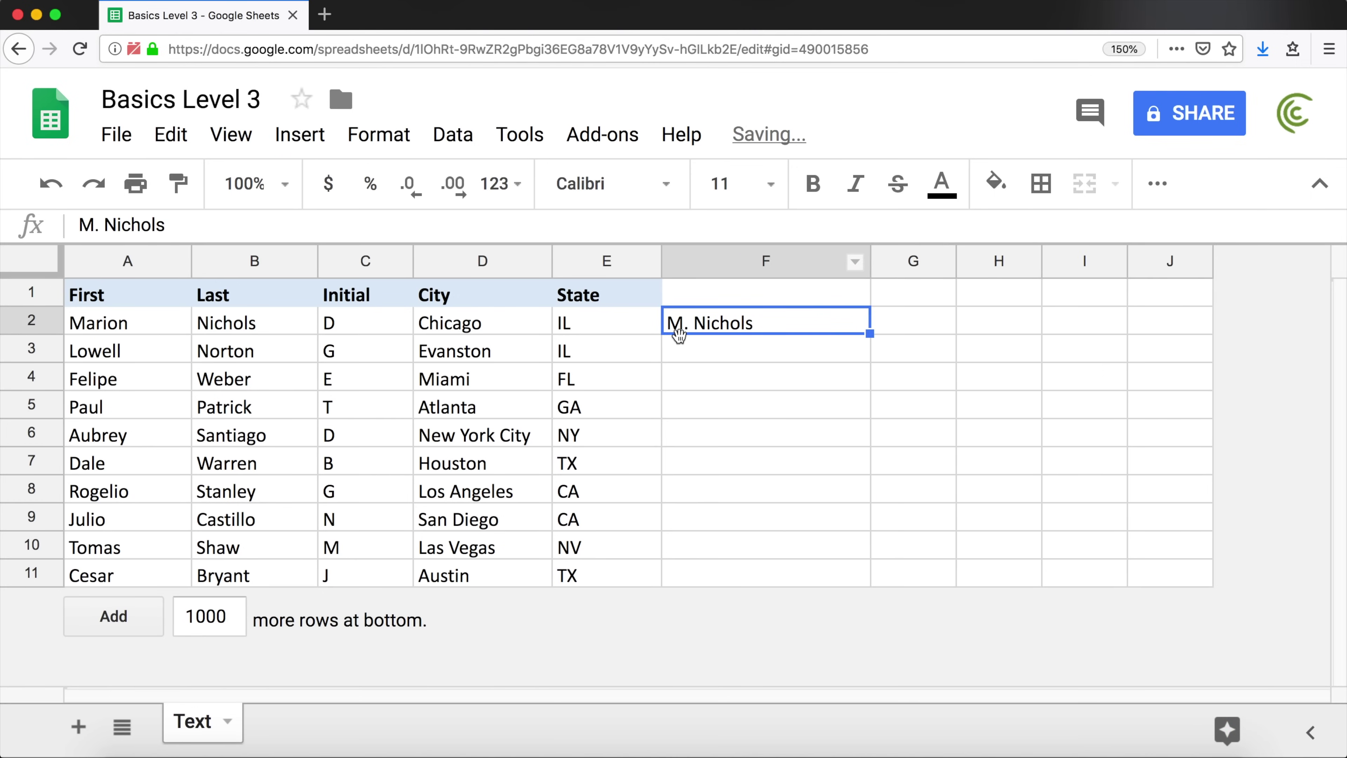
{"action": "left_click", "coordinate": [136, 331]}
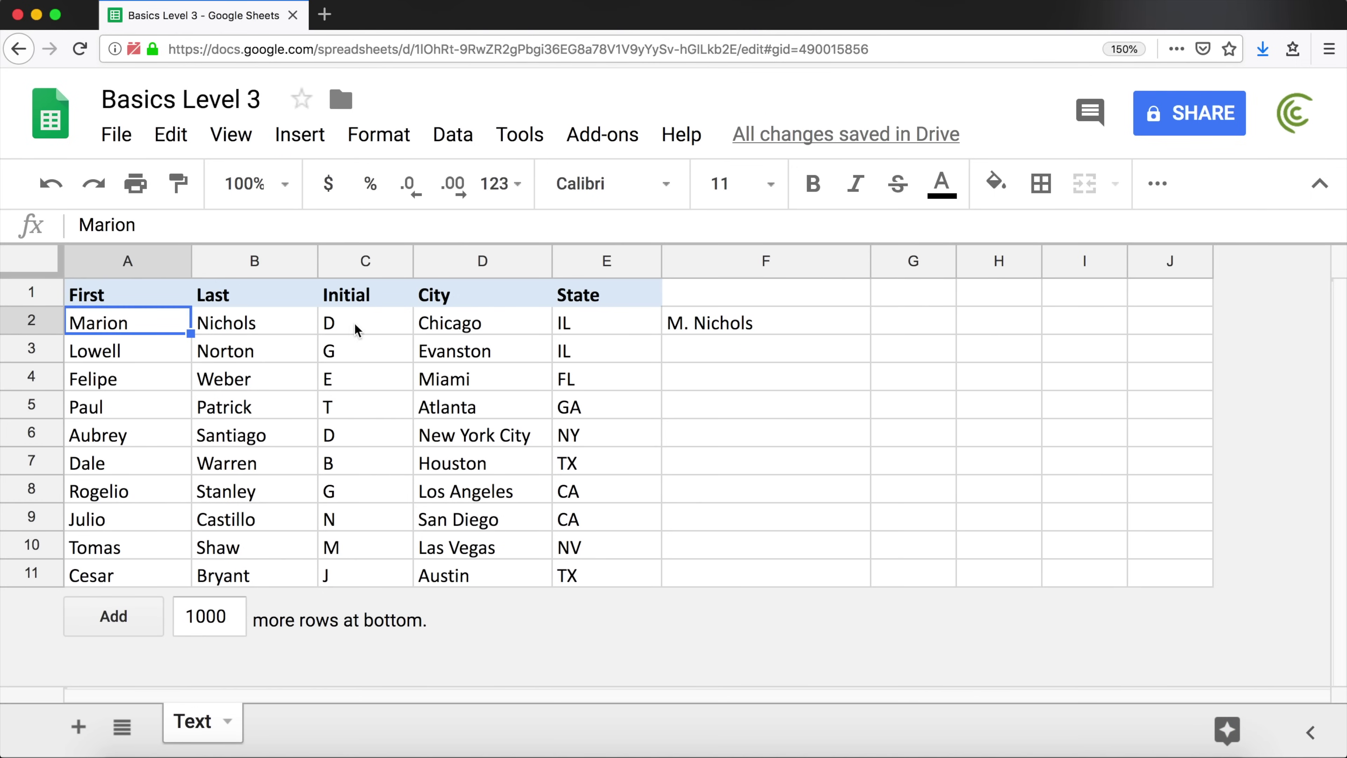
{"action": "left_click", "coordinate": [714, 325]}
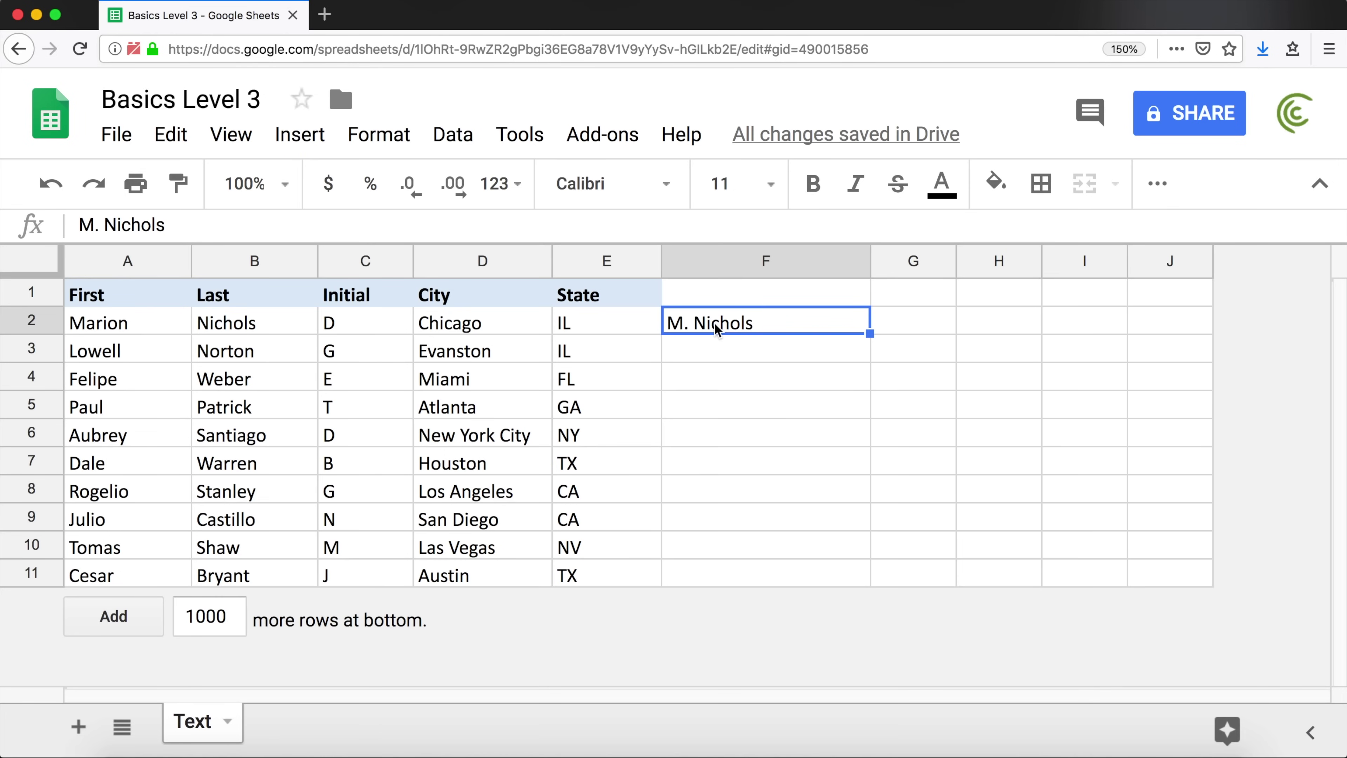
Start a LEFT formula in F2 and pick A2 as its text argument
{"action": "type", "text": "="}
{"action": "type", "text": "LEFT"}
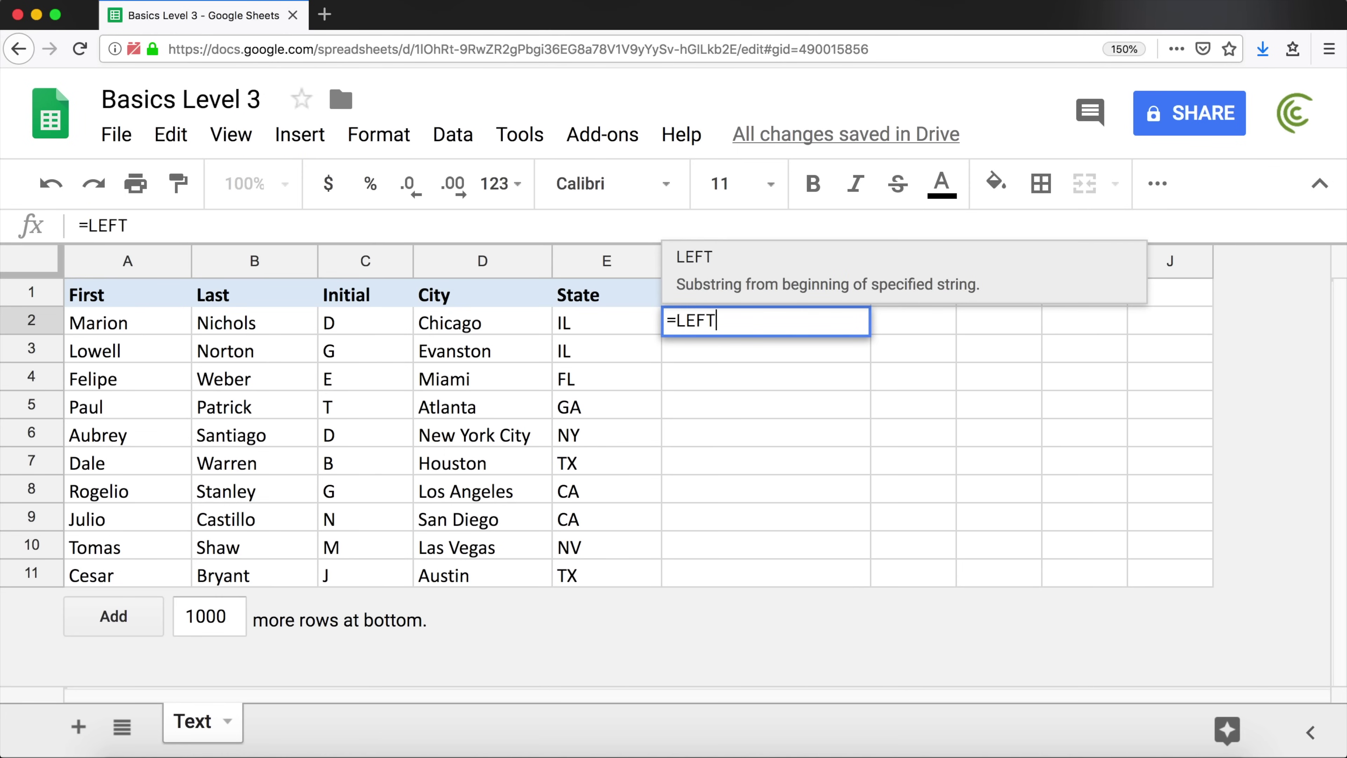
{"action": "type", "text": "("}
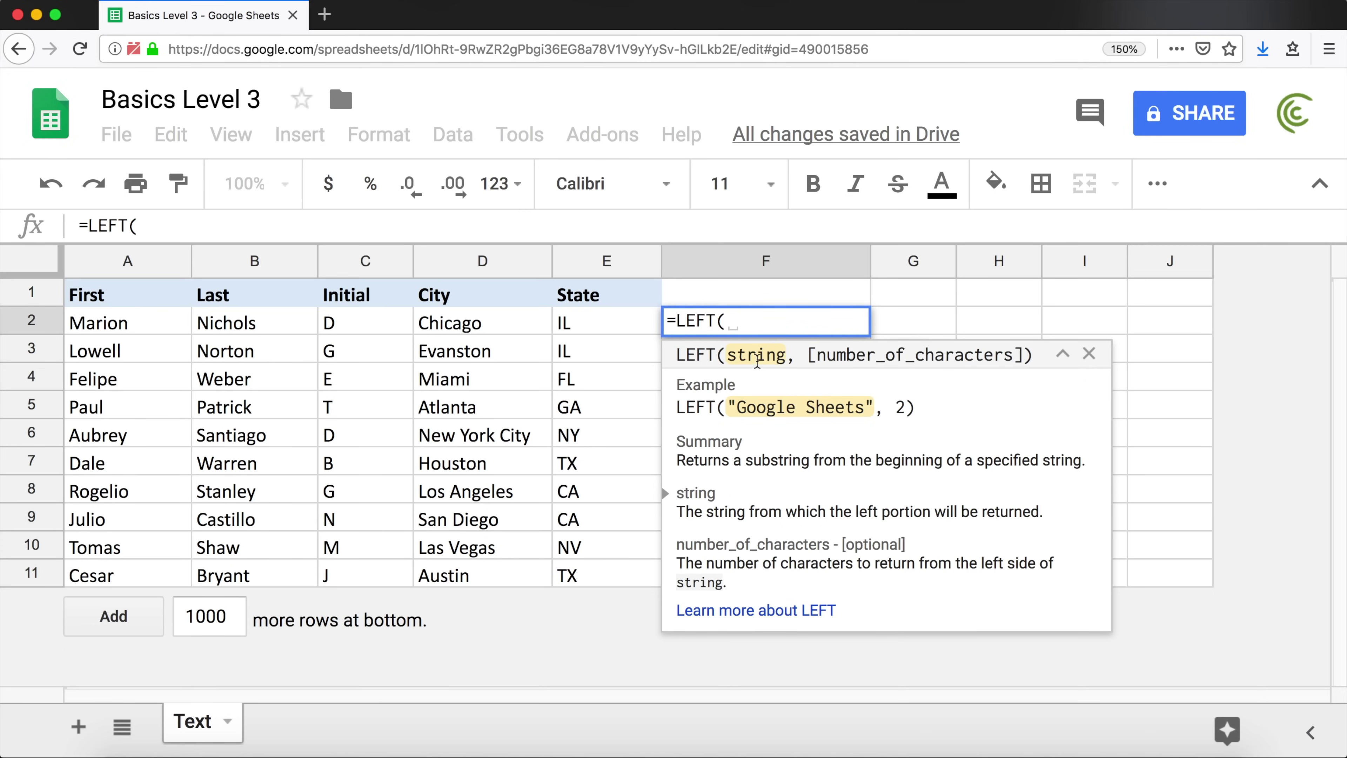
{"action": "double_click", "coordinate": [740, 354]}
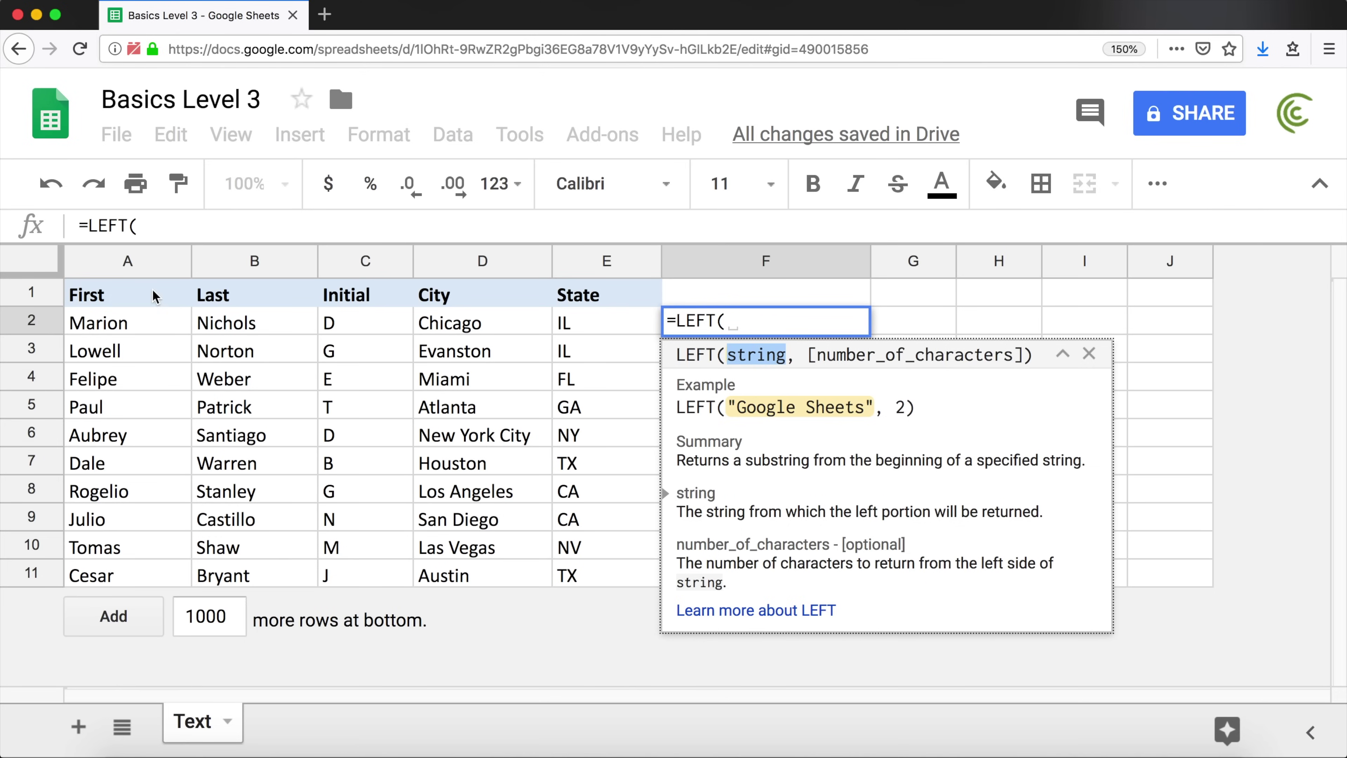
{"action": "left_click", "coordinate": [131, 323]}
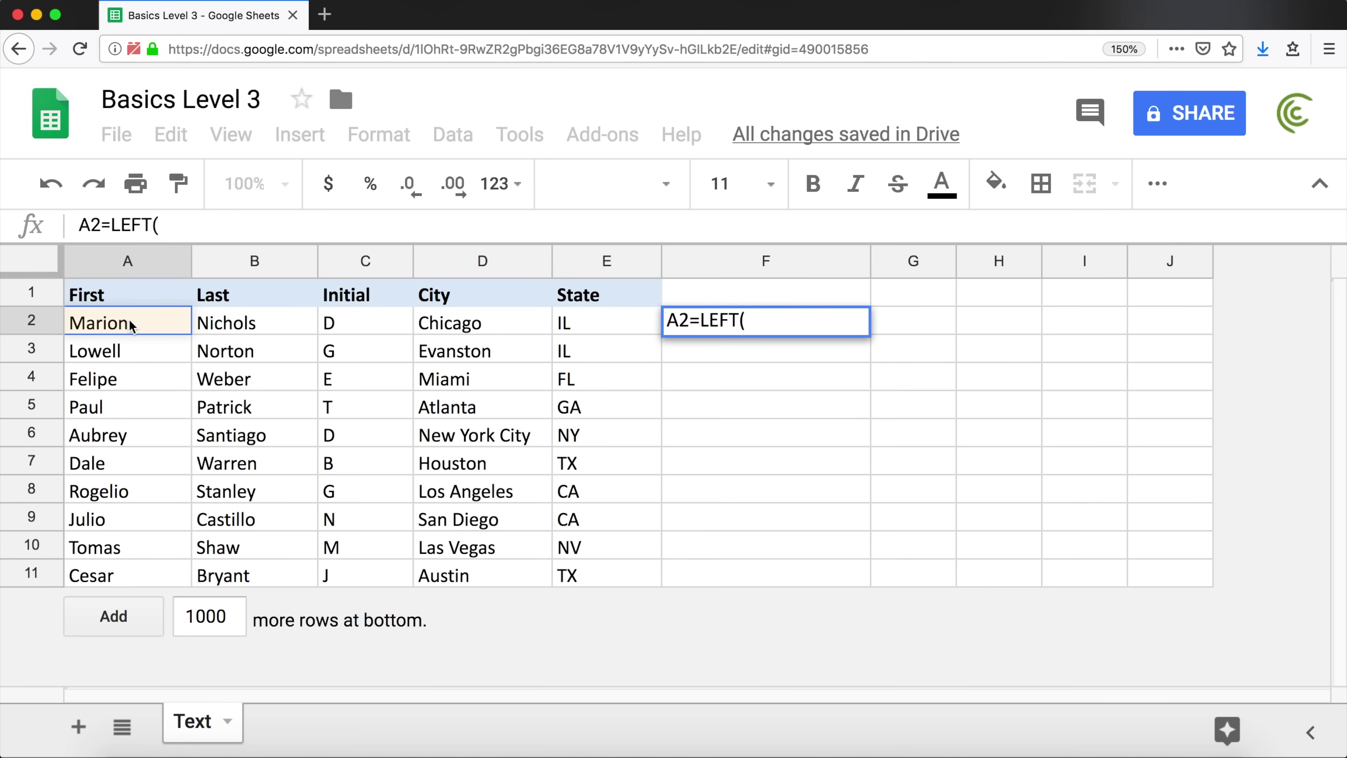
Remove the misplaced A2 reference, re-insert A2 as LEFT's text argument and add a comma
{"action": "left_click_drag", "start_coordinate": [689, 320], "coordinate": [682, 320]}
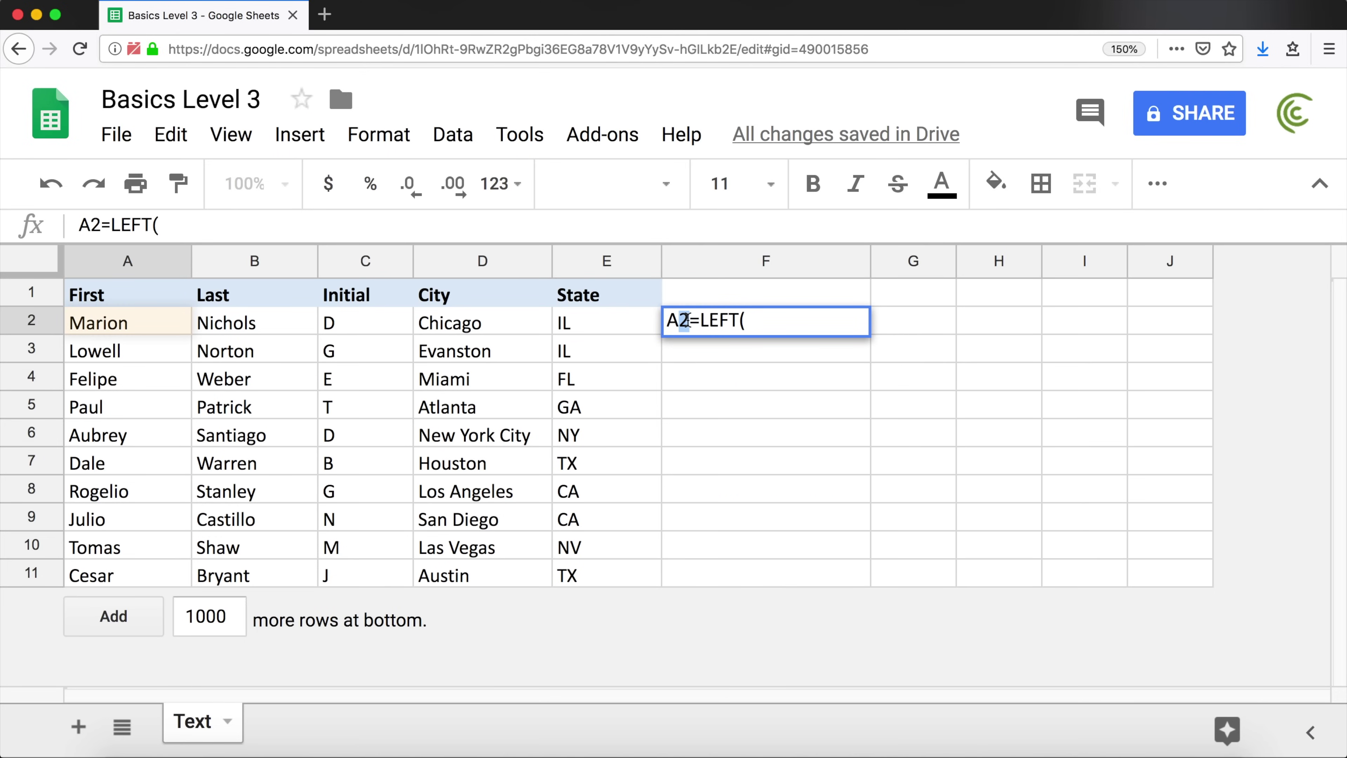
{"action": "left_click", "coordinate": [689, 321]}
{"action": "key", "text": "BackSpace"}
{"action": "key", "text": "BackSpace"}
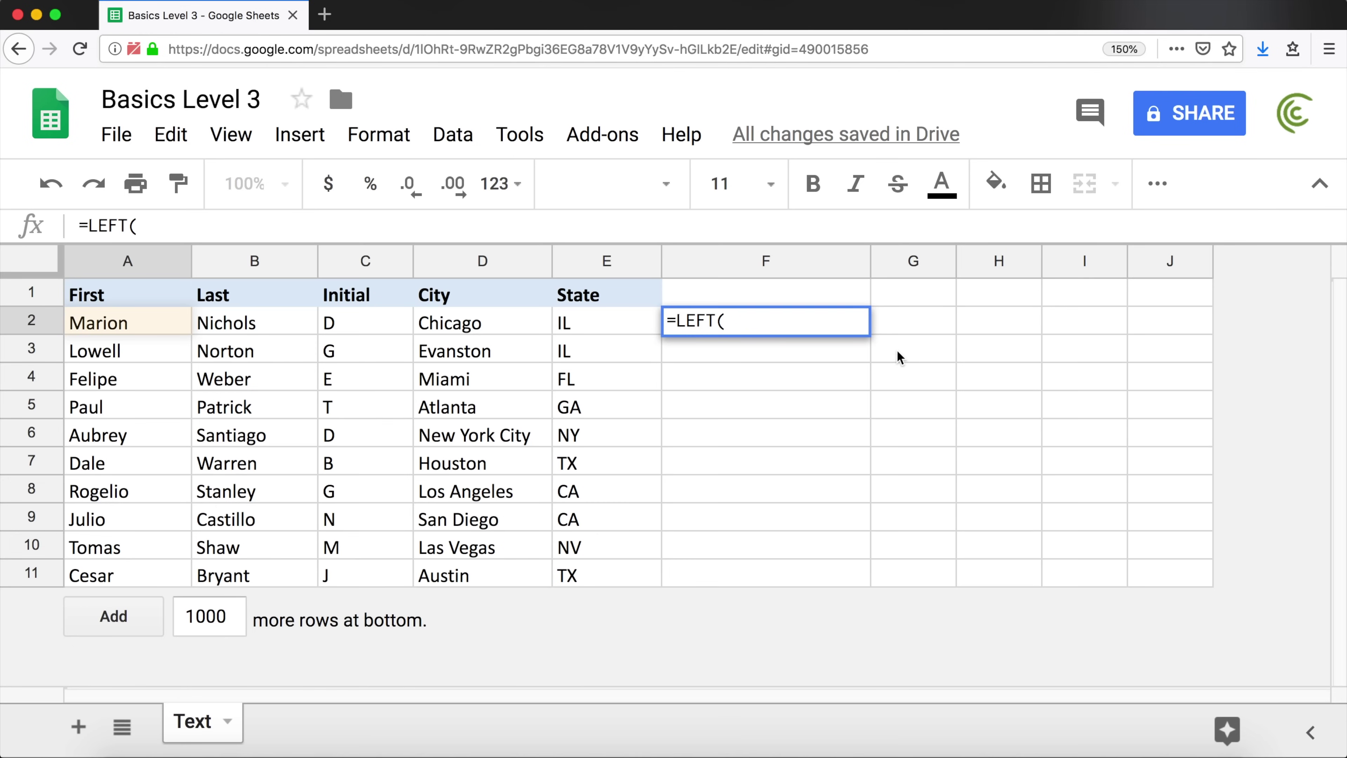
{"action": "key", "text": "End"}
{"action": "left_click", "coordinate": [99, 330]}
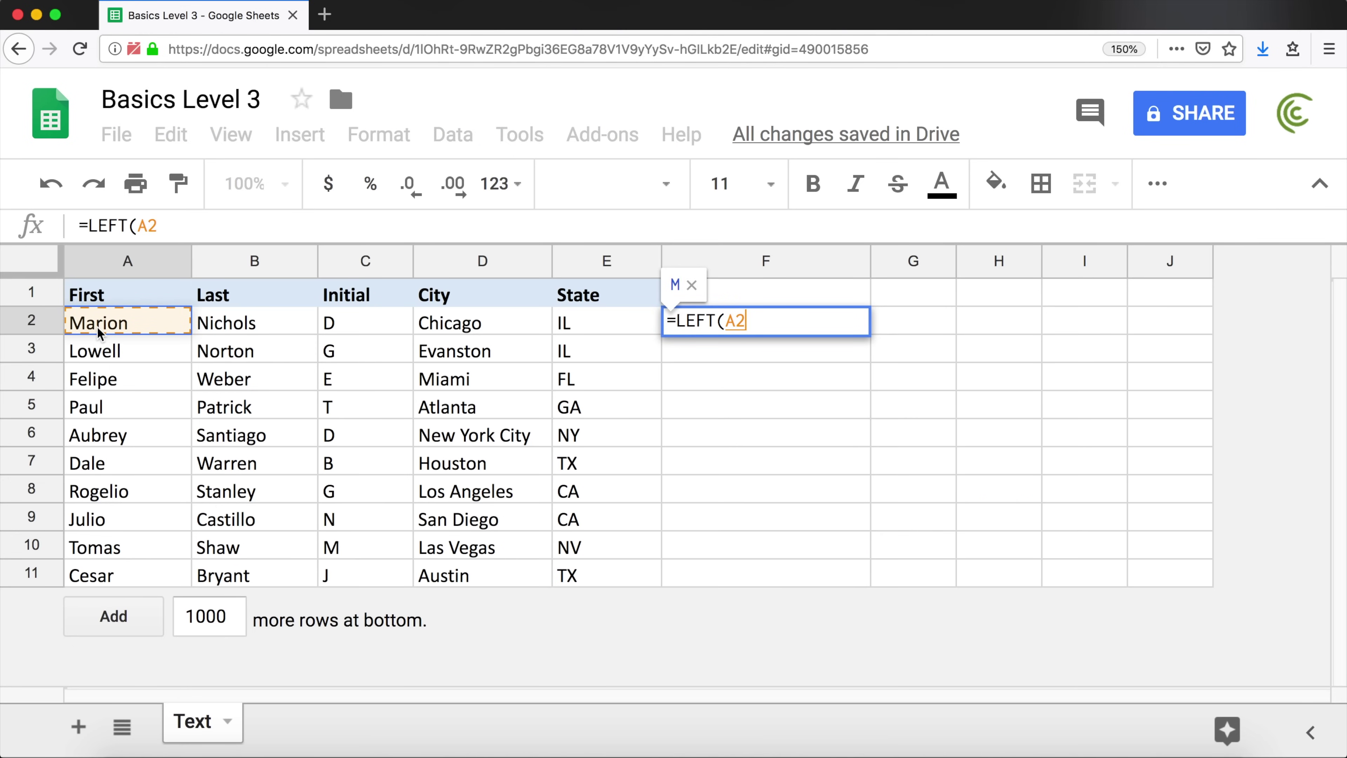
{"action": "type", "text": ","}
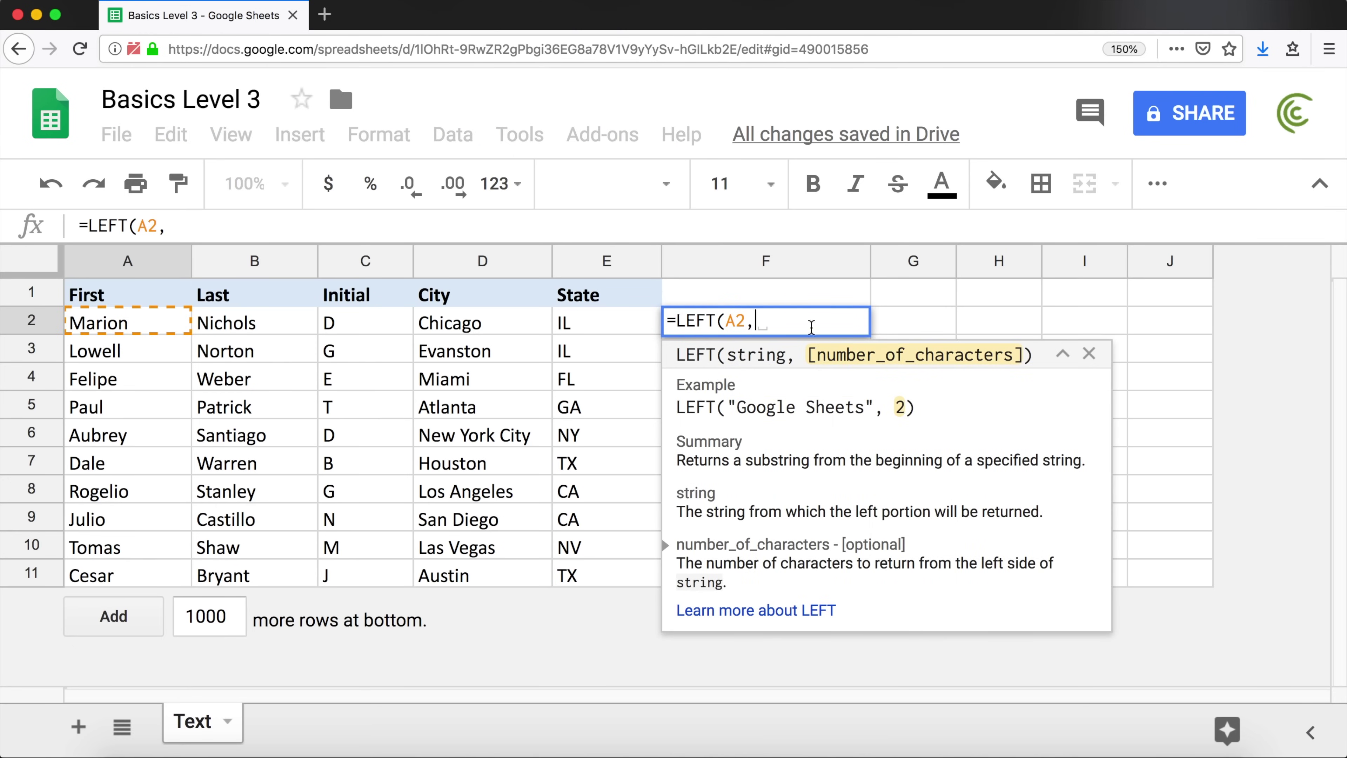
Highlight the number_of_characters argument in the help popup, then complete =LEFT(A2,3) showing Mar
{"action": "left_click_drag", "start_coordinate": [810, 354], "coordinate": [1021, 345]}
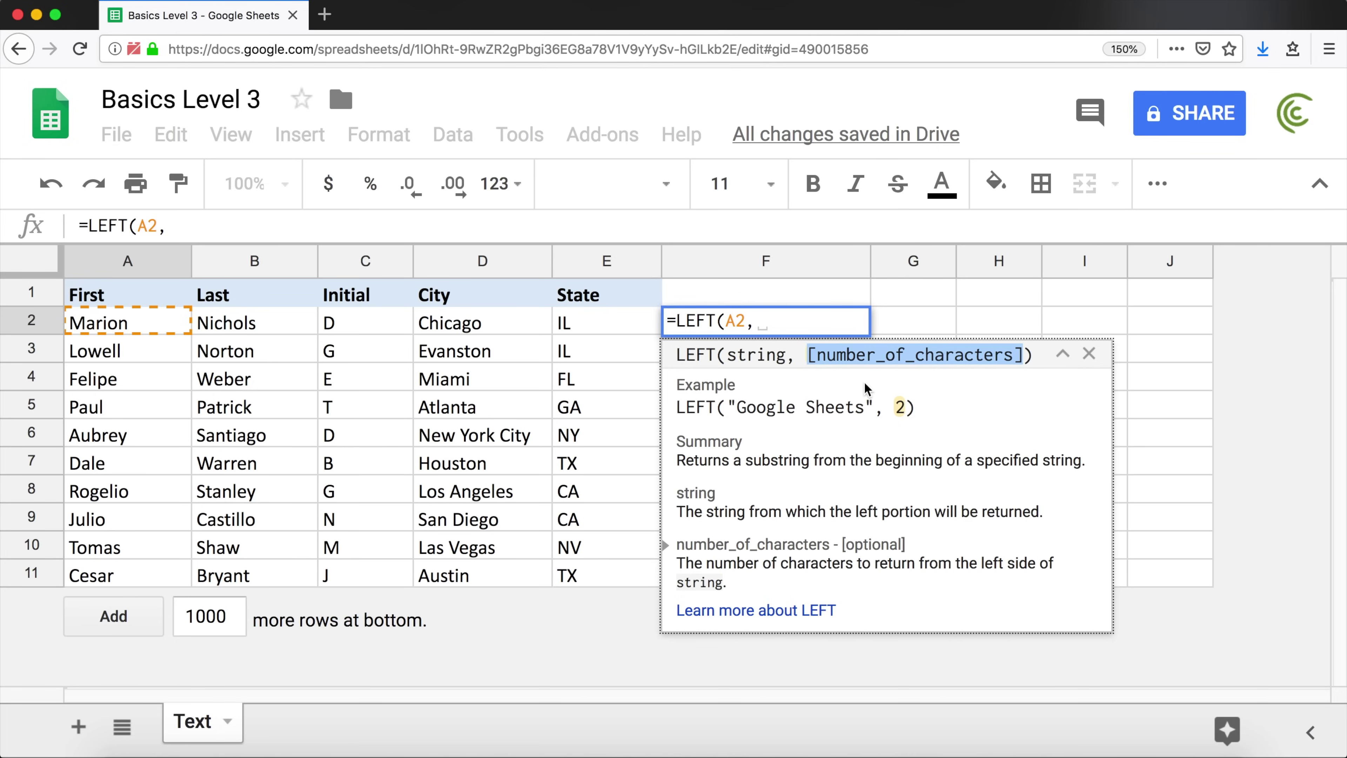
{"action": "left_click", "coordinate": [798, 325]}
{"action": "type", "text": "3)"}
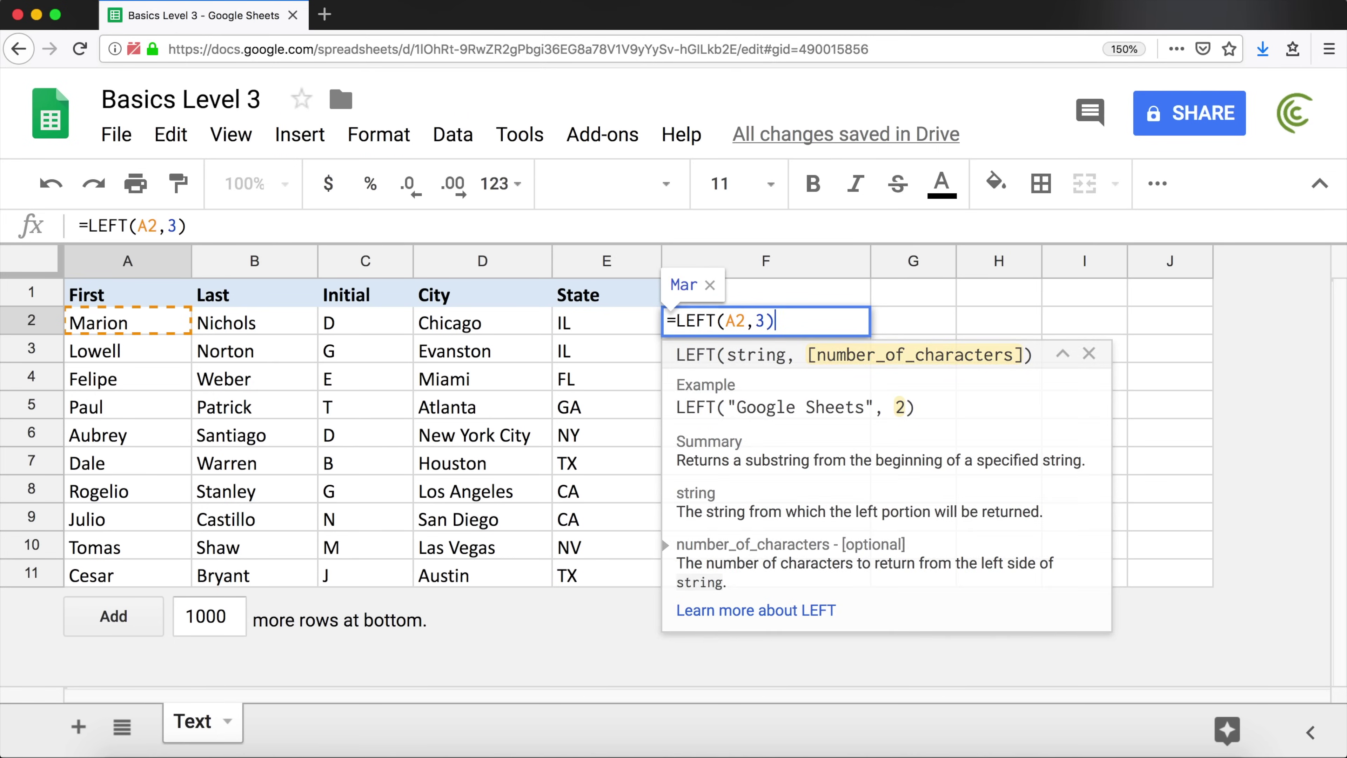
{"action": "key", "text": "Return"}
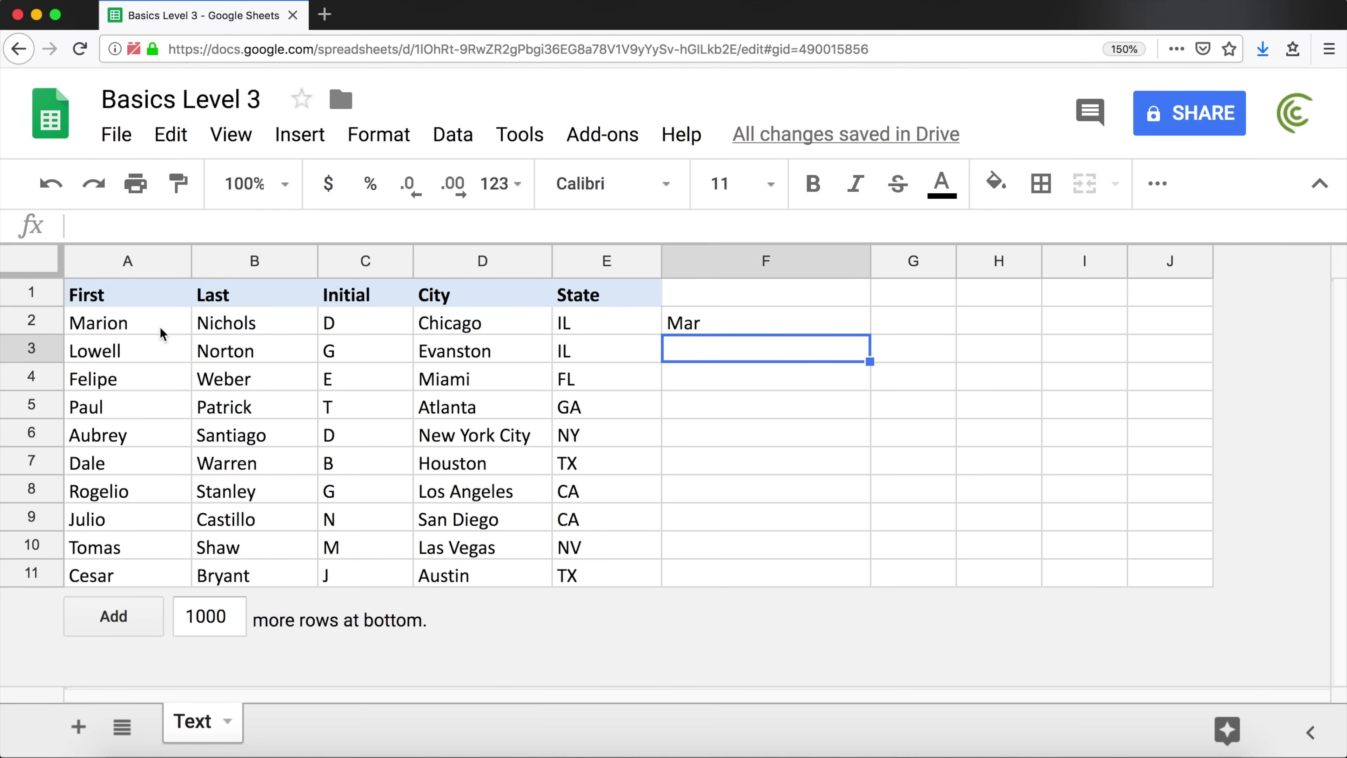
{"action": "left_click", "coordinate": [855, 329]}
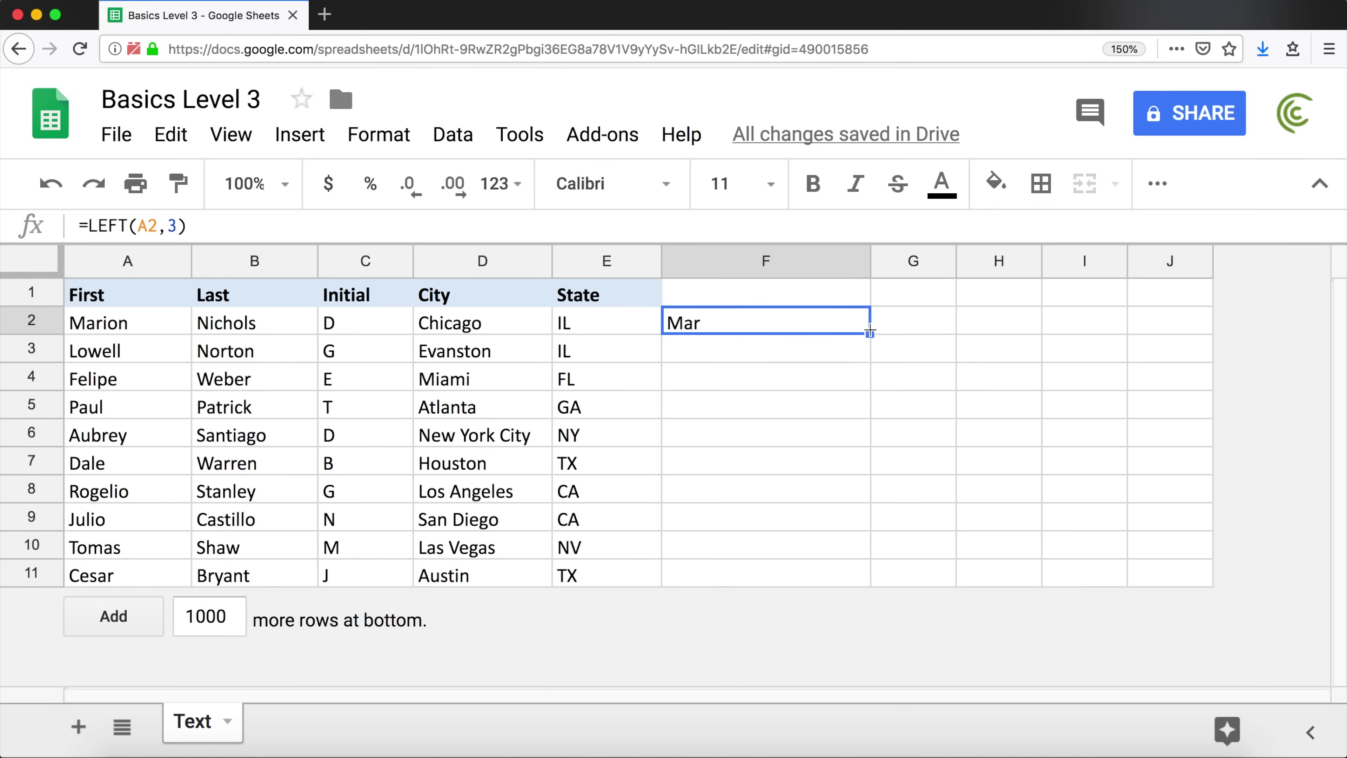
Fill =LEFT(A2,3) down to F9, then remove the character count from F2
{"action": "left_click_drag", "start_coordinate": [869, 332], "coordinate": [869, 520]}
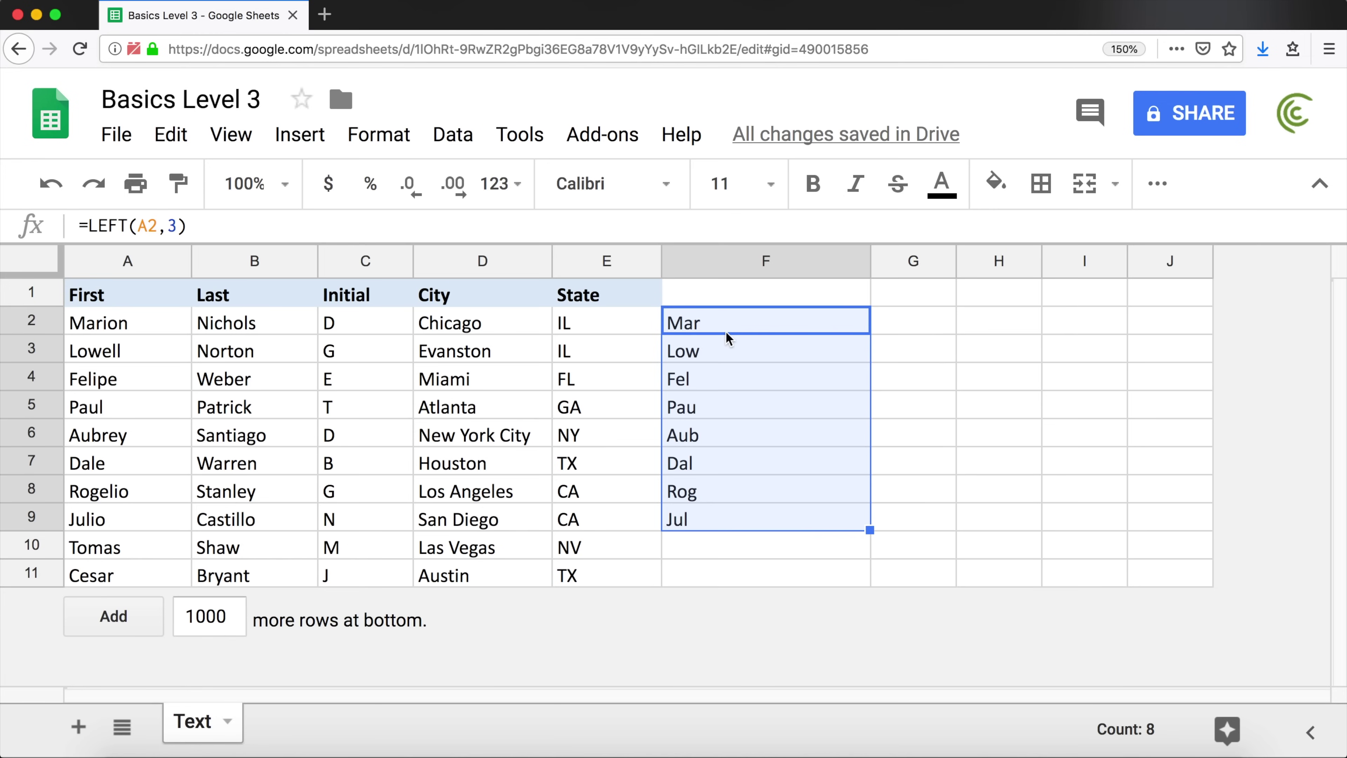
{"action": "double_click", "coordinate": [700, 336]}
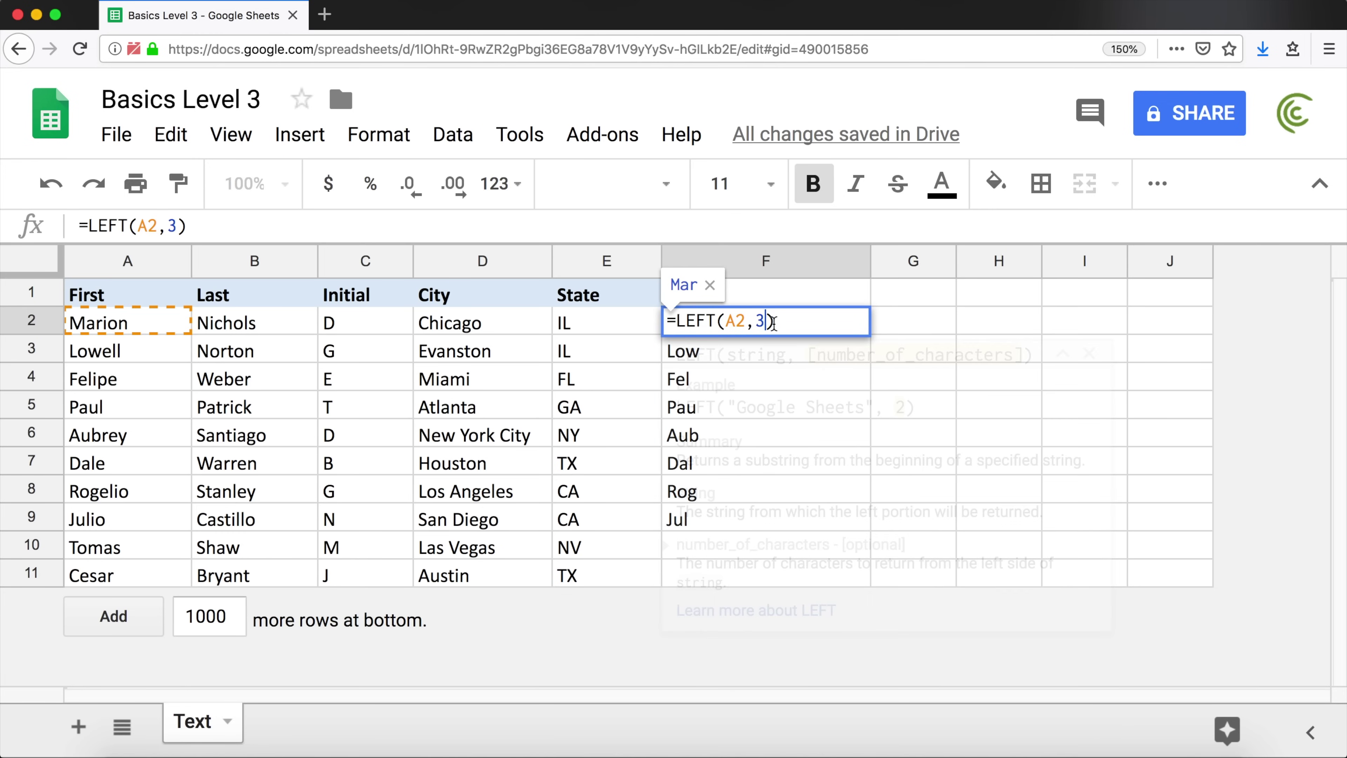
{"action": "key", "text": "BackSpace"}
{"action": "key", "text": "BackSpace"}
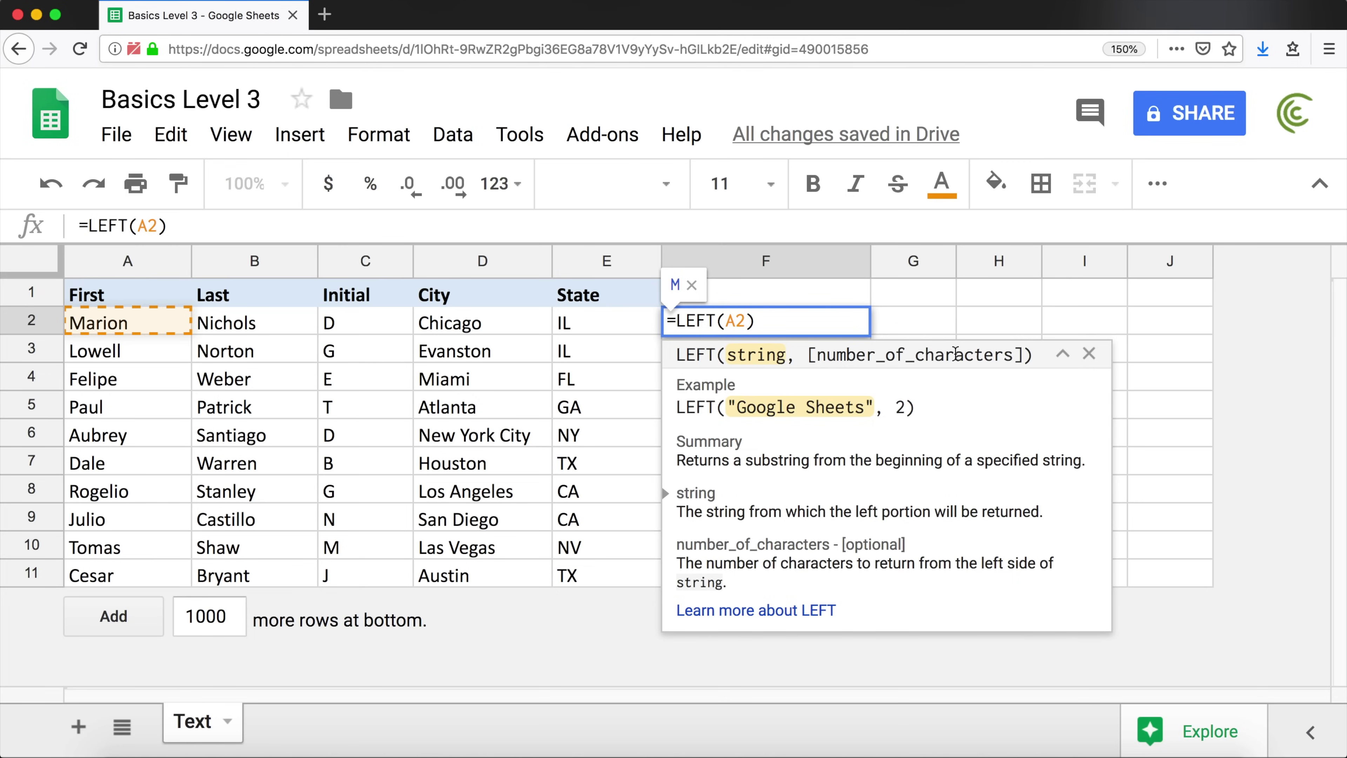
{"action": "key", "text": "Return"}
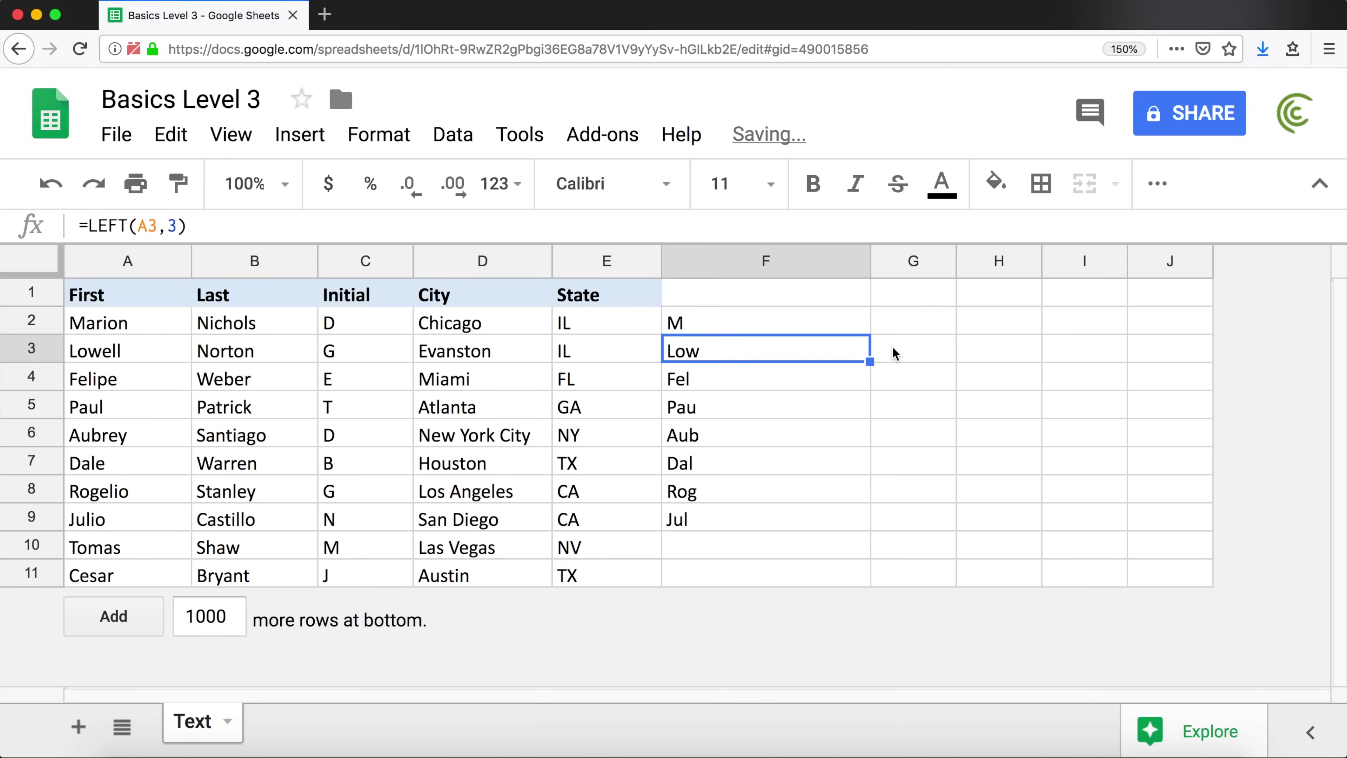
{"action": "left_click", "coordinate": [853, 324]}
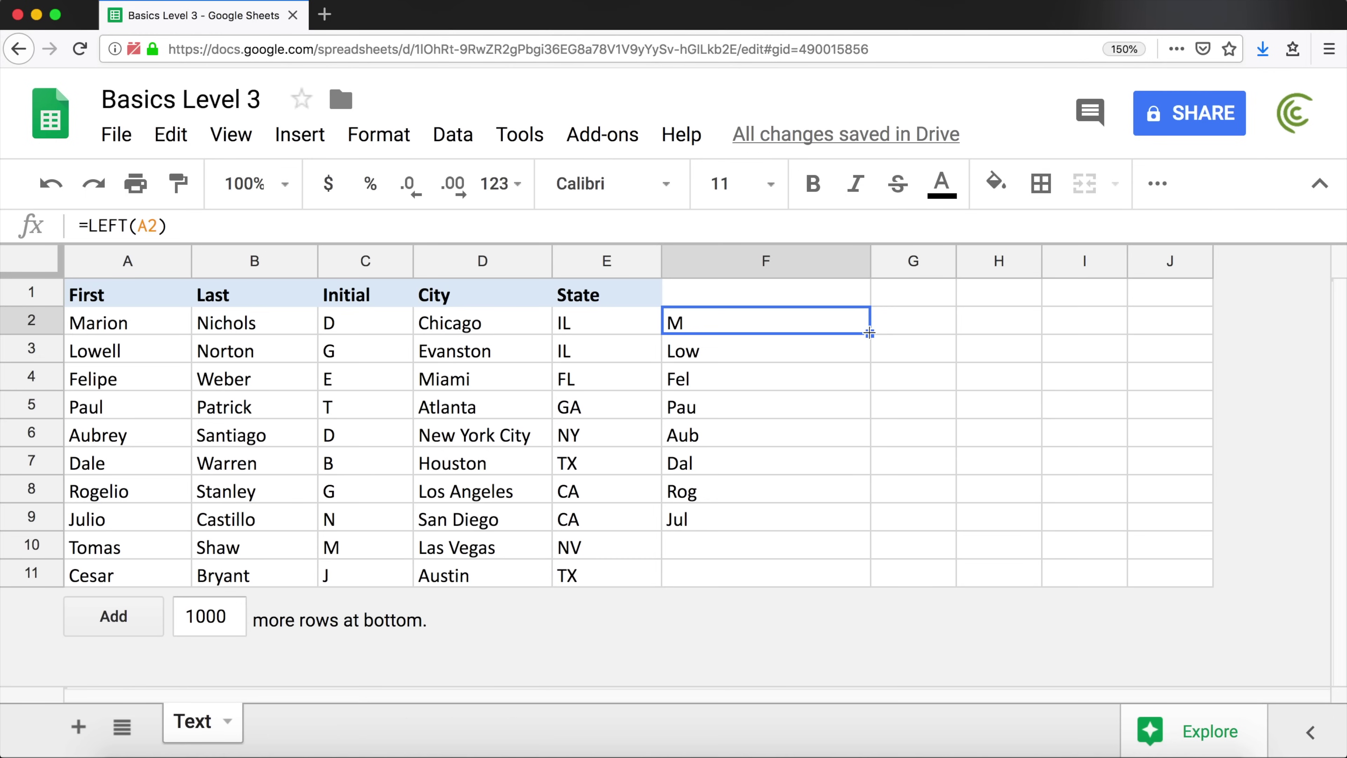
Fill the count-less formula down to F9, then change F2 to =LEFT(A2,1)
{"action": "left_click_drag", "start_coordinate": [869, 333], "coordinate": [821, 526]}
{"action": "double_click", "coordinate": [744, 325]}
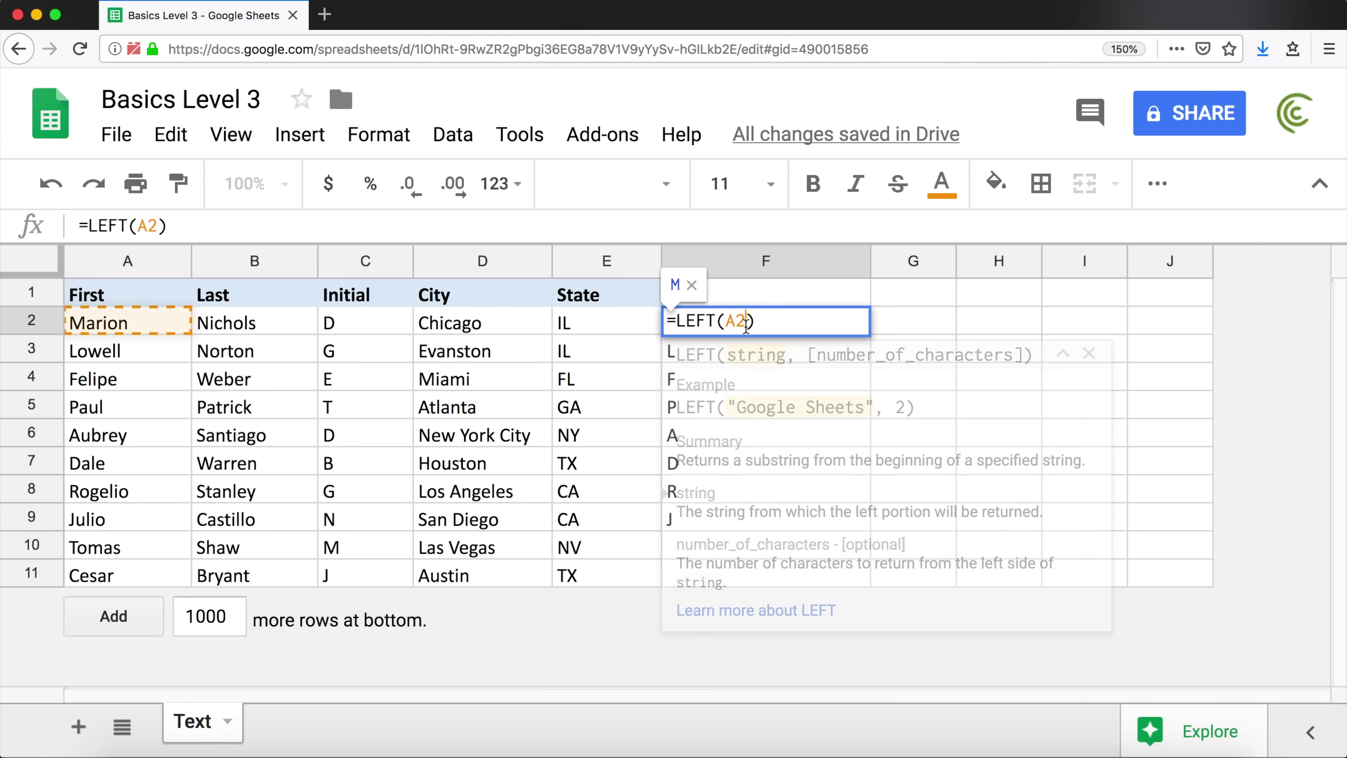
{"action": "type", "text": ",1"}
{"action": "key", "text": "Return"}
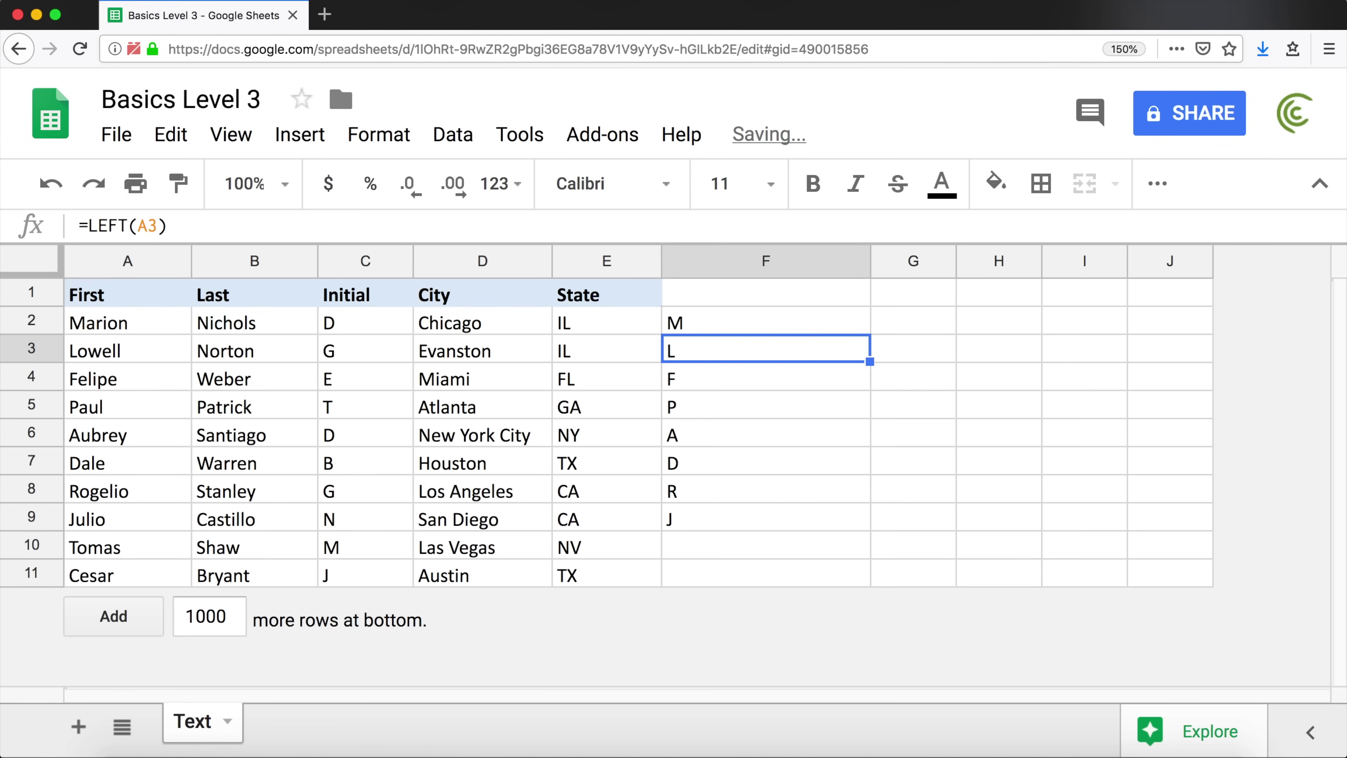
Revert F2 to =LEFT(A2) without a count and reopen it for editing
{"action": "left_click", "coordinate": [832, 318]}
{"action": "double_click", "coordinate": [832, 317]}
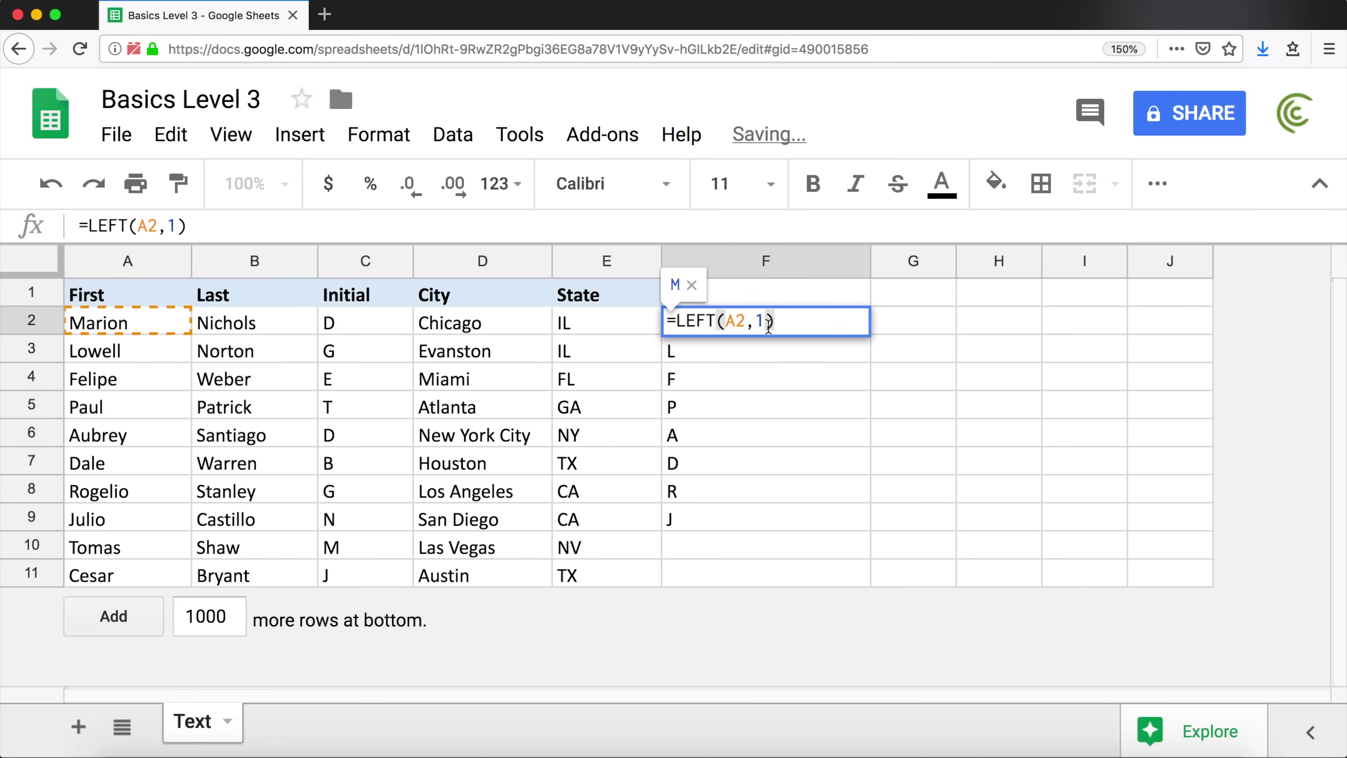
{"action": "key", "text": "BackSpace"}
{"action": "key", "text": "BackSpace"}
{"action": "key", "text": "Return"}
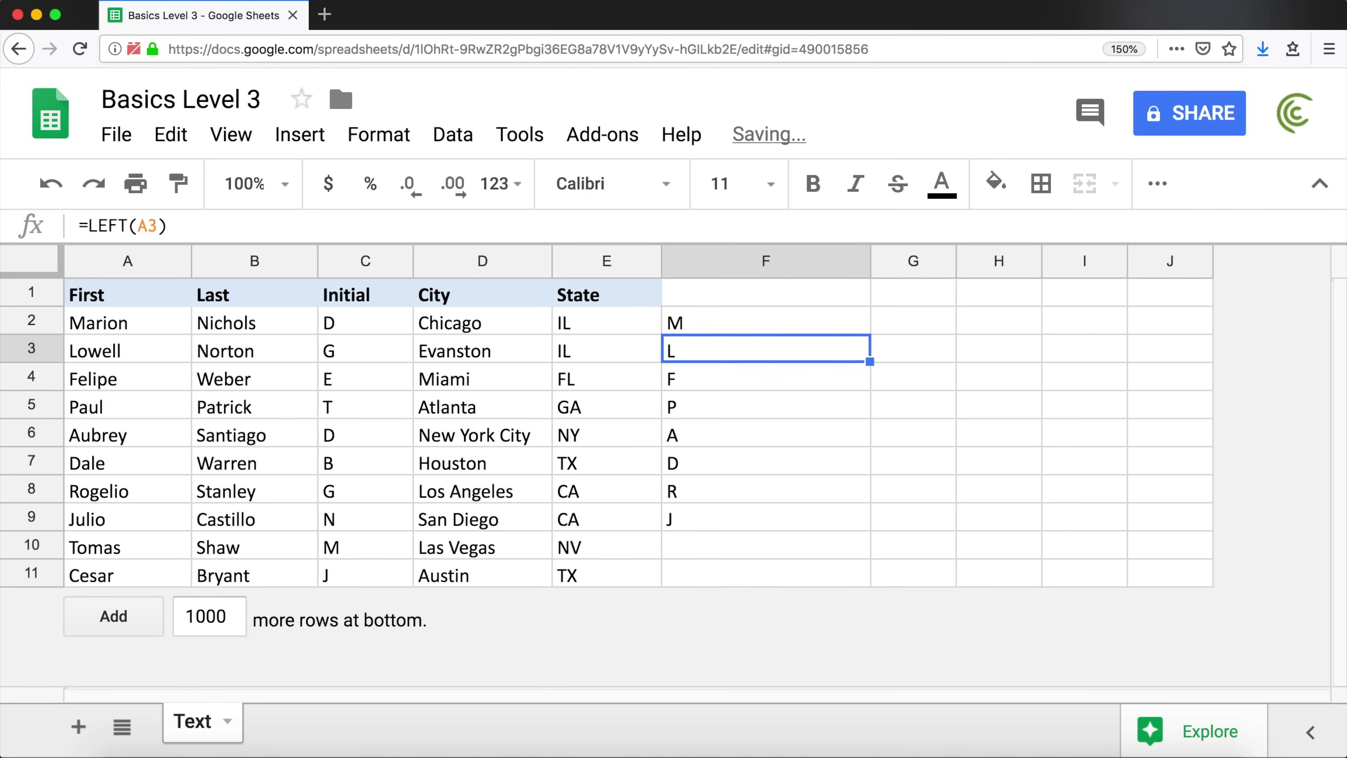
{"action": "left_click", "coordinate": [851, 319]}
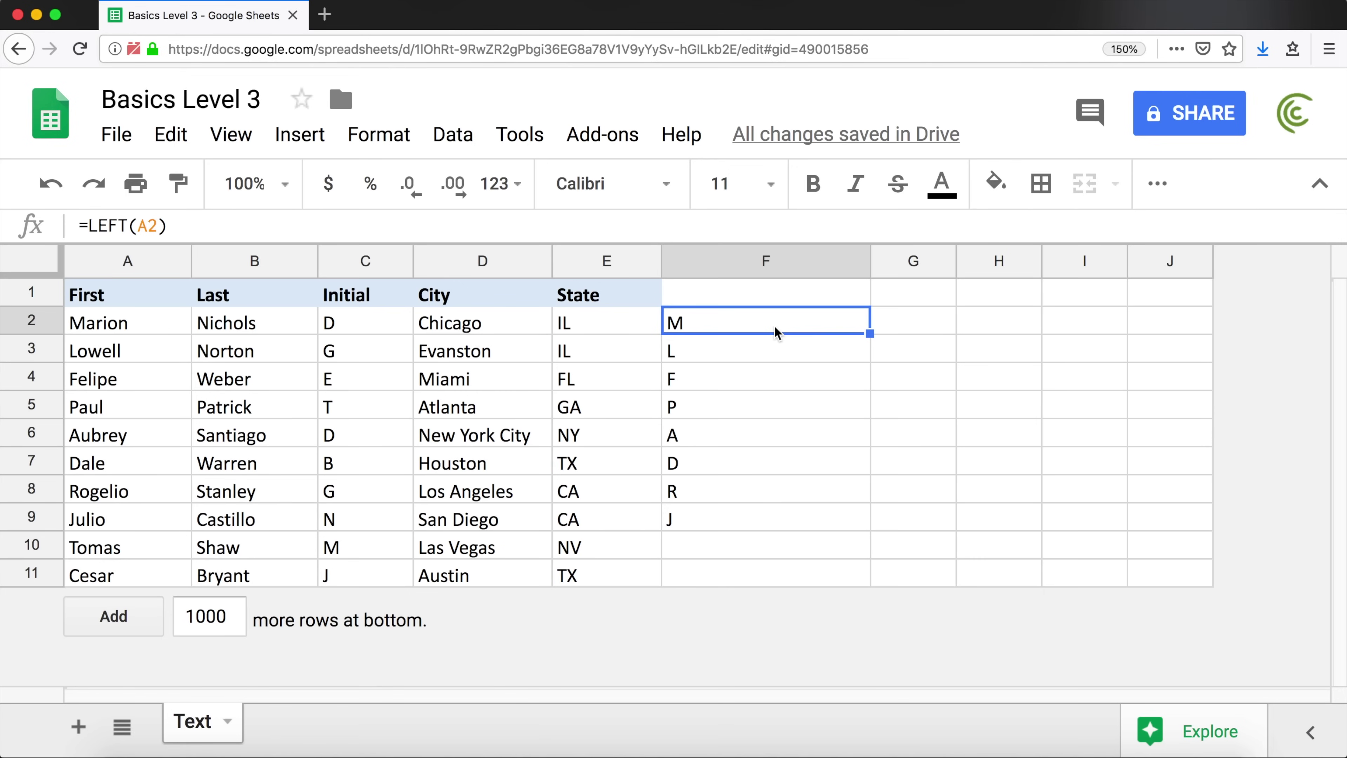
{"action": "double_click", "coordinate": [764, 325]}
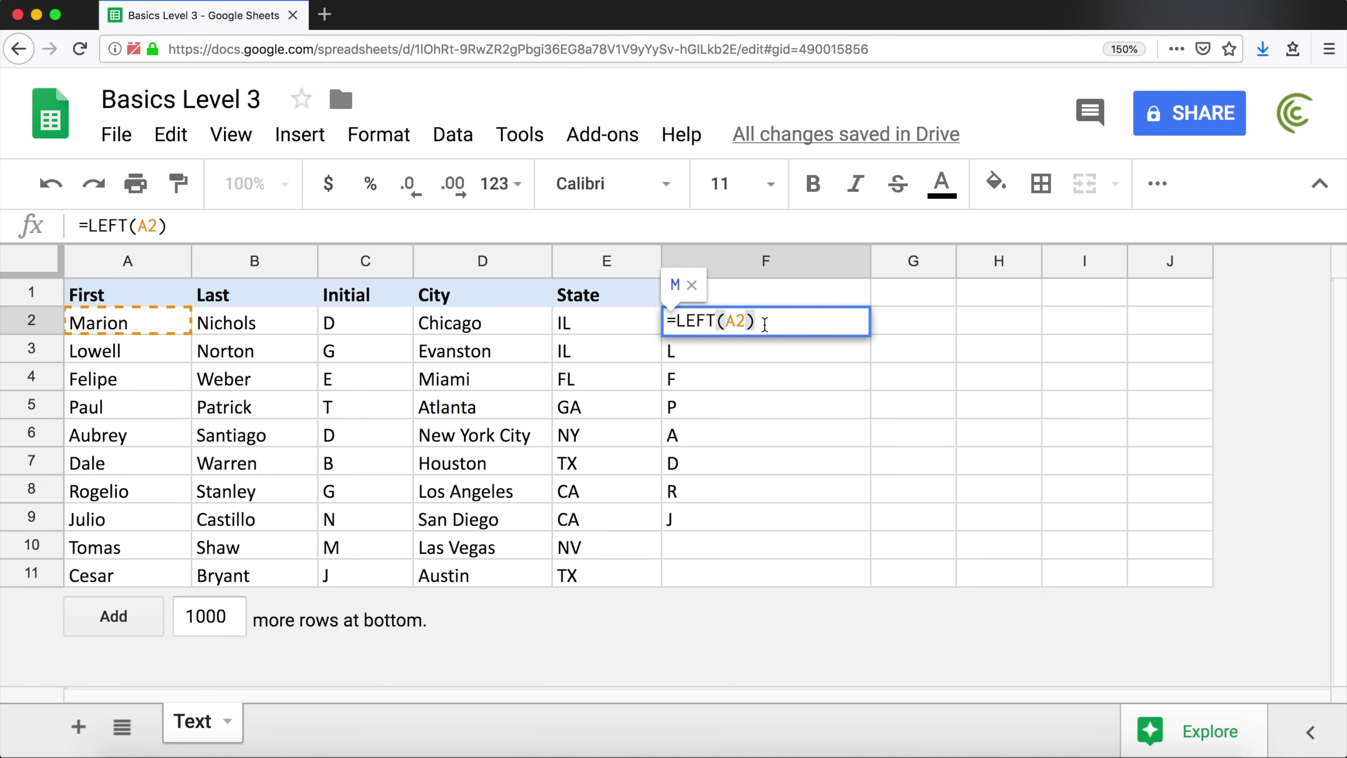
Extend F2's formula to =LEFT(A2)&". "&B2 to append the last name
{"action": "left_click_drag", "start_coordinate": [765, 325], "coordinate": [677, 324]}
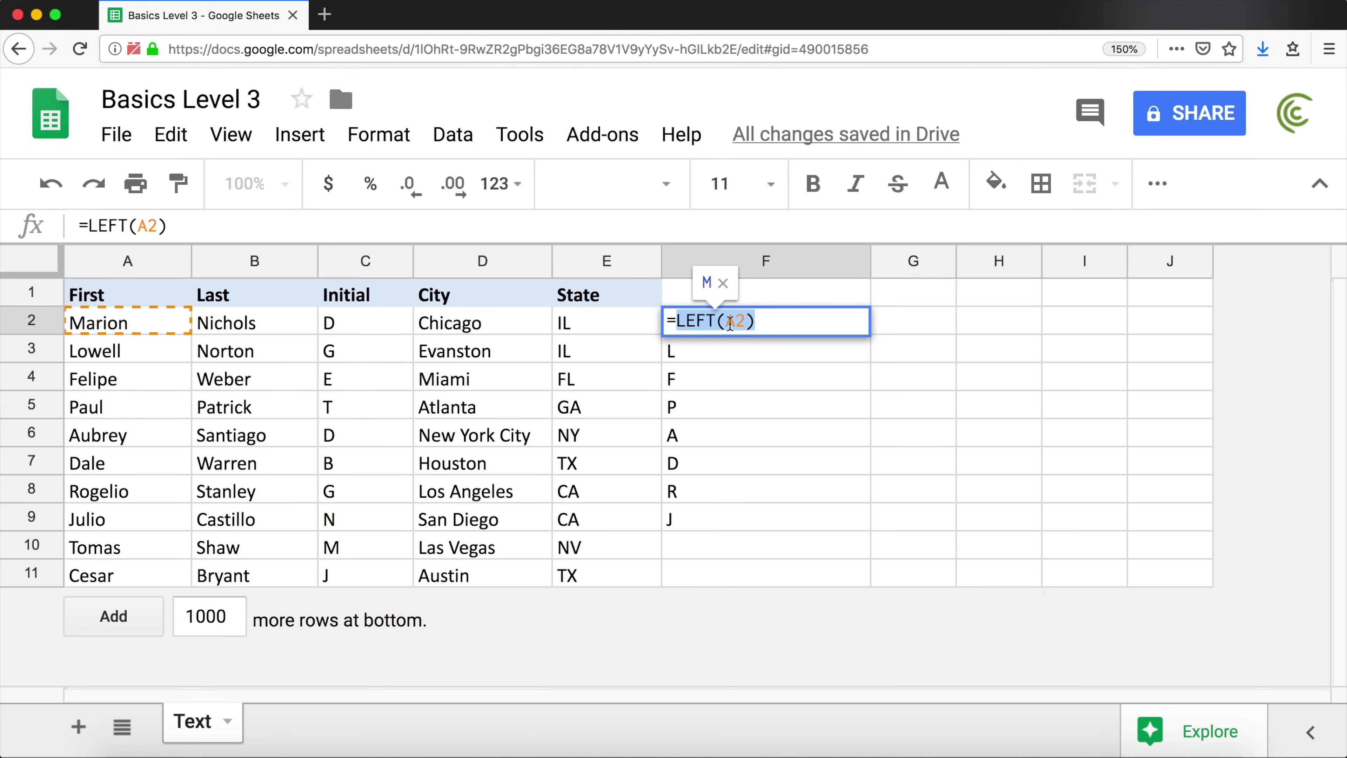
{"action": "left_click", "coordinate": [778, 324]}
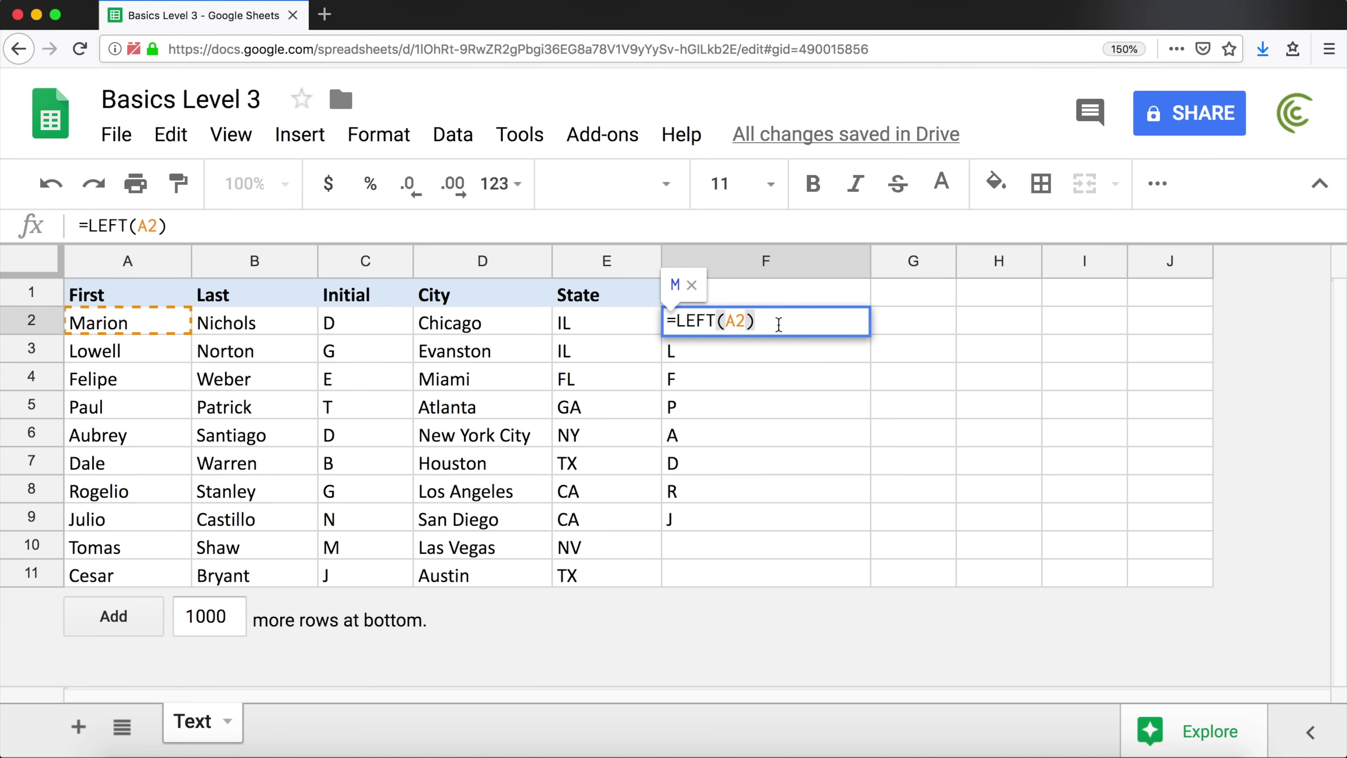
{"action": "type", "text": "&"}
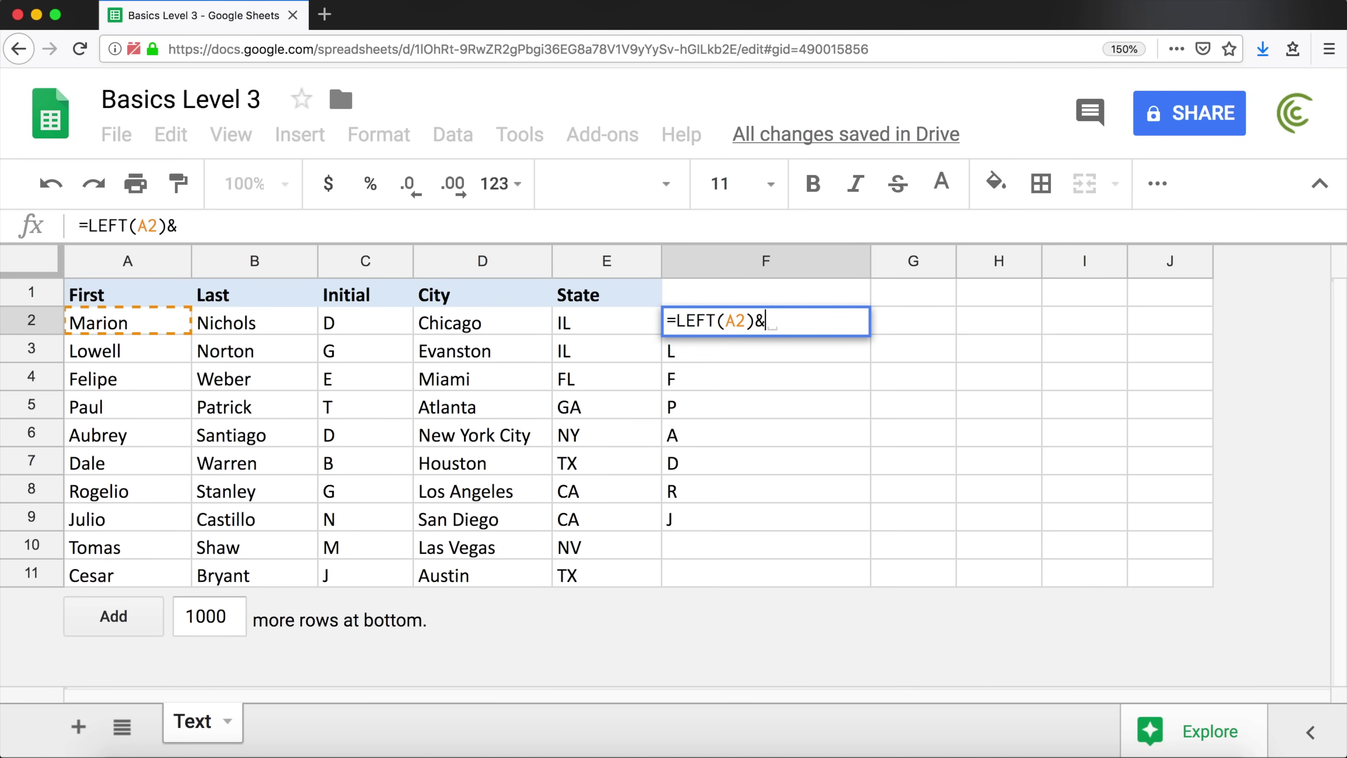
{"action": "type", "text": "\"."}
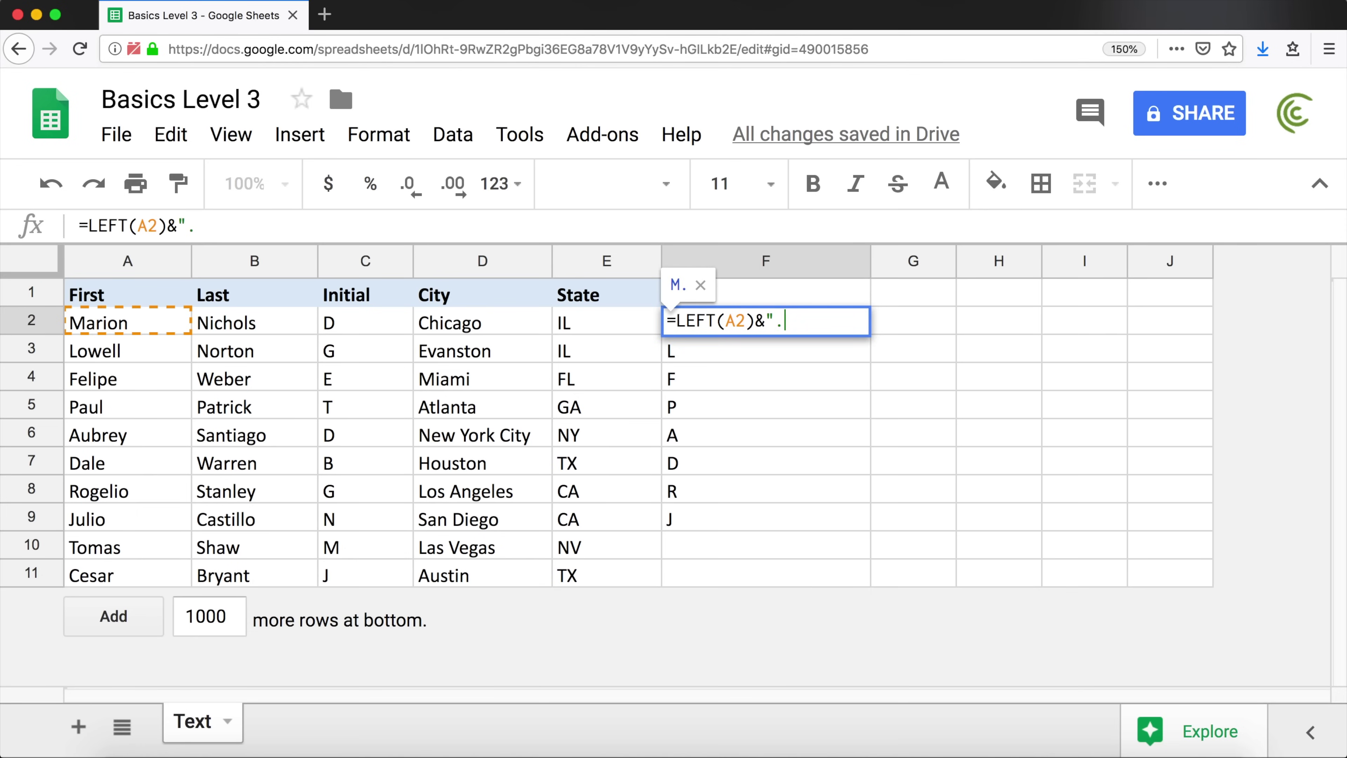
{"action": "type", "text": " \"&"}
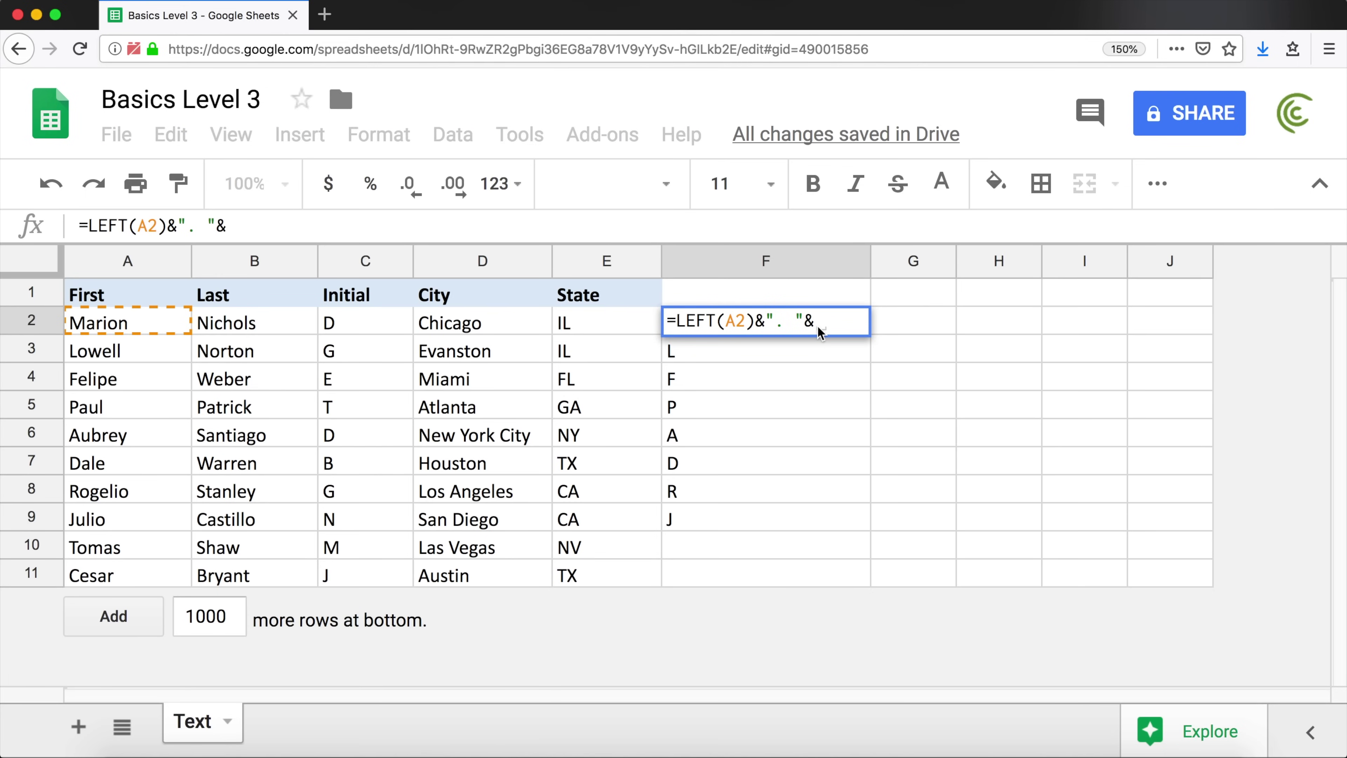
{"action": "left_click", "coordinate": [252, 324]}
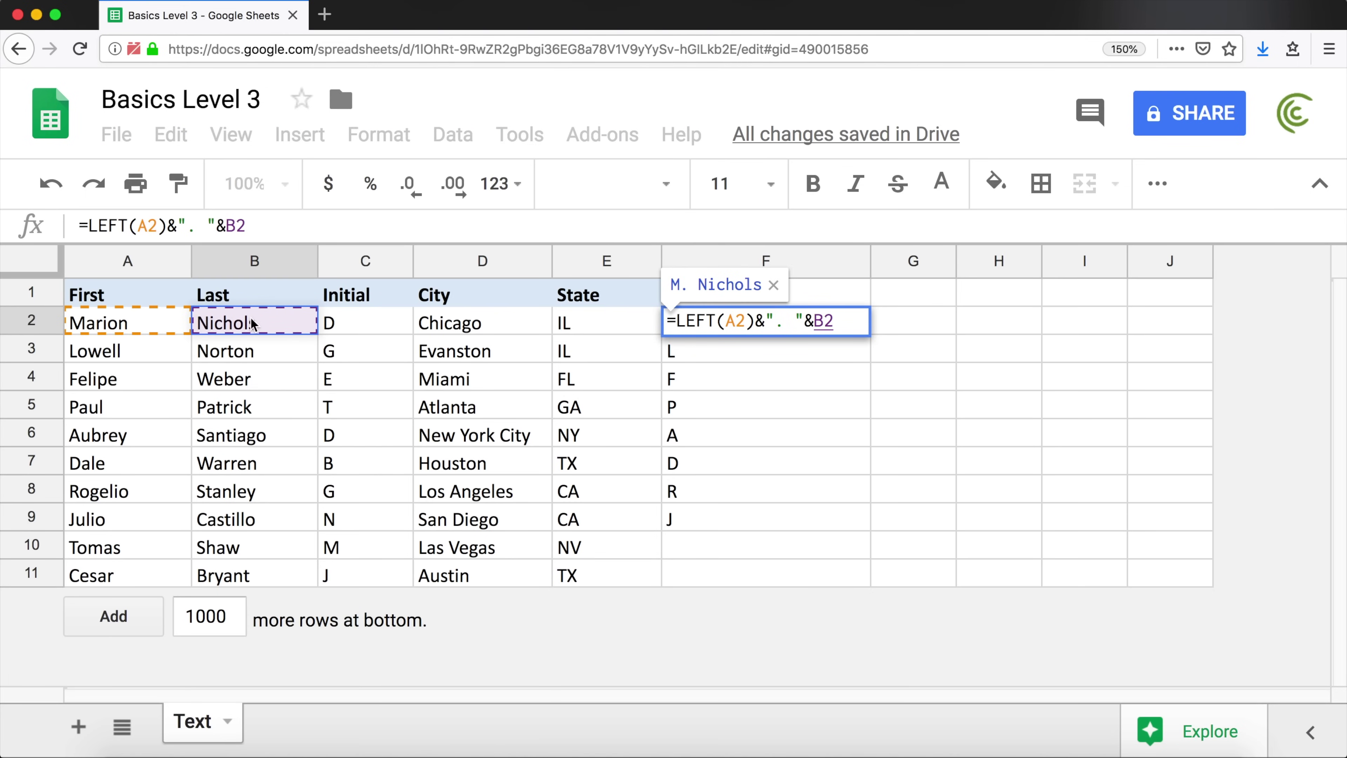
{"action": "key", "text": "Return"}
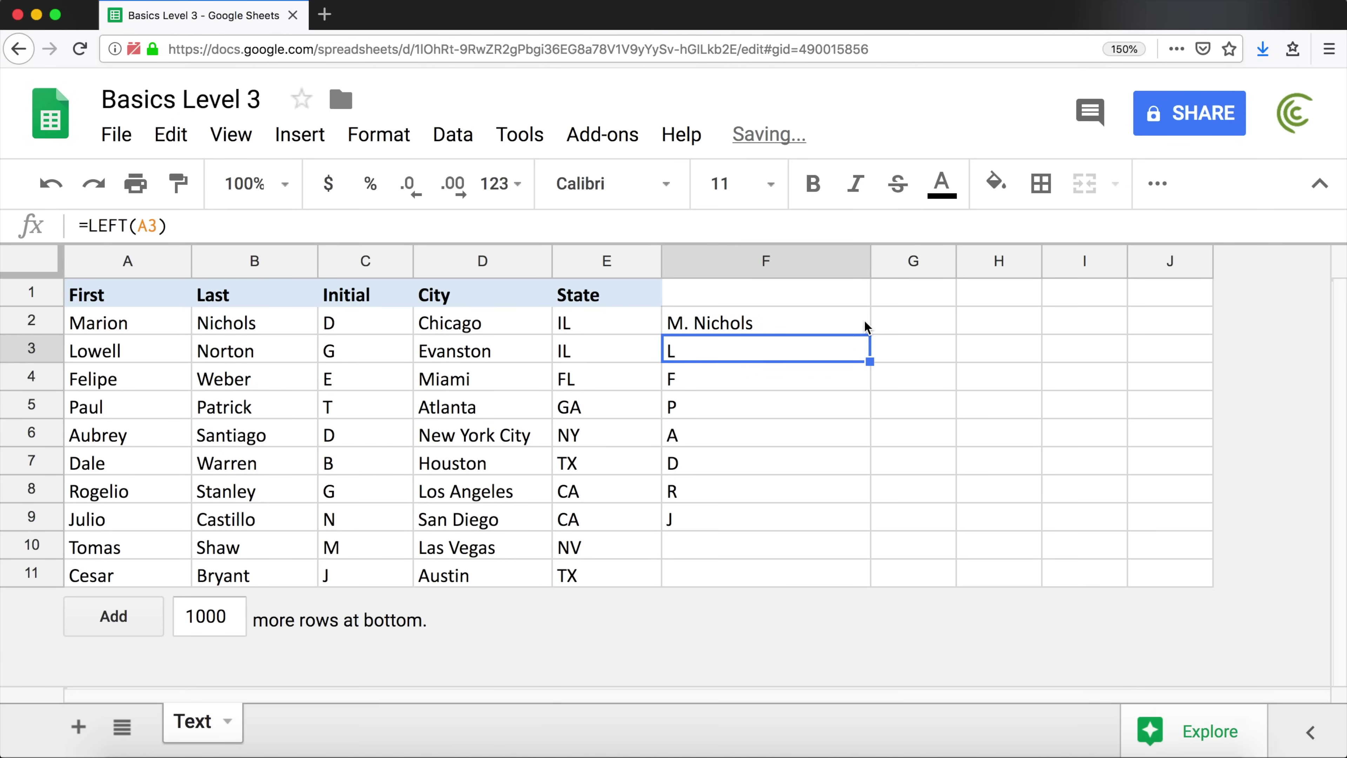
Fill the combined formula down to F11, then reopen F2 and highlight its first &
{"action": "left_click", "coordinate": [866, 325]}
{"action": "left_click_drag", "start_coordinate": [869, 332], "coordinate": [829, 575]}
{"action": "left_click", "coordinate": [698, 328]}
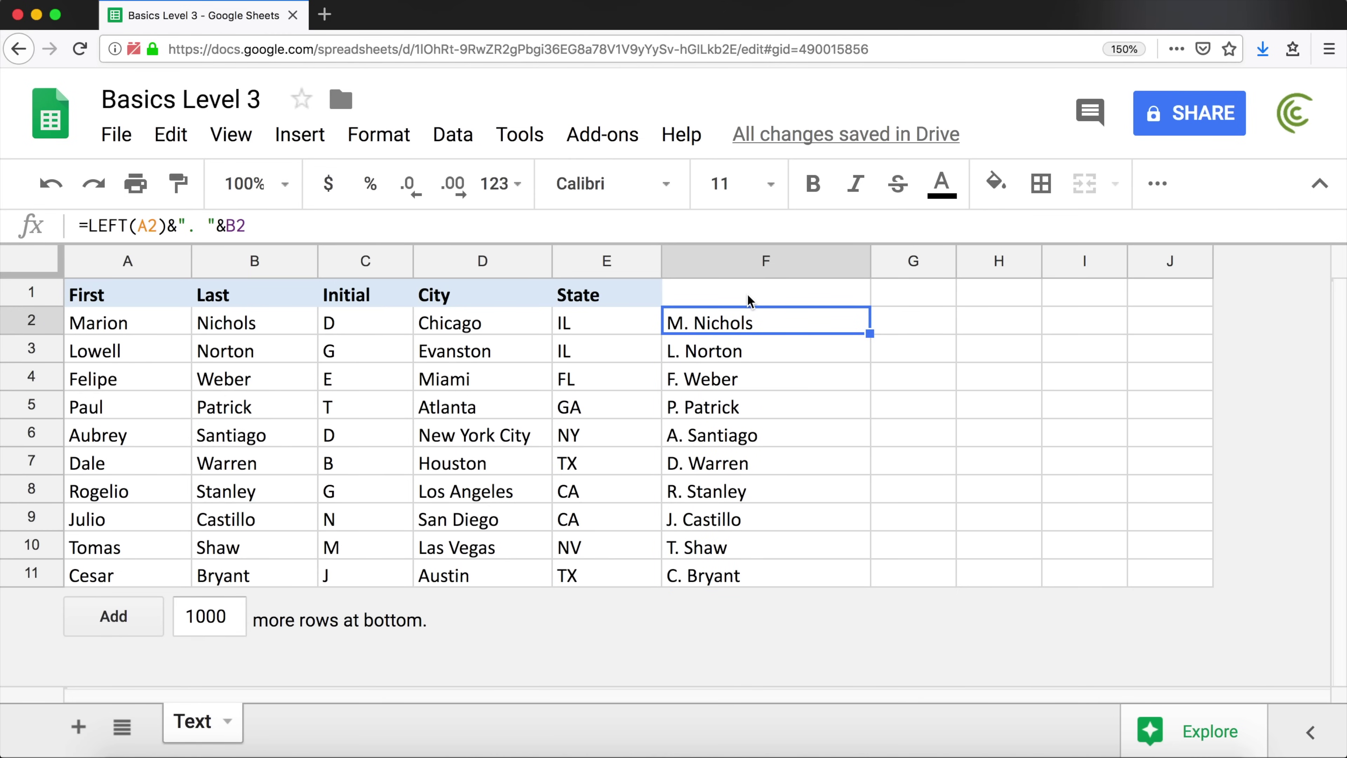
{"action": "double_click", "coordinate": [744, 324]}
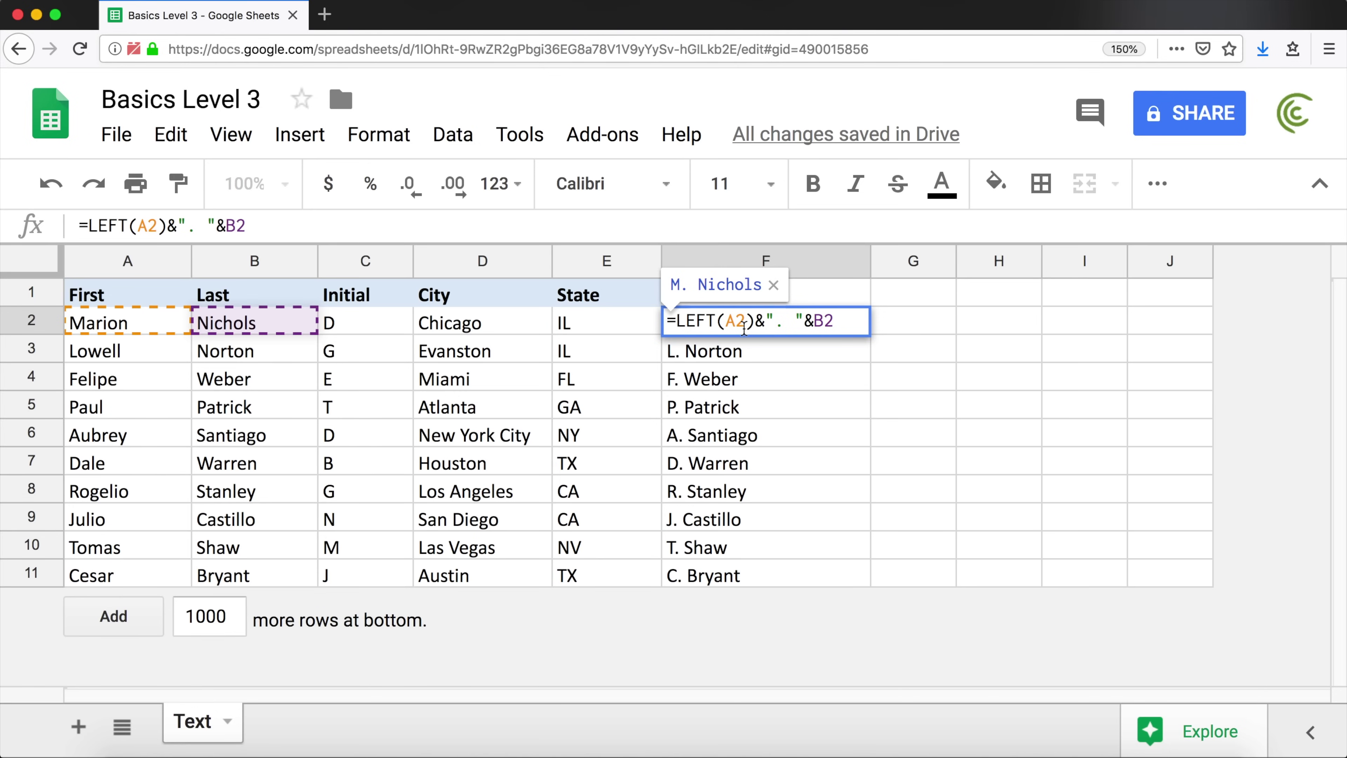
{"action": "double_click", "coordinate": [766, 323]}
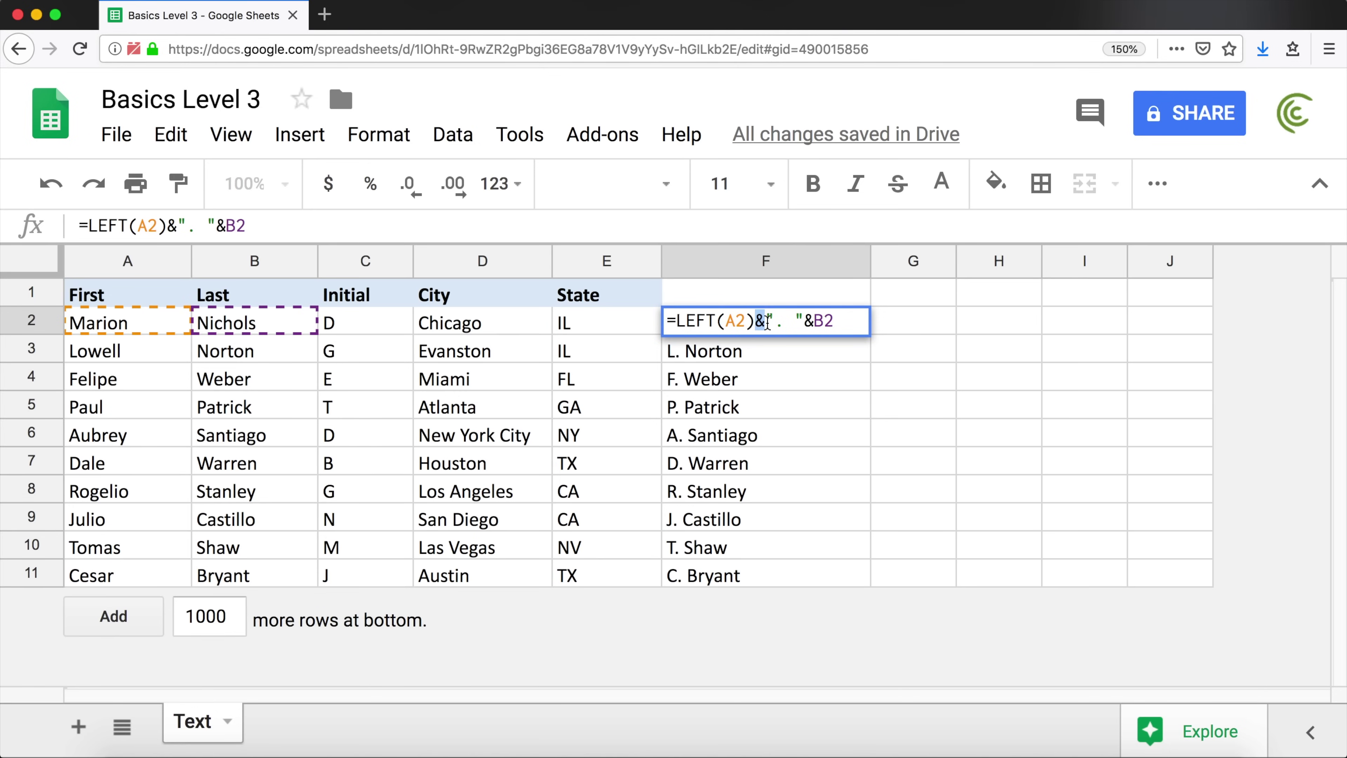